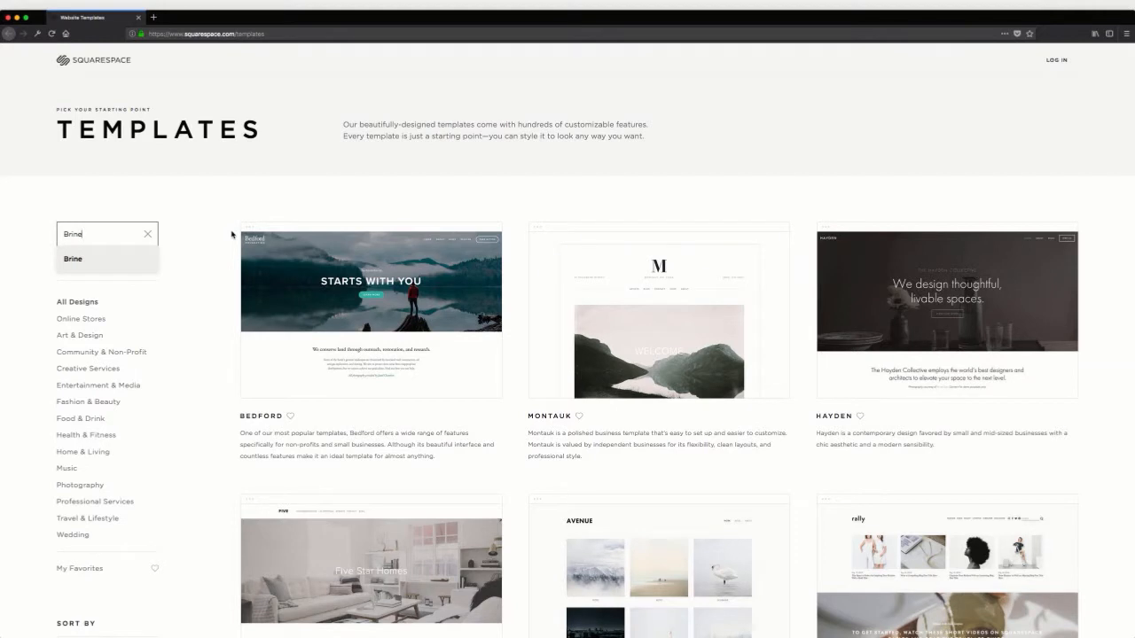
Find the Brine template, start a new site from it, and complete the welcome setup keeping the default site title
key("Return")
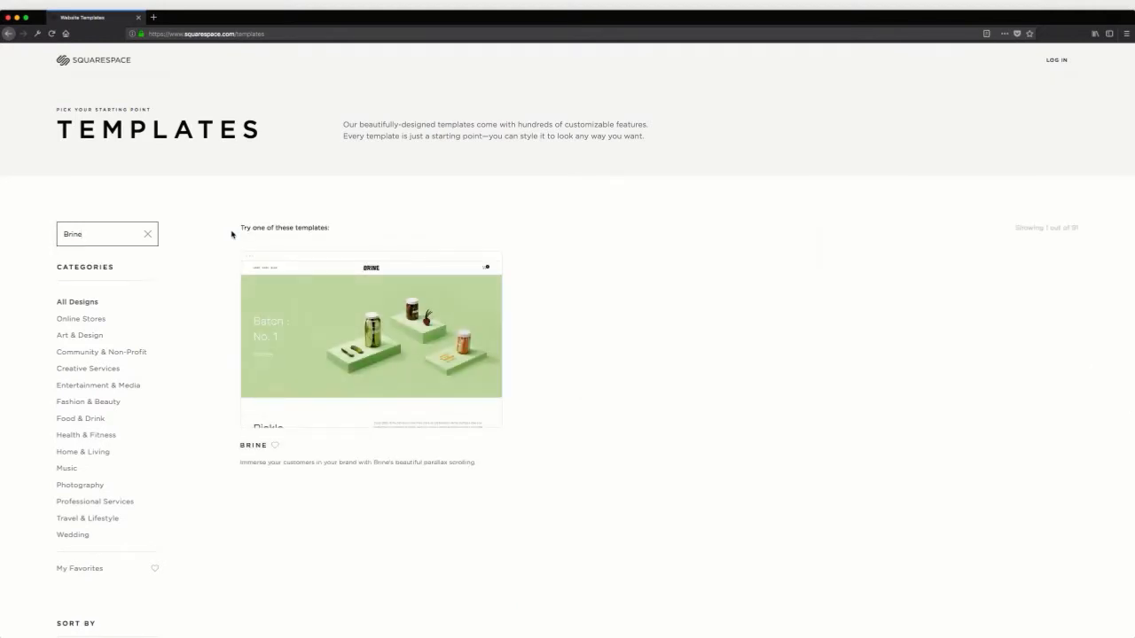
left_click(386, 345)
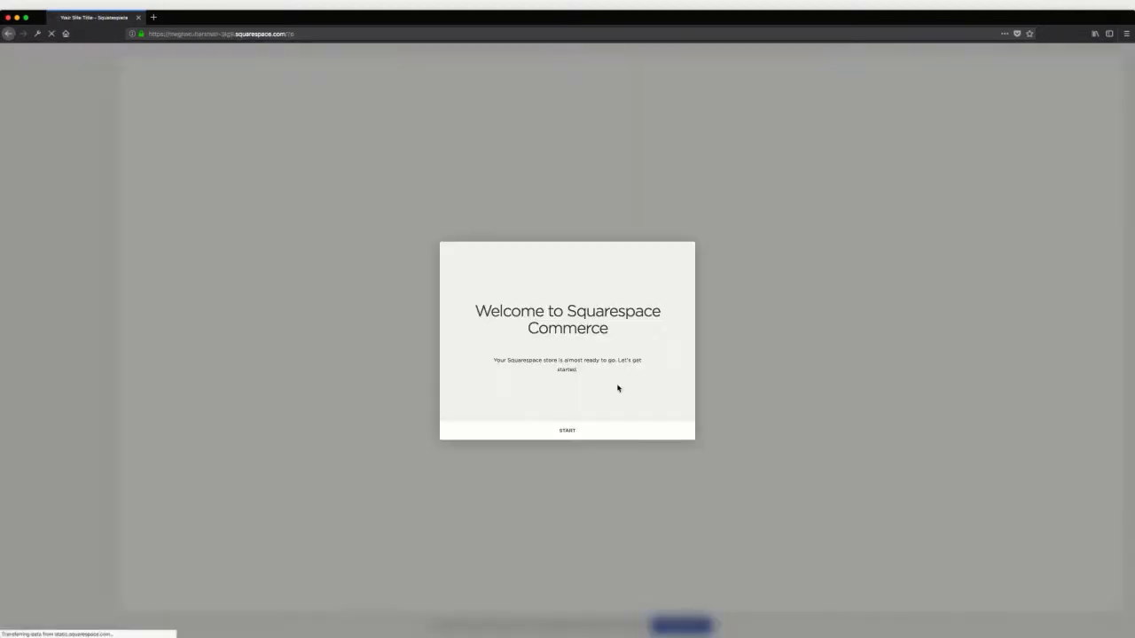
left_click(585, 434)
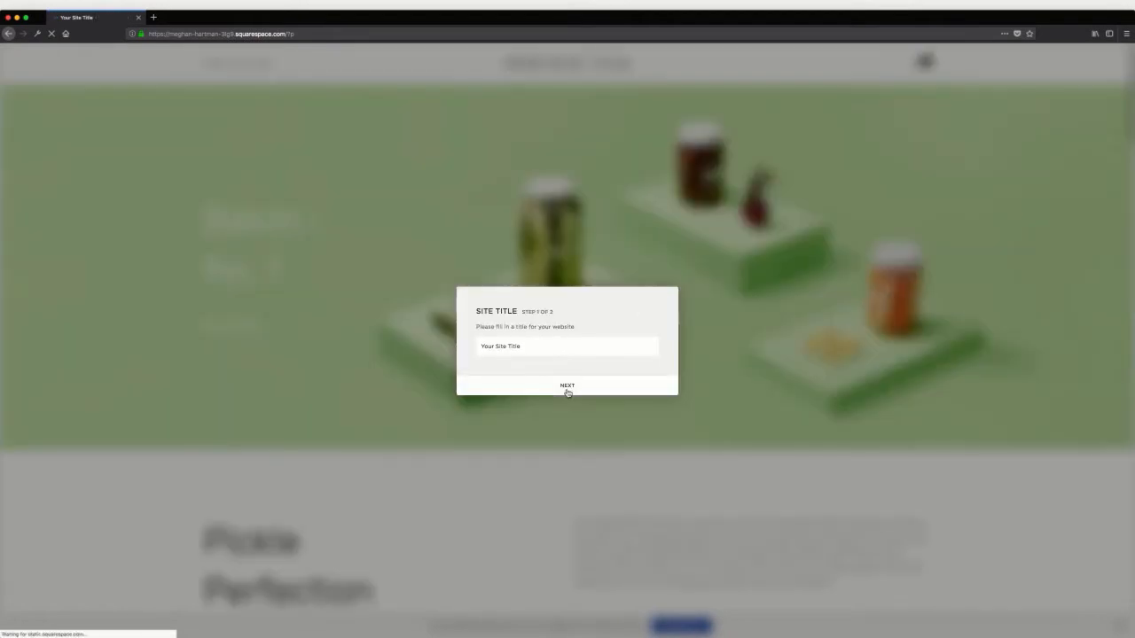
left_click(567, 388)
left_click(622, 431)
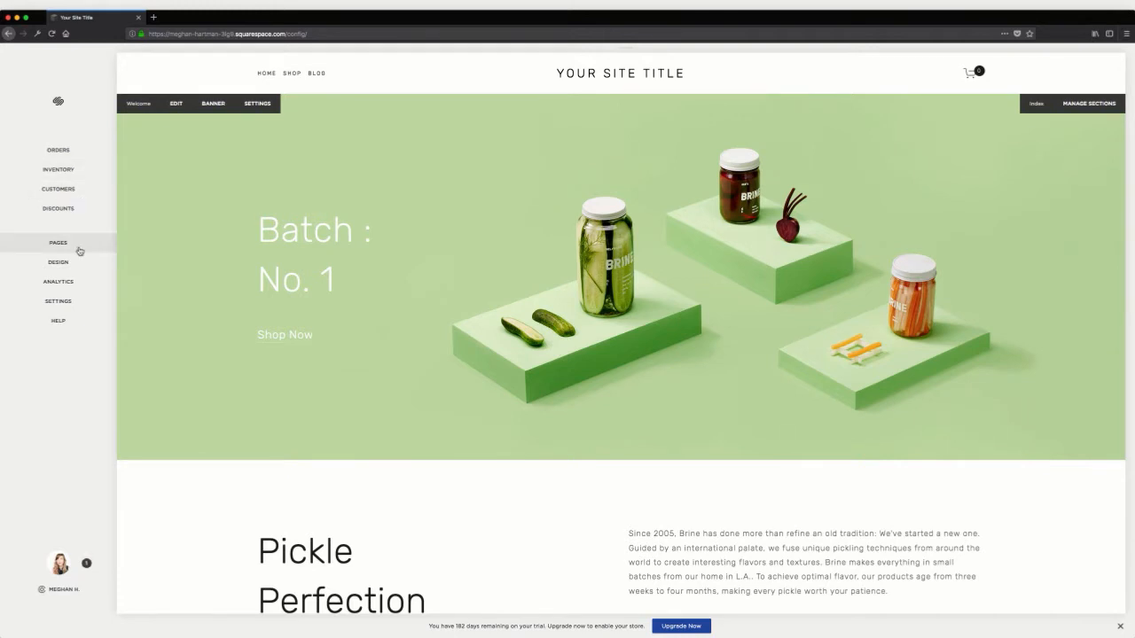
Switch the Home Menu in the advanced site settings to the Website option and save it
left_click(71, 307)
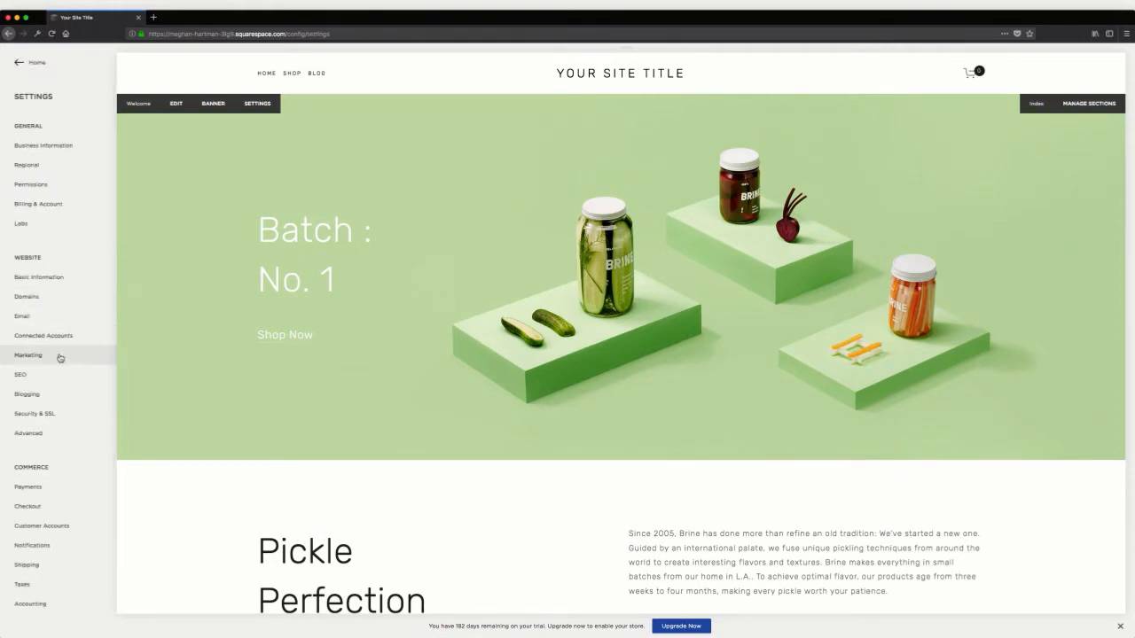
left_click(44, 432)
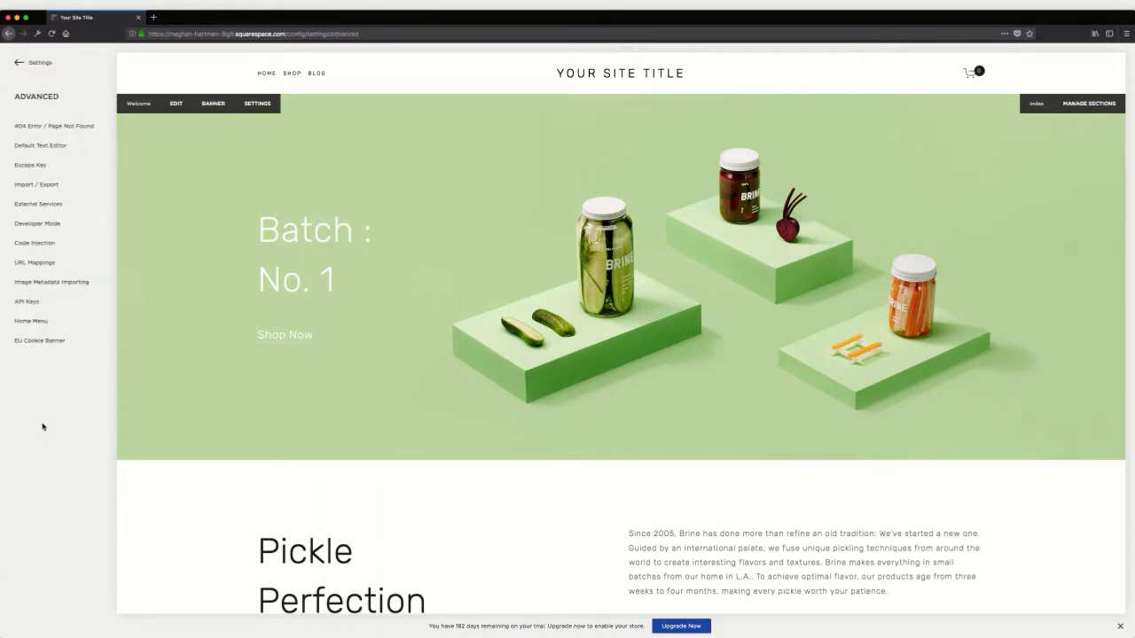
left_click(36, 321)
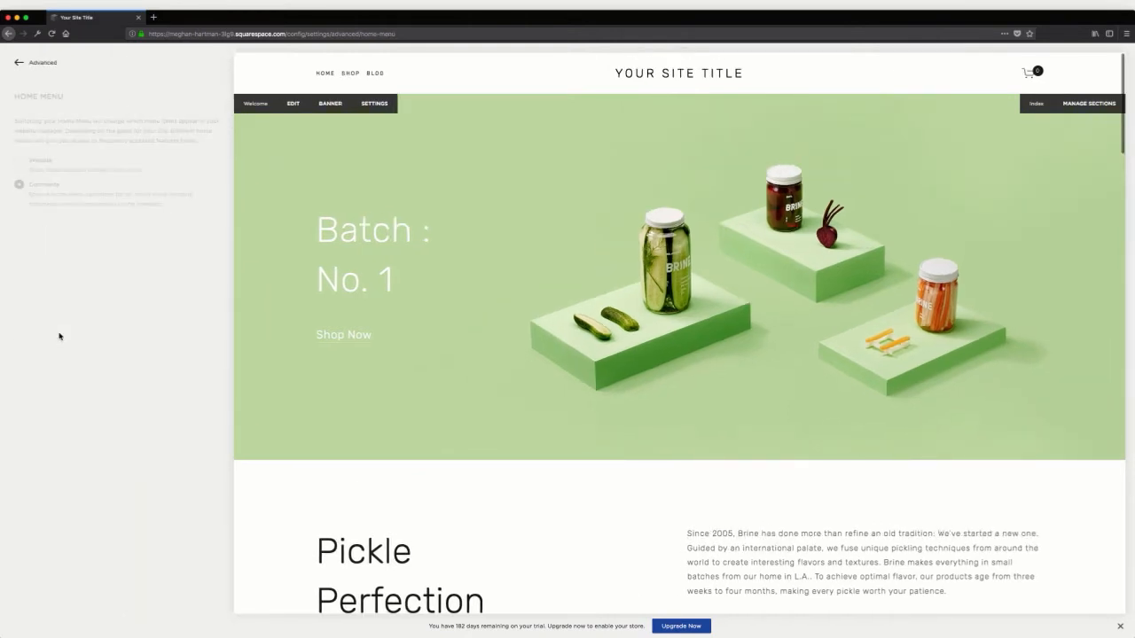
left_click(16, 163)
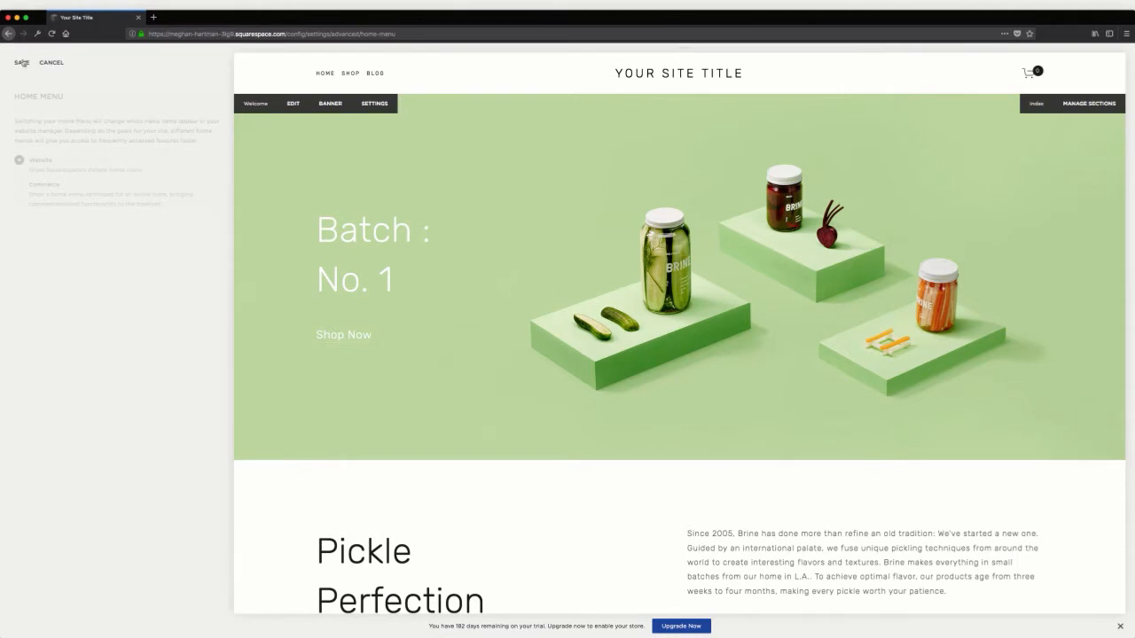
left_click(21, 63)
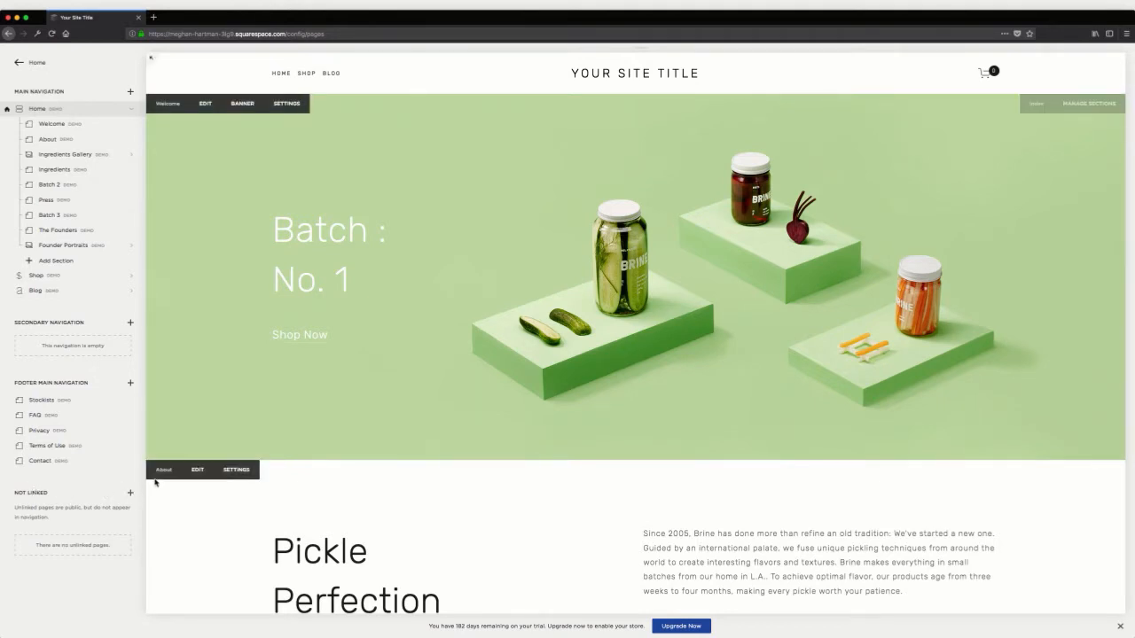
Create a new index page named Styles in the Not Linked section
left_click(130, 494)
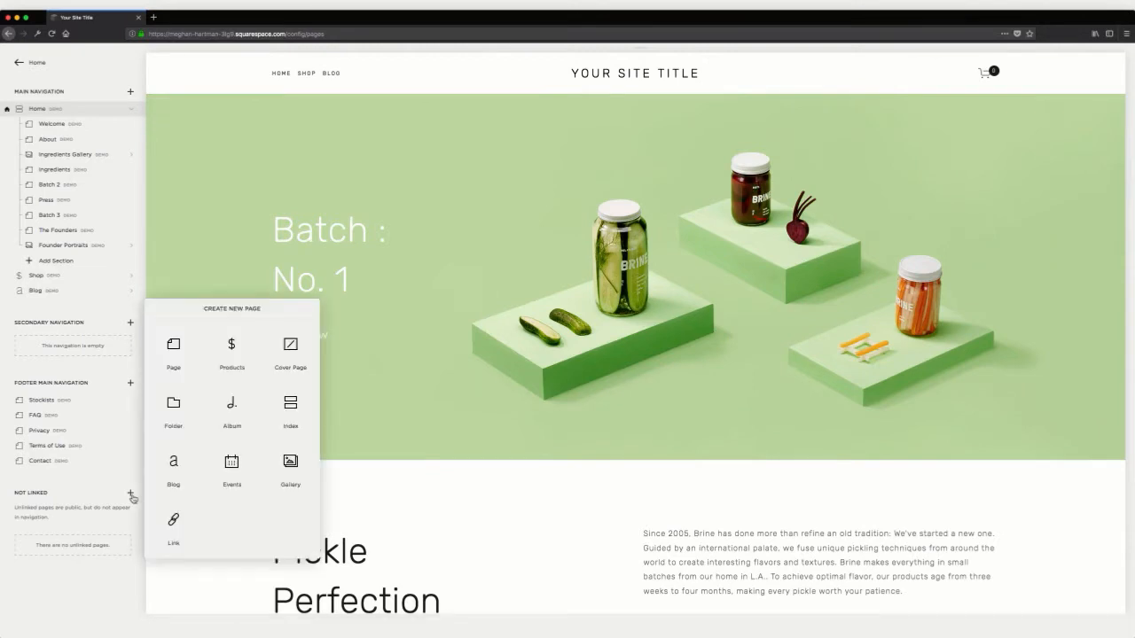
left_click(291, 407)
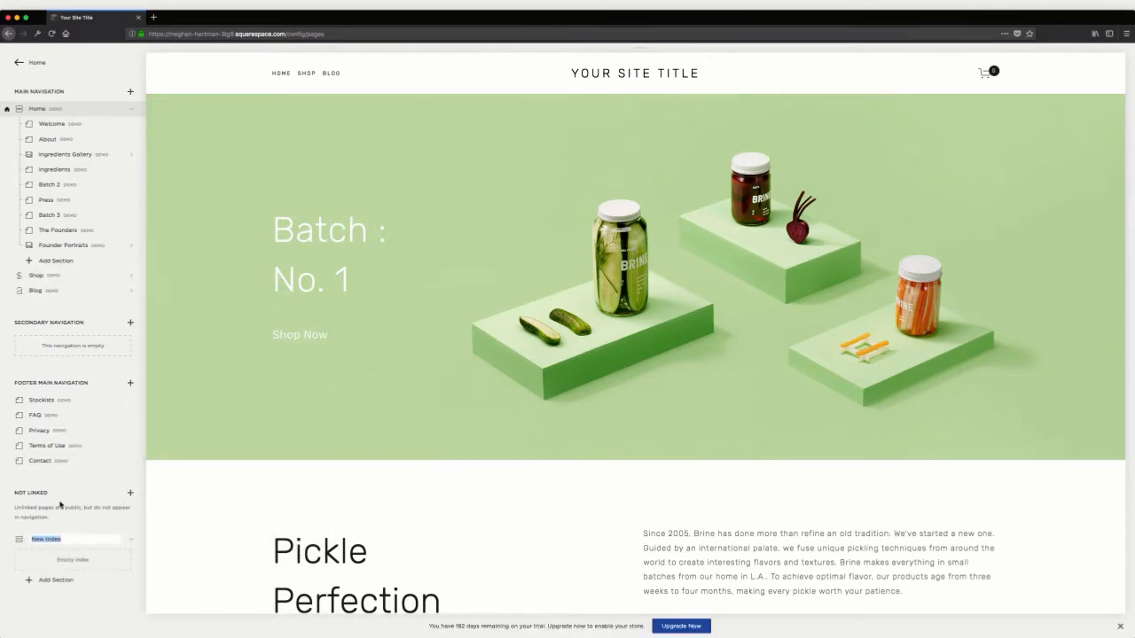
type("Styles")
key("Return")
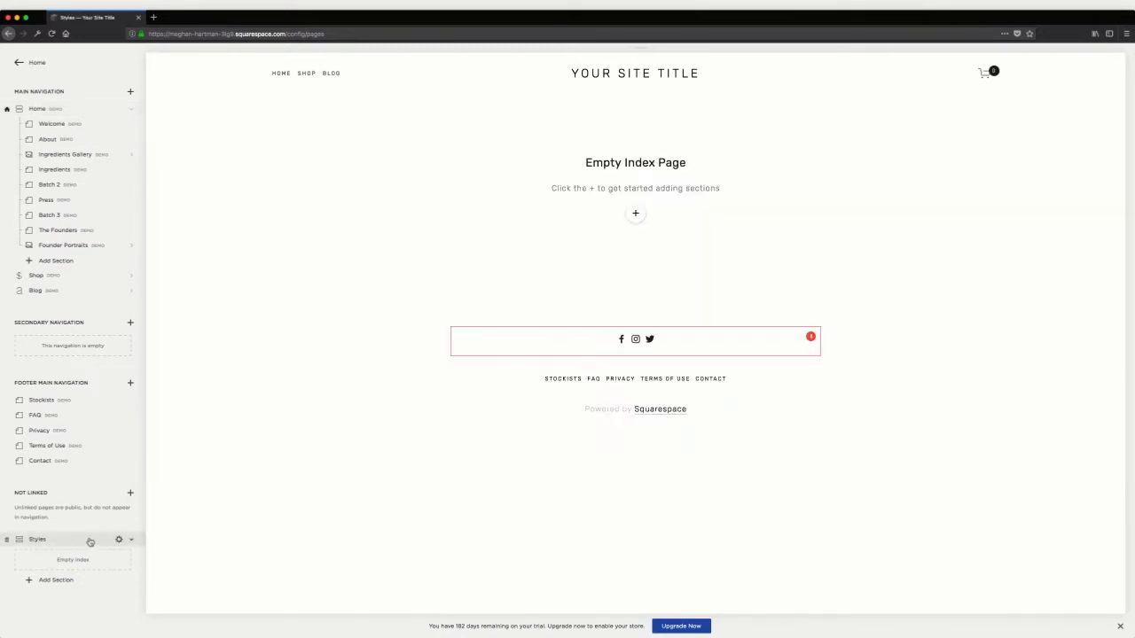
Set the Styles index as the site's homepage, confirm it, and save the page settings
left_click(120, 539)
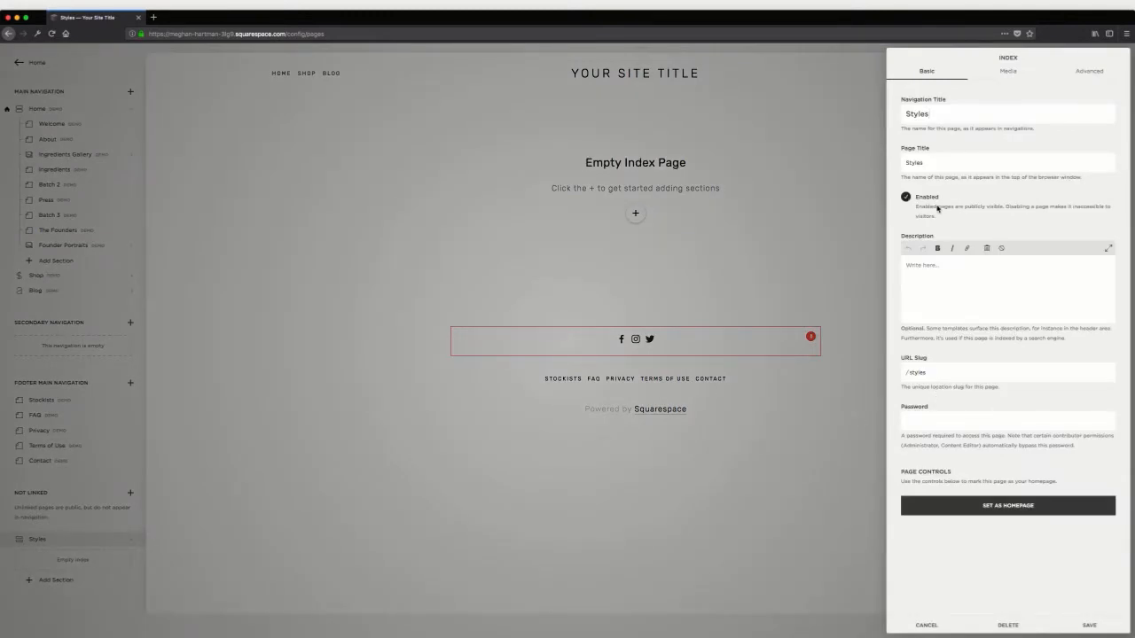
left_click(1004, 506)
left_click(1047, 538)
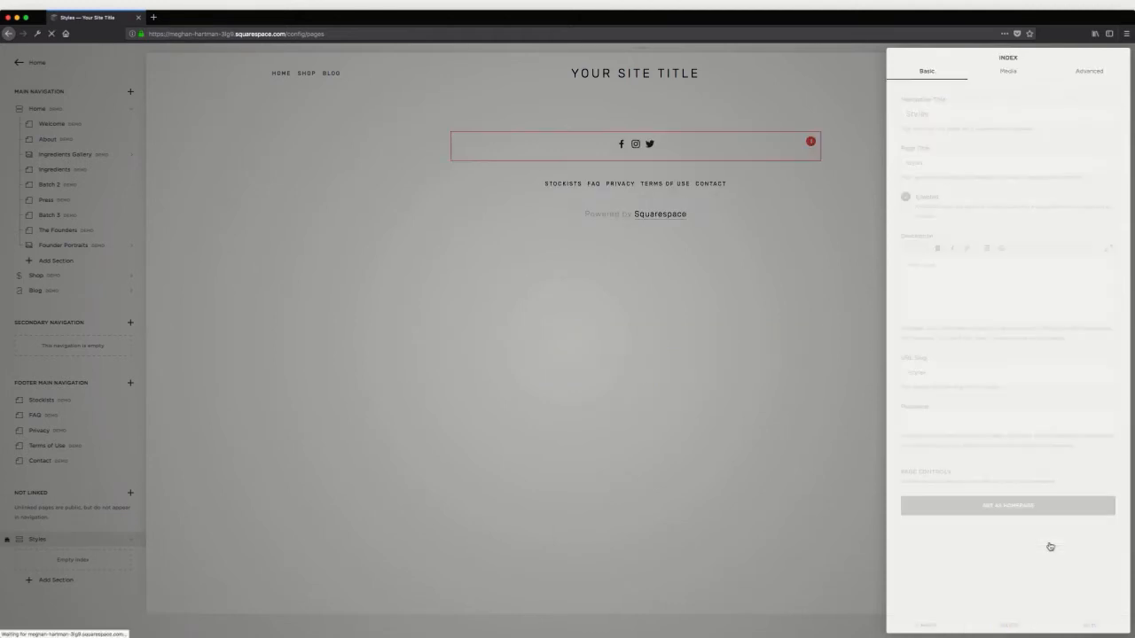
left_click(1089, 625)
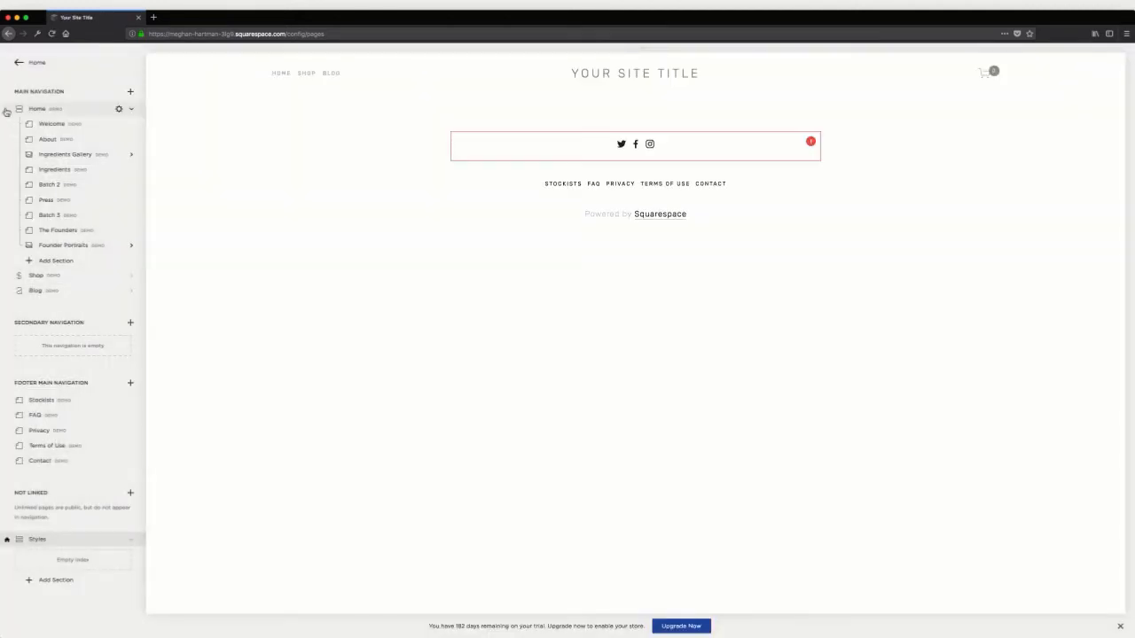
Remove the demo pages Home, Shop and Blog from the main navigation
left_click(7, 110)
left_click(130, 135)
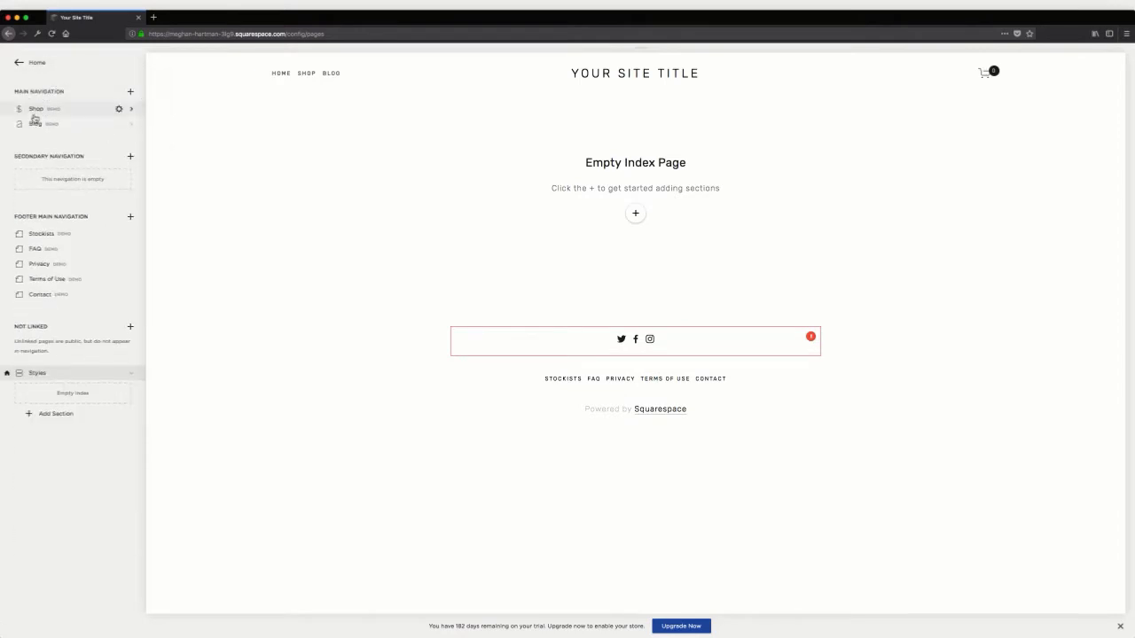
left_click(9, 112)
left_click(110, 136)
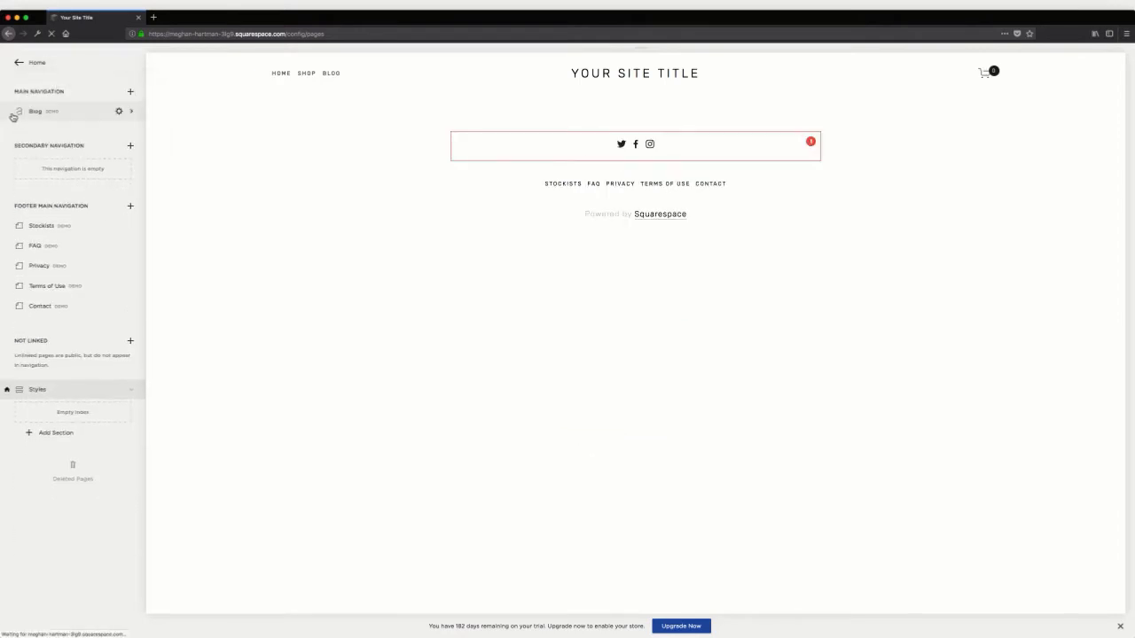
left_click(9, 112)
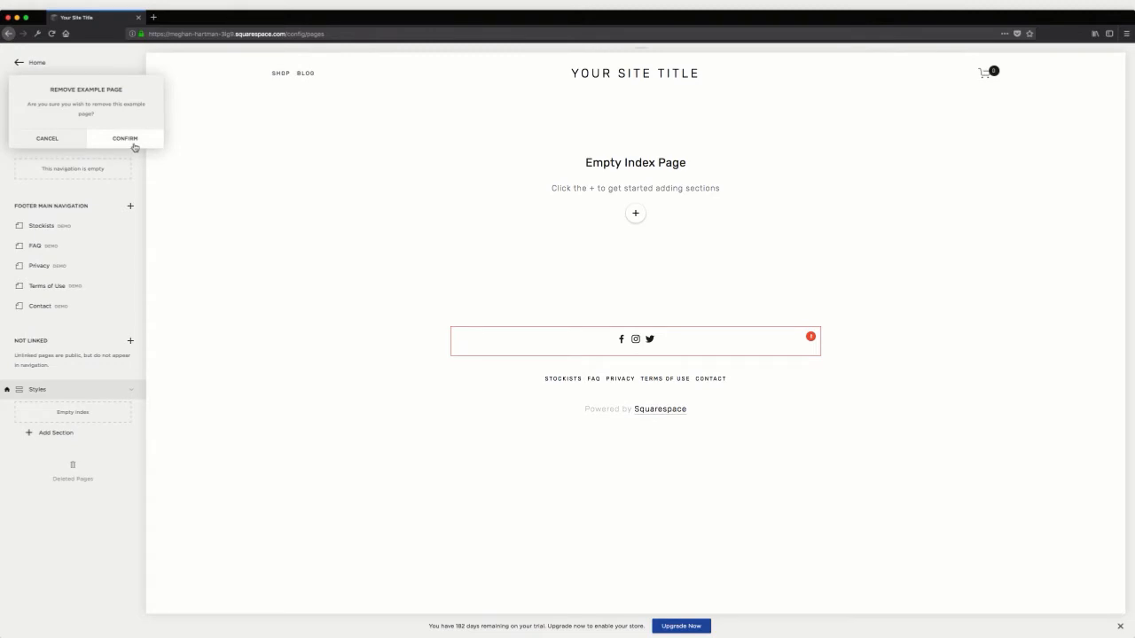
left_click(134, 144)
Remove Stockists, FAQ, Privacy and Terms of Use from the footer navigation, and move Contact into the main navigation
left_click(7, 233)
left_click(7, 234)
left_click(7, 233)
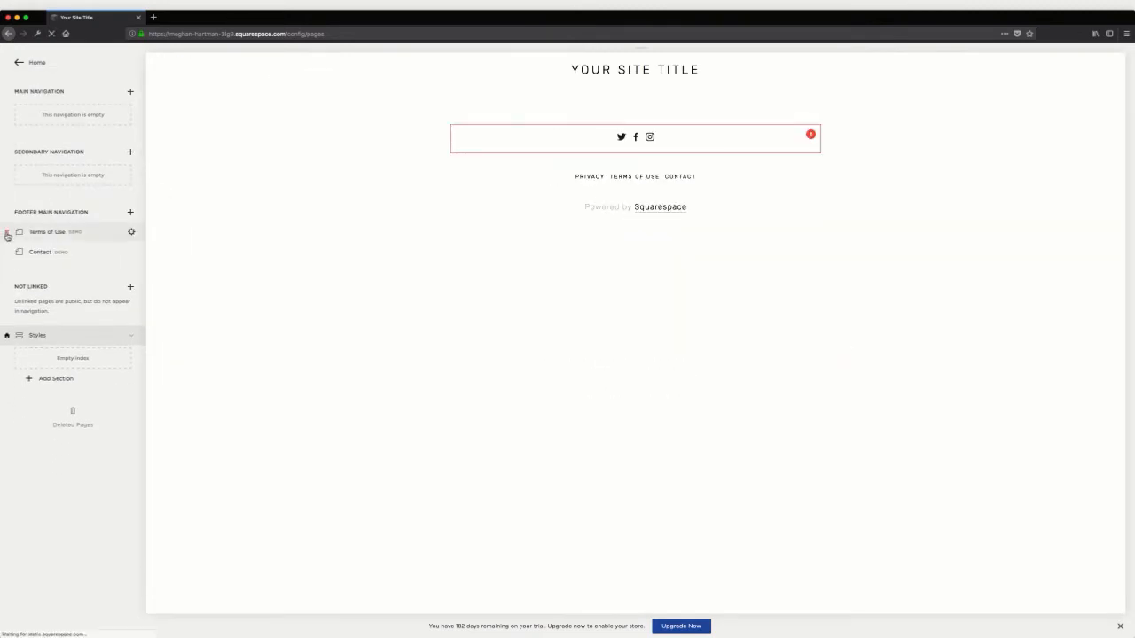
left_click(7, 234)
left_click(139, 257)
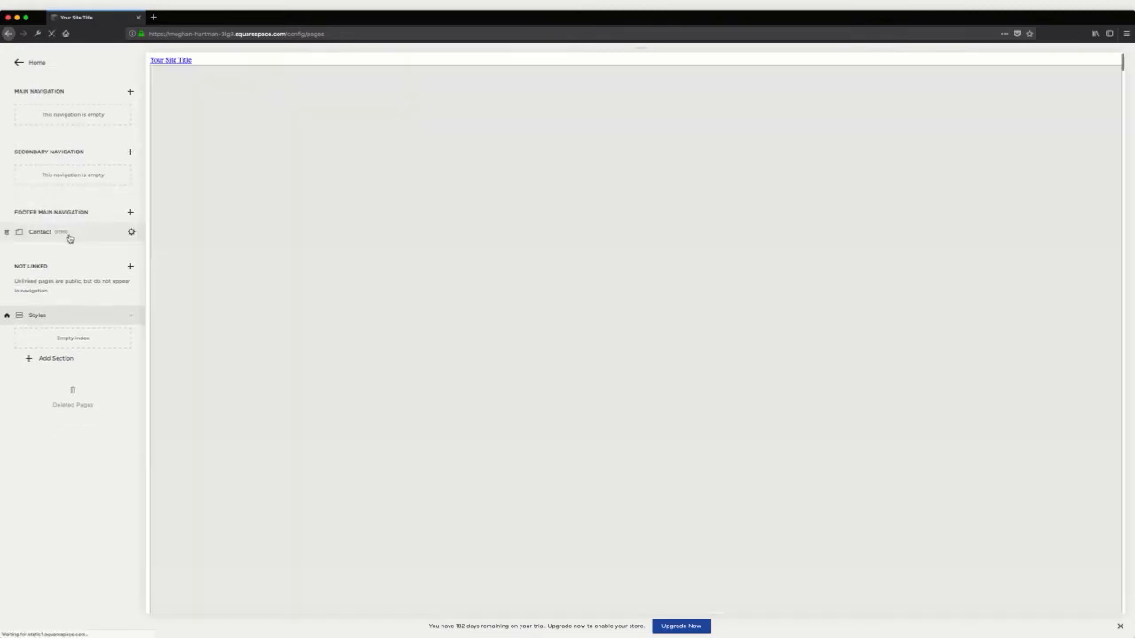
left_click_drag(68, 238, 78, 113)
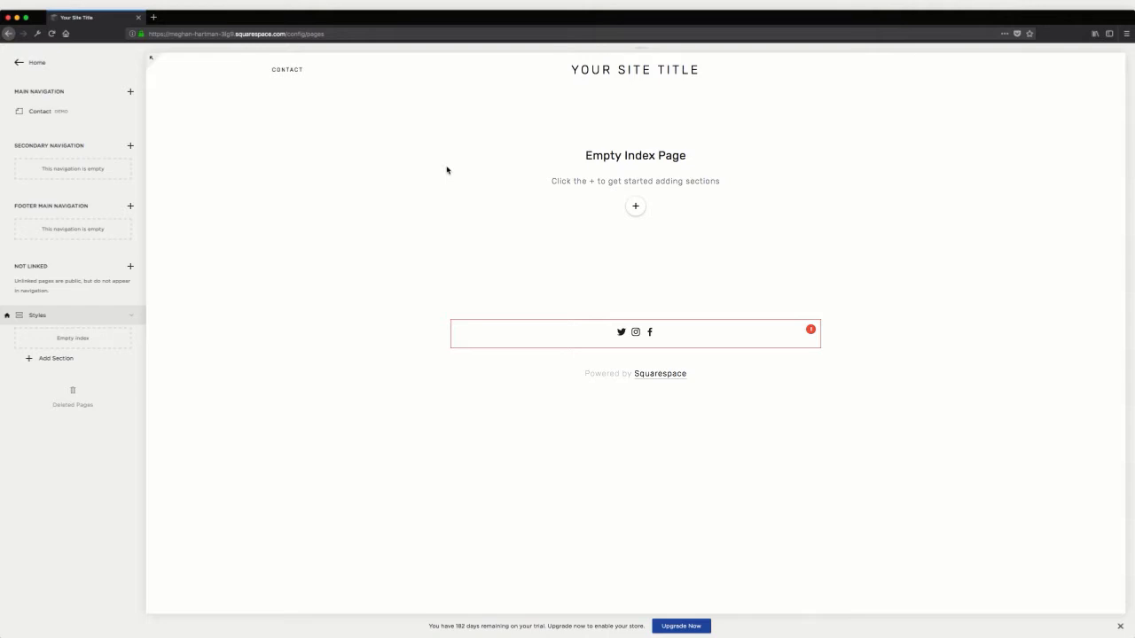
Add a blank page section titled header to the Styles index and open it for editing
left_click(65, 365)
left_click(174, 367)
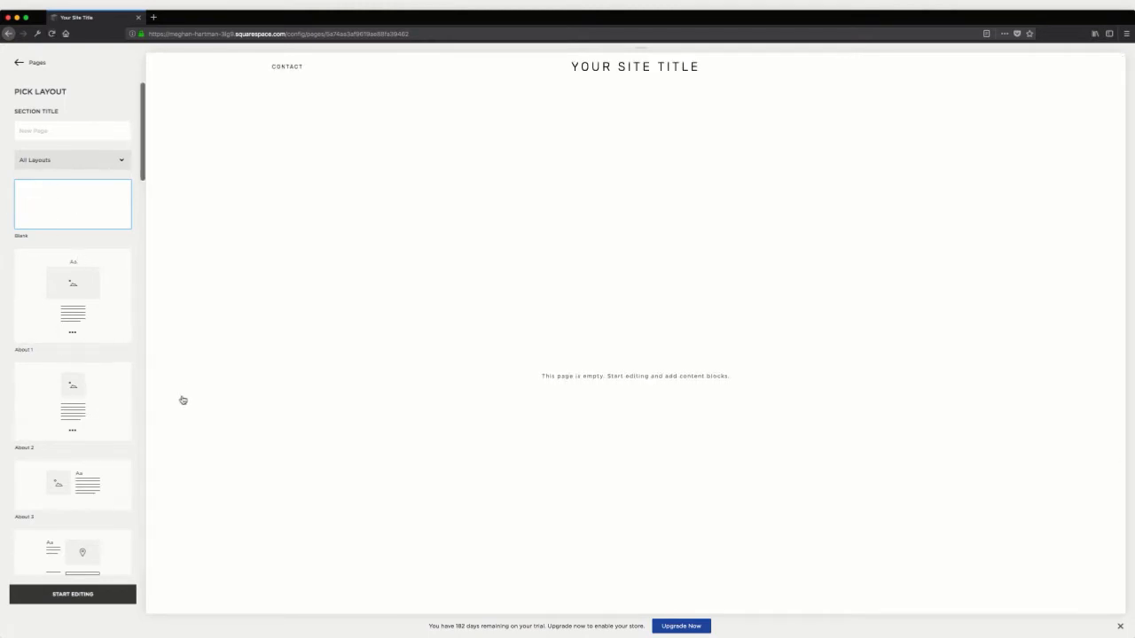
left_click(46, 133)
type("header")
key("Return")
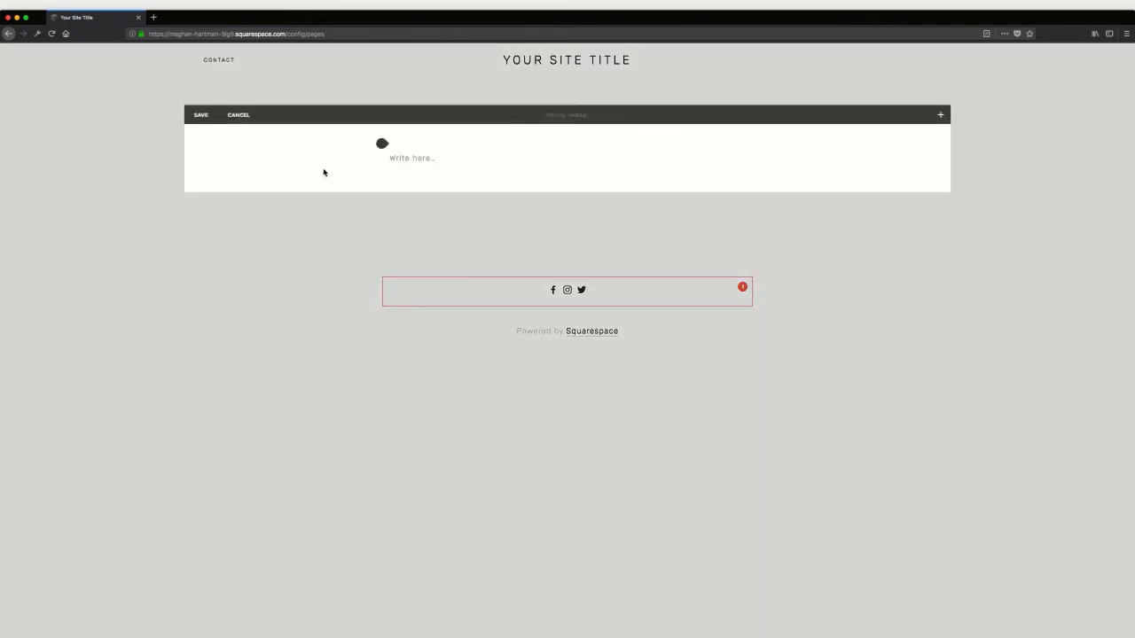
Enter four separate lines in the header section's text block: Heading 1, Heading 2, Heading 3 and Paragraph
left_click(448, 153)
type("H")
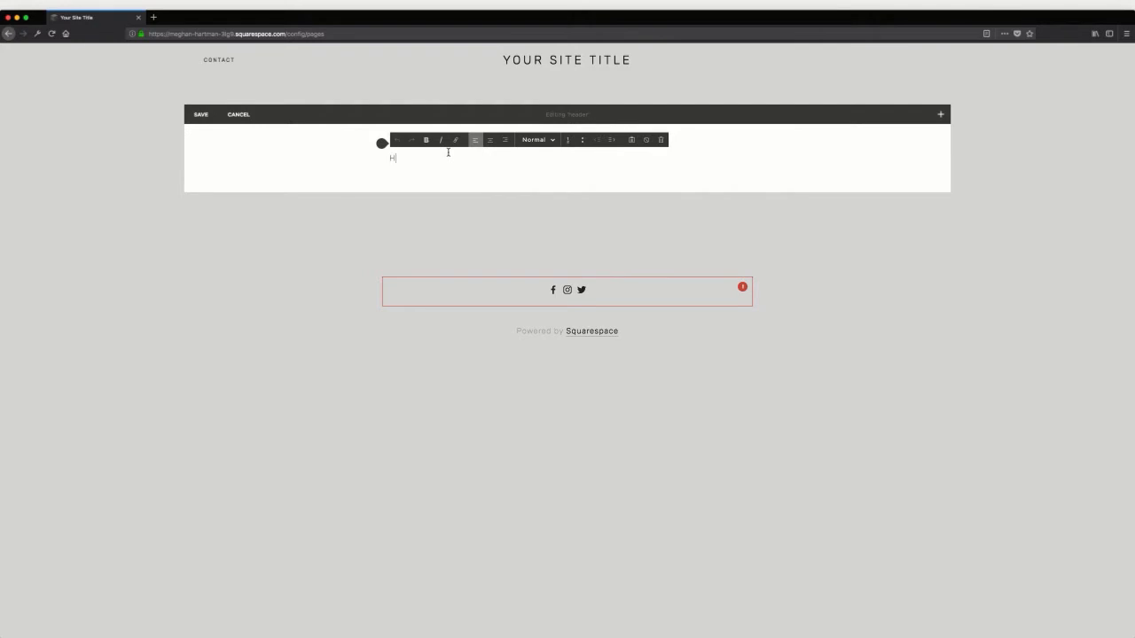
type("eading 1")
key("Return")
type("Hea")
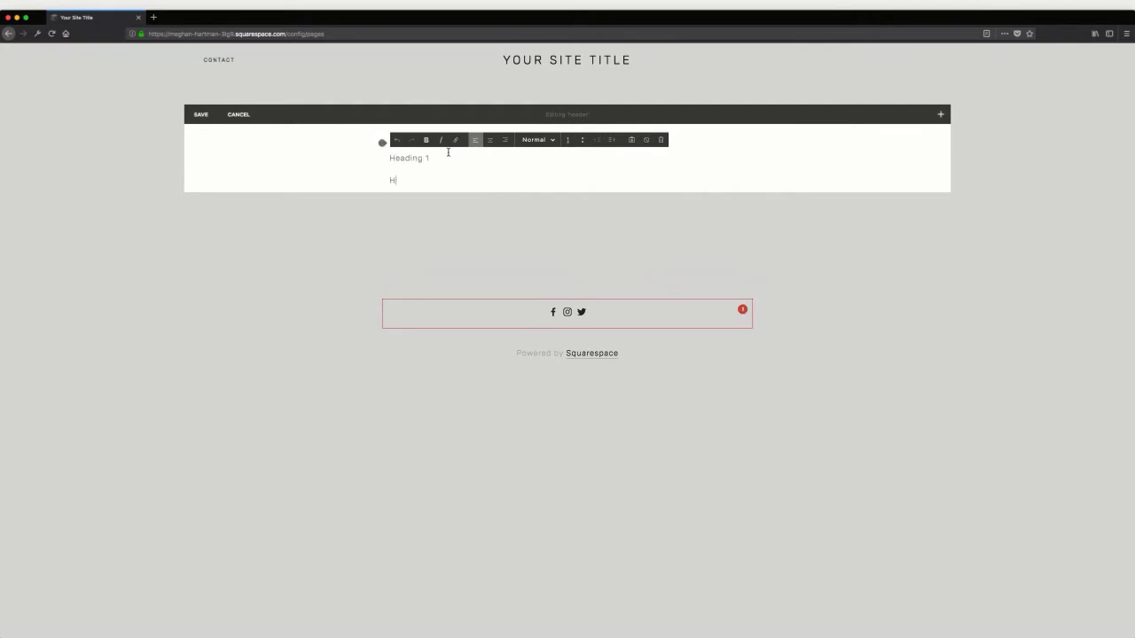
type("ding 2")
key("Return")
type("Heading 3")
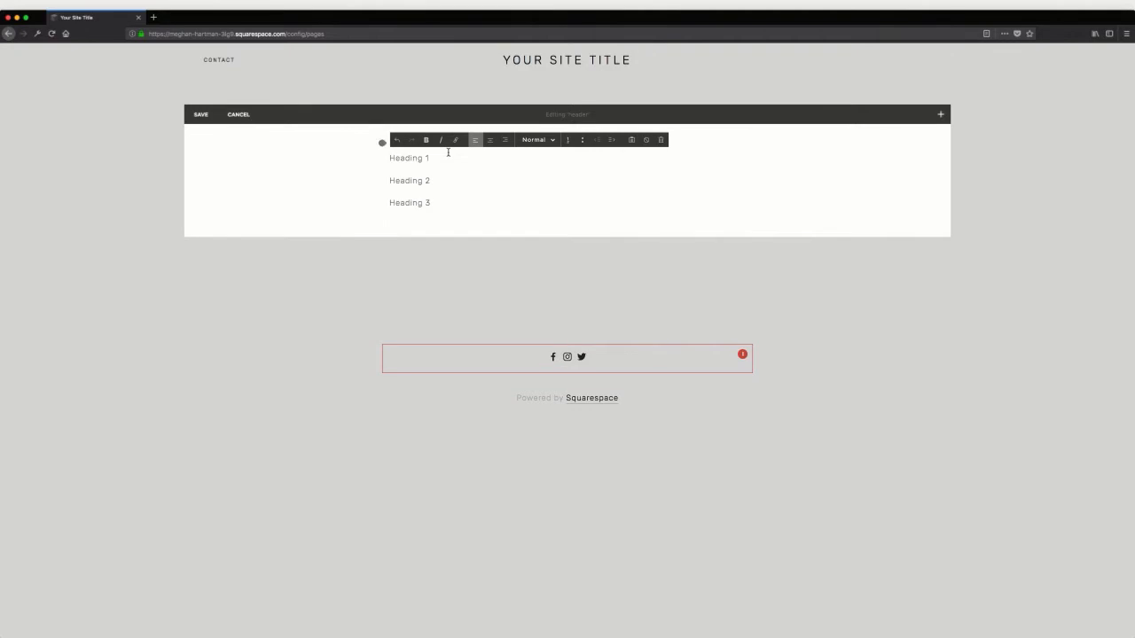
key("Return")
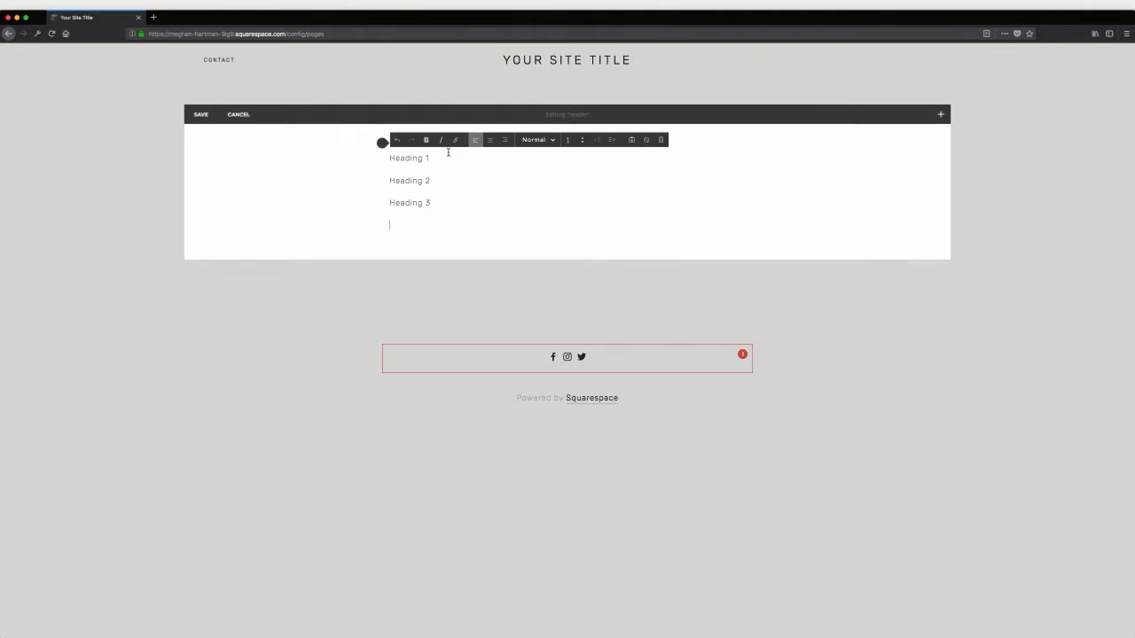
type("Paragraph")
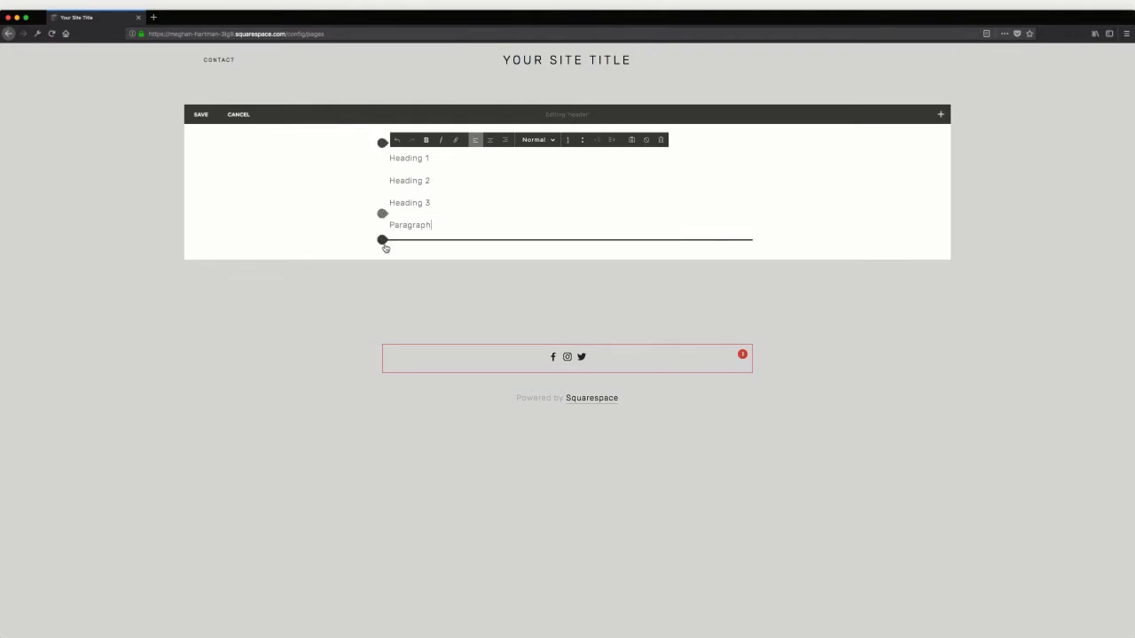
Insert a button block labelled Learn More below the text and set its size to Small
left_click(383, 241)
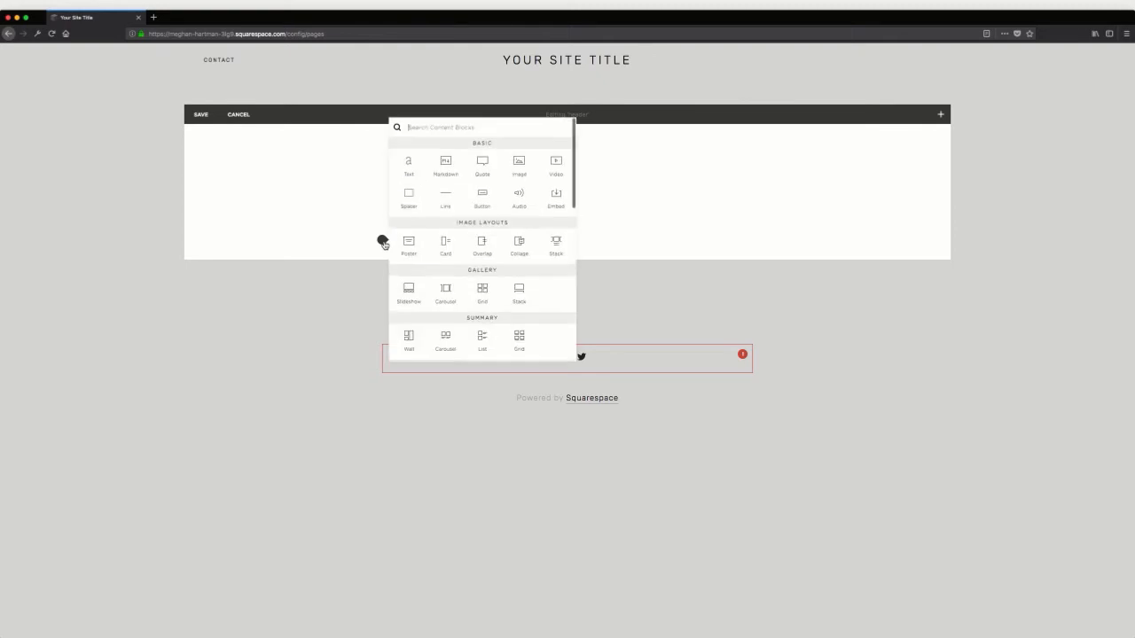
left_click(493, 212)
left_click(833, 418)
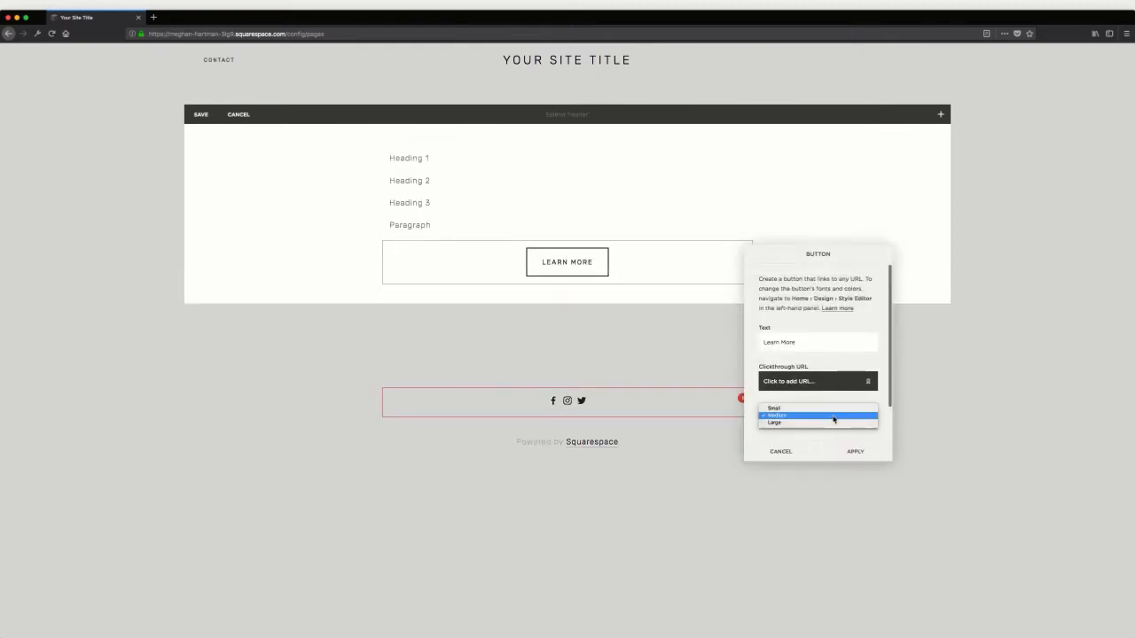
left_click(833, 418)
left_click(829, 423)
left_click(832, 417)
left_click(824, 416)
left_click(824, 409)
left_click(851, 454)
Add two more Learn More buttons below the small one, one in Medium size and one in Large
left_click(383, 277)
left_click(490, 239)
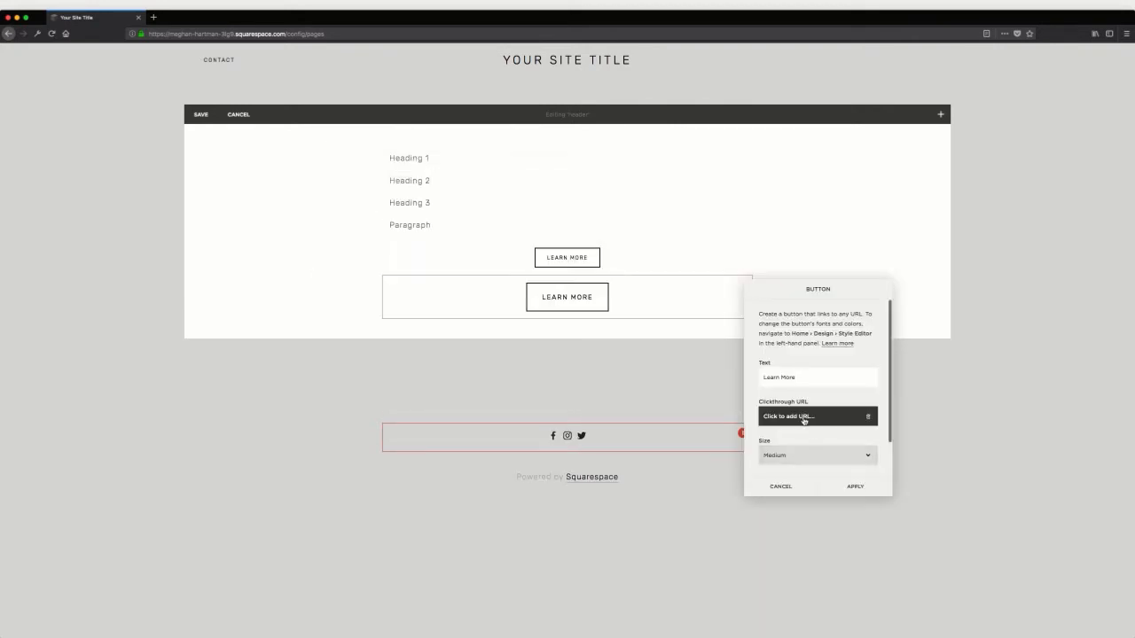
left_click(860, 488)
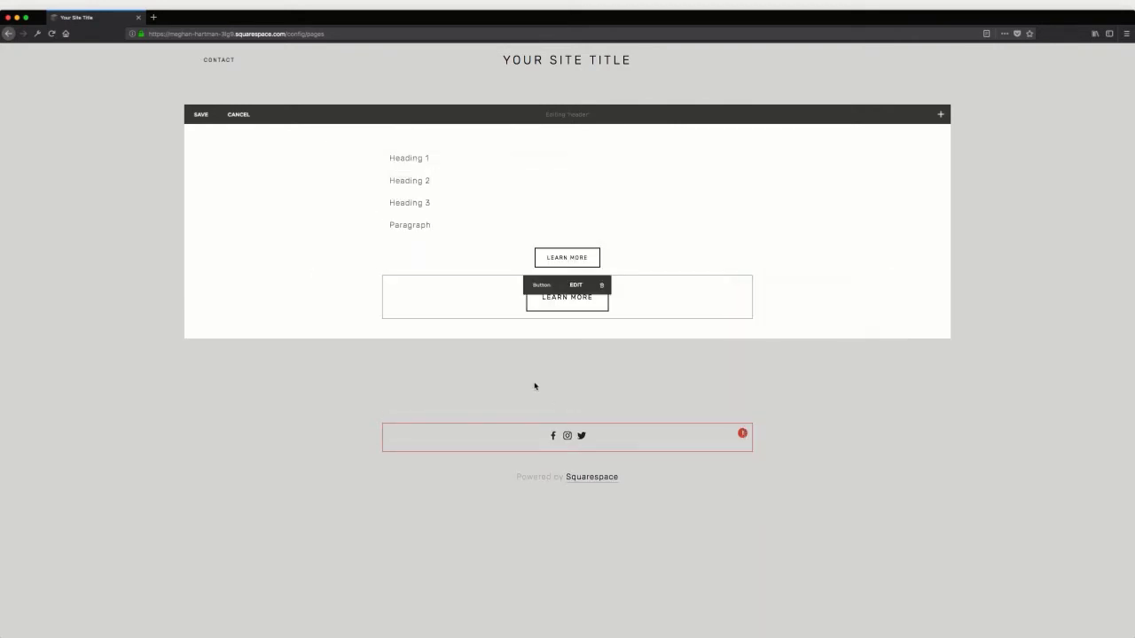
left_click(382, 319)
left_click(481, 276)
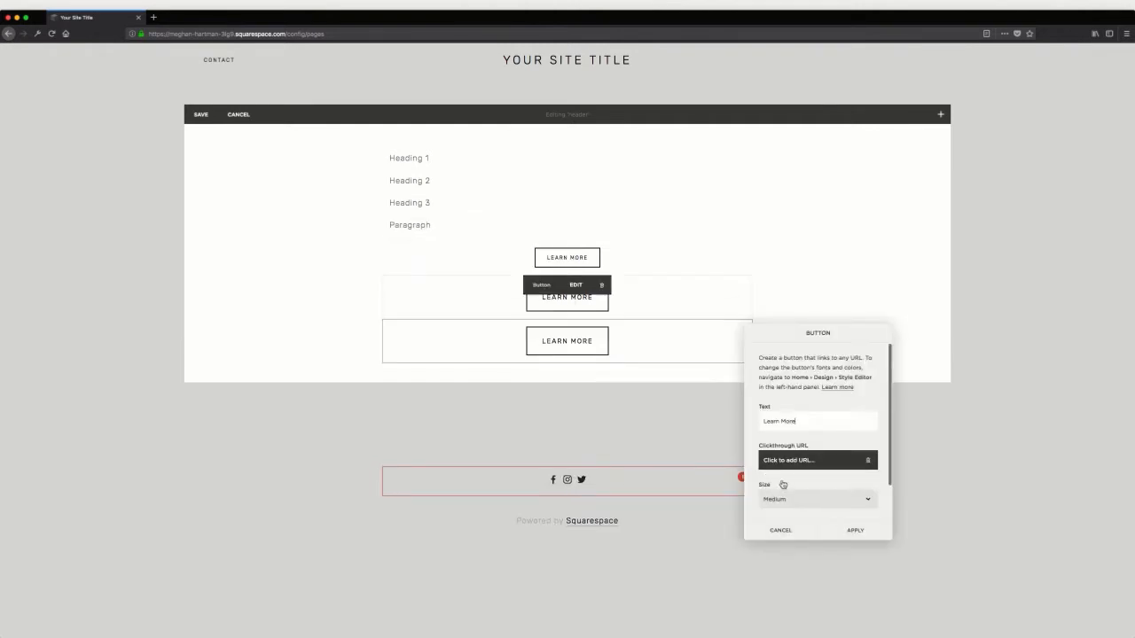
left_click(849, 530)
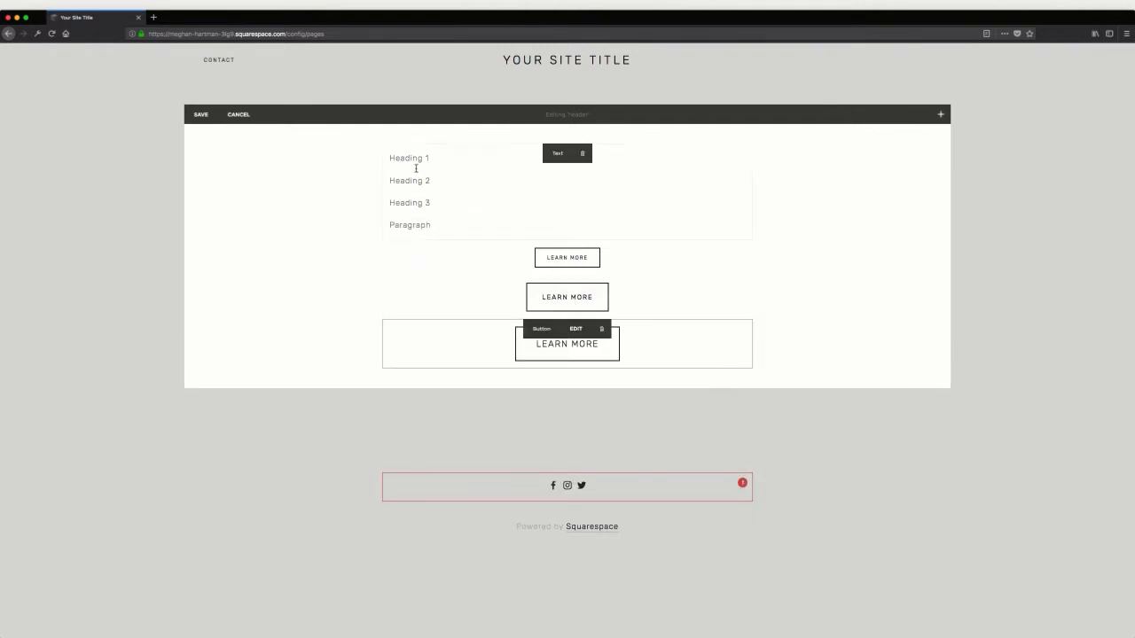
Format the header section's first three lines as Heading 1, Heading 2 and Heading 3 respectively, and save the section
left_click_drag(430, 158, 383, 158)
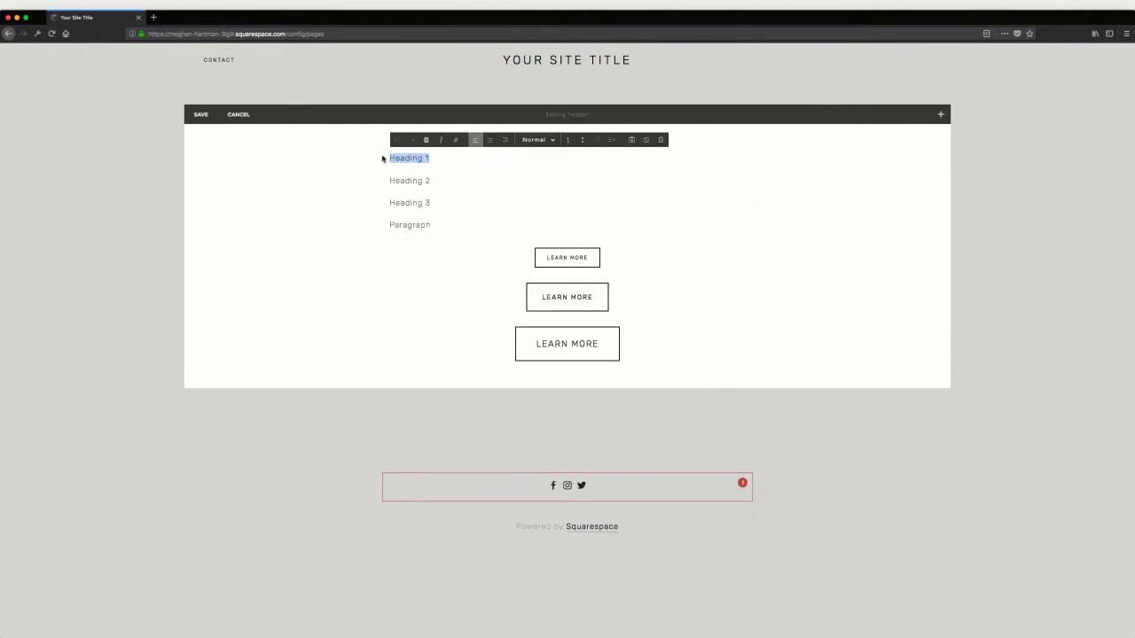
left_click(538, 140)
left_click(541, 169)
left_click(393, 232)
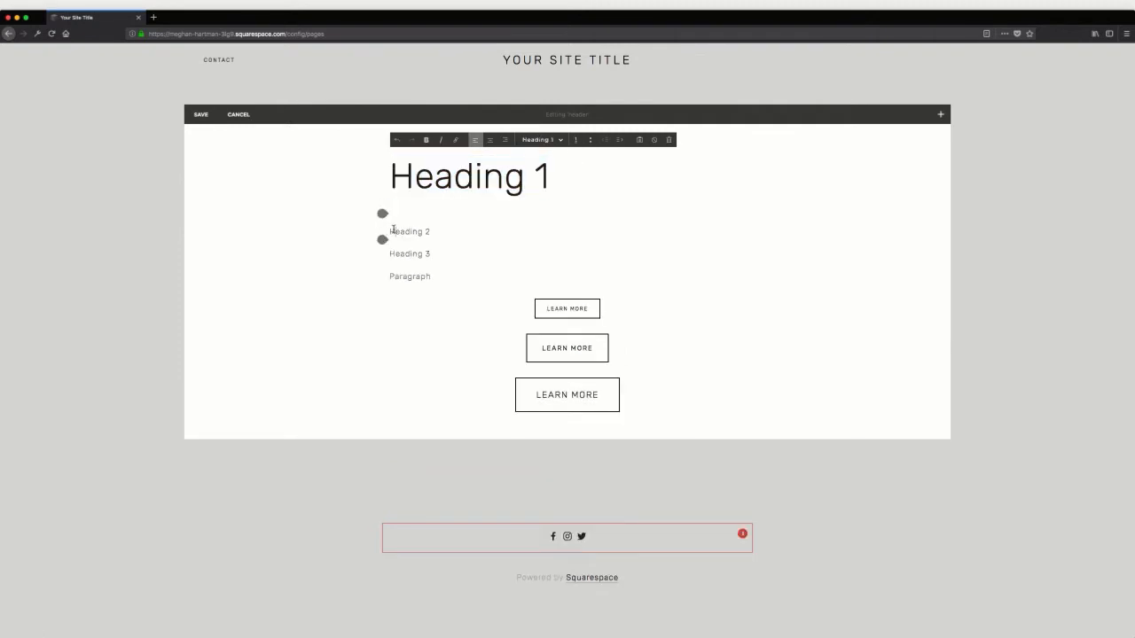
left_click(536, 140)
left_click(557, 192)
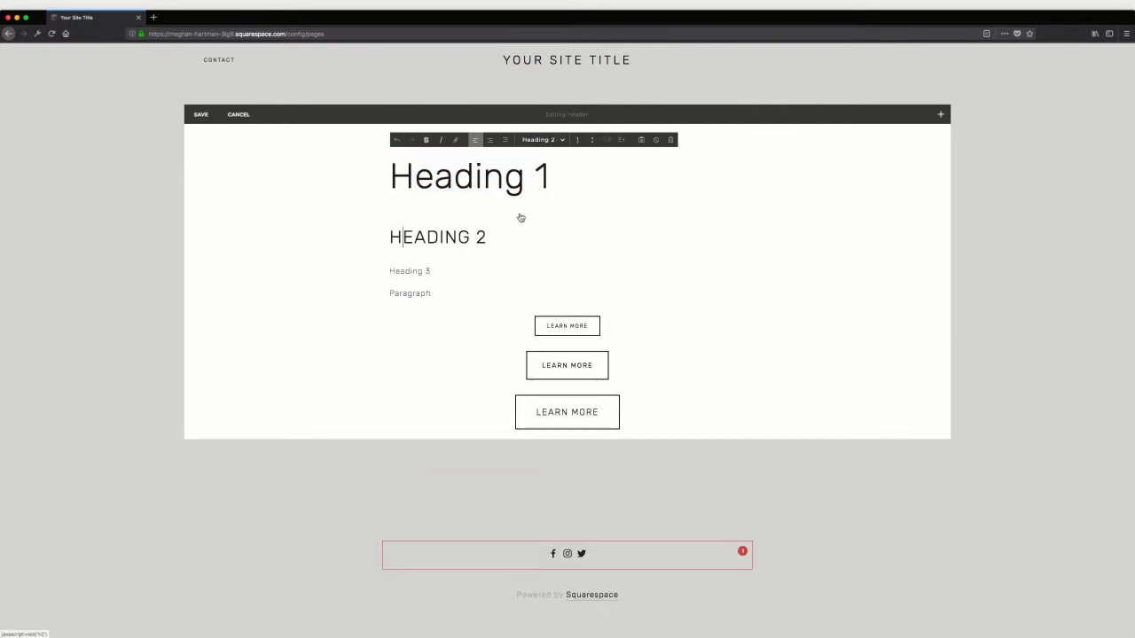
key("Down")
left_click(540, 139)
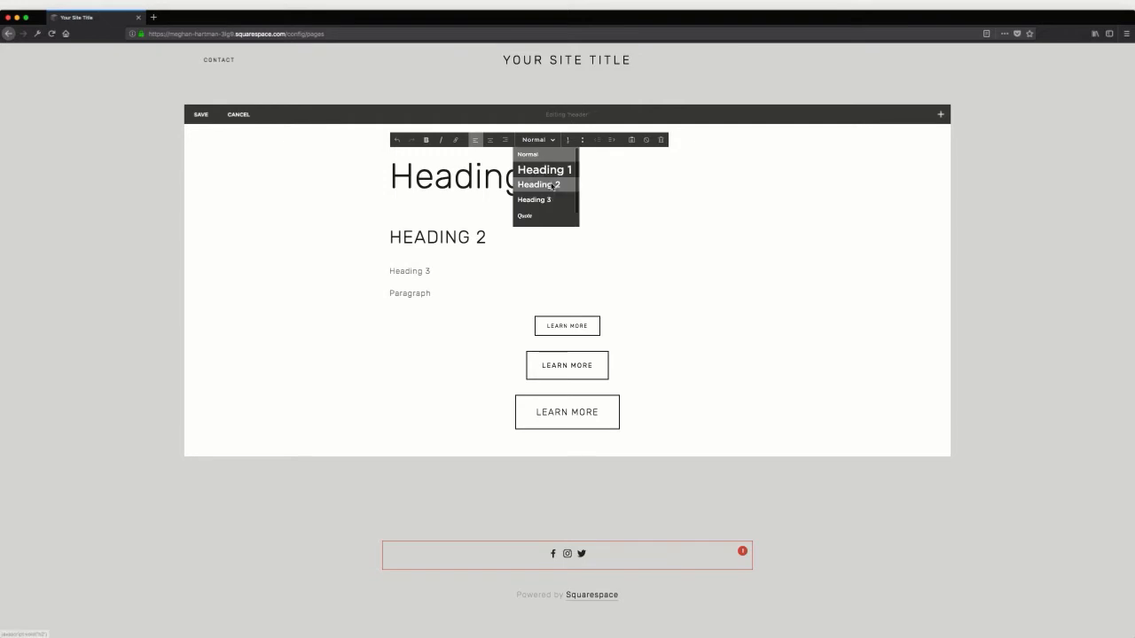
left_click(546, 197)
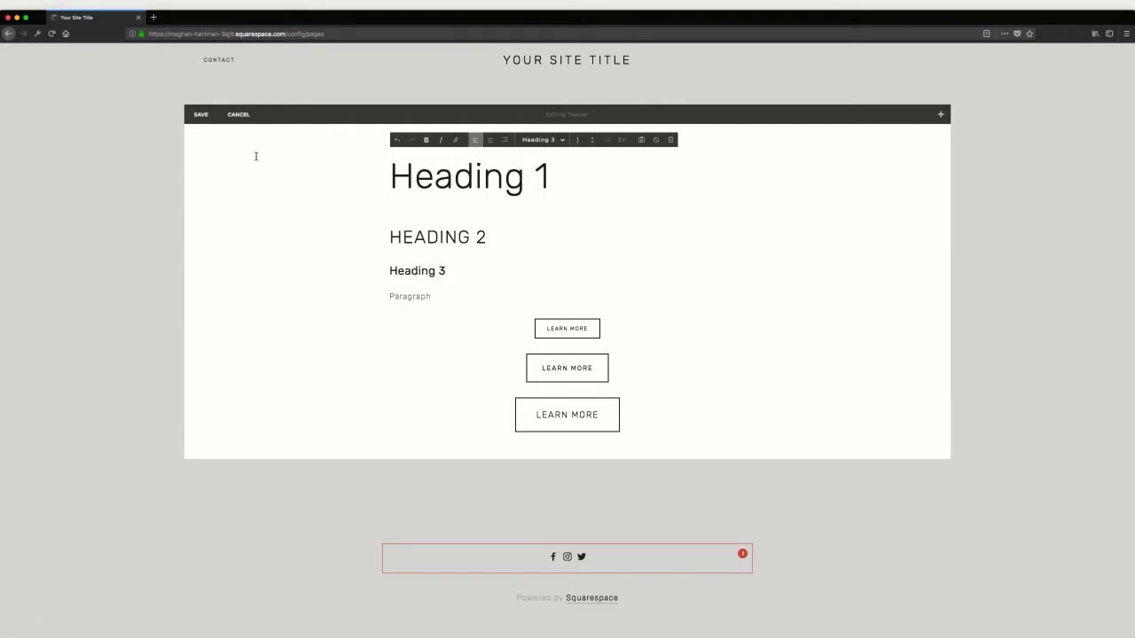
left_click(211, 122)
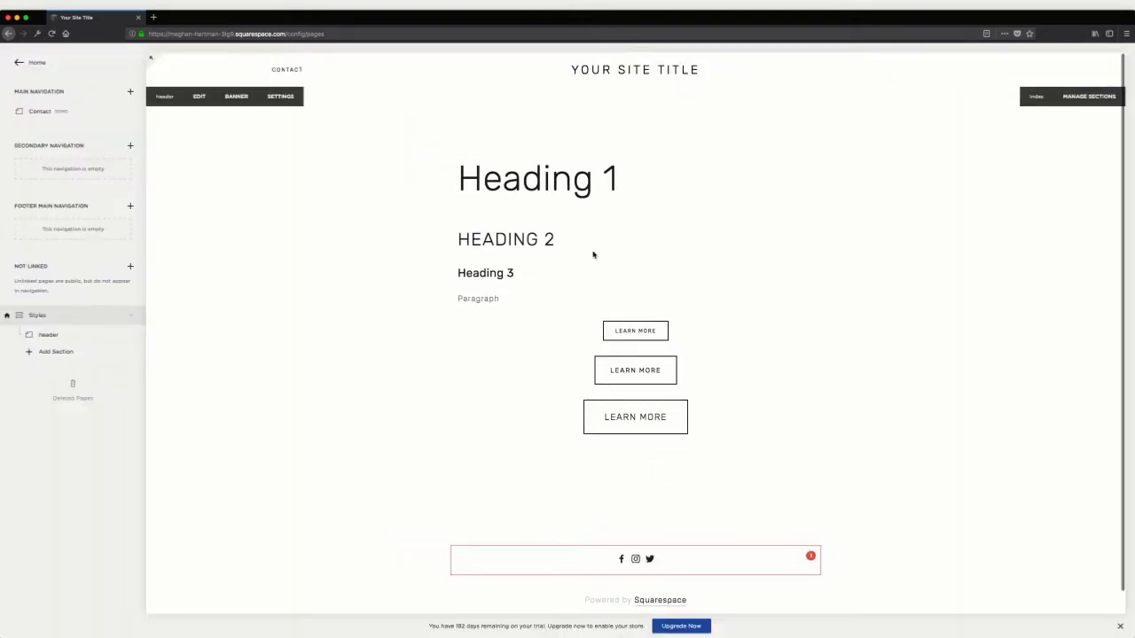
Duplicate the header page as text-section and place the copy below header in the Styles index
mouse_move(42, 333)
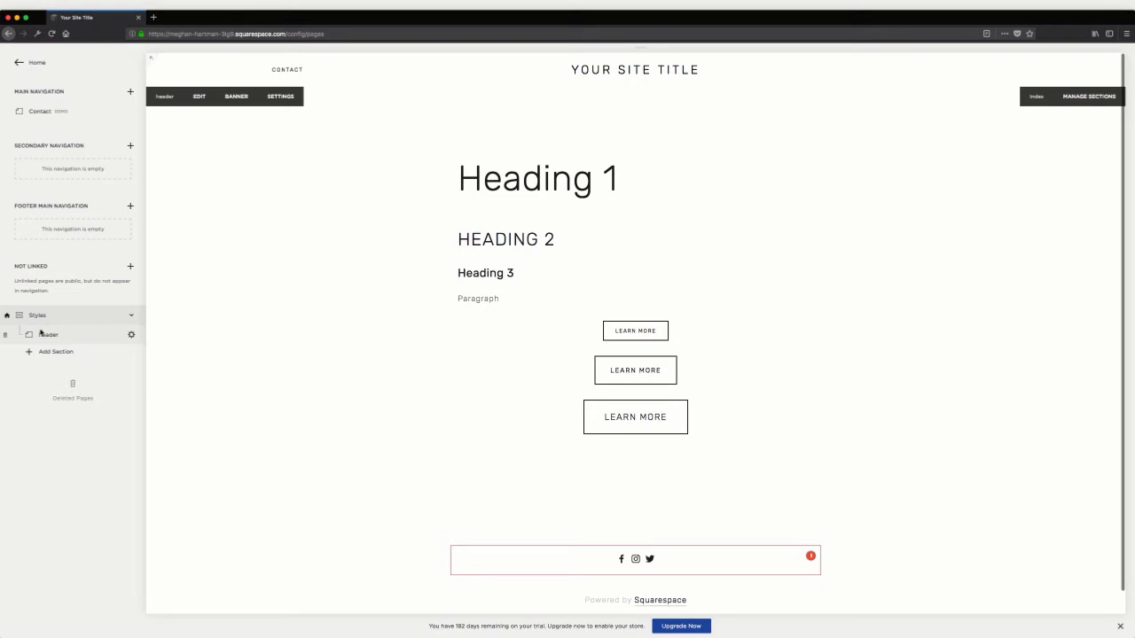
left_click(131, 338)
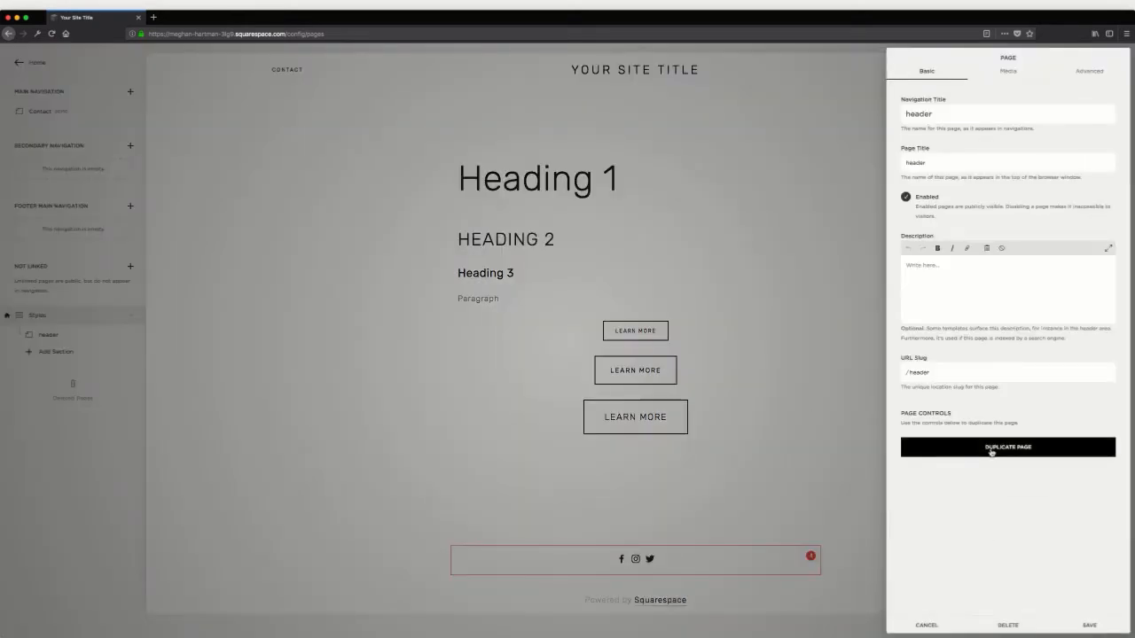
left_click(991, 449)
left_click(1029, 479)
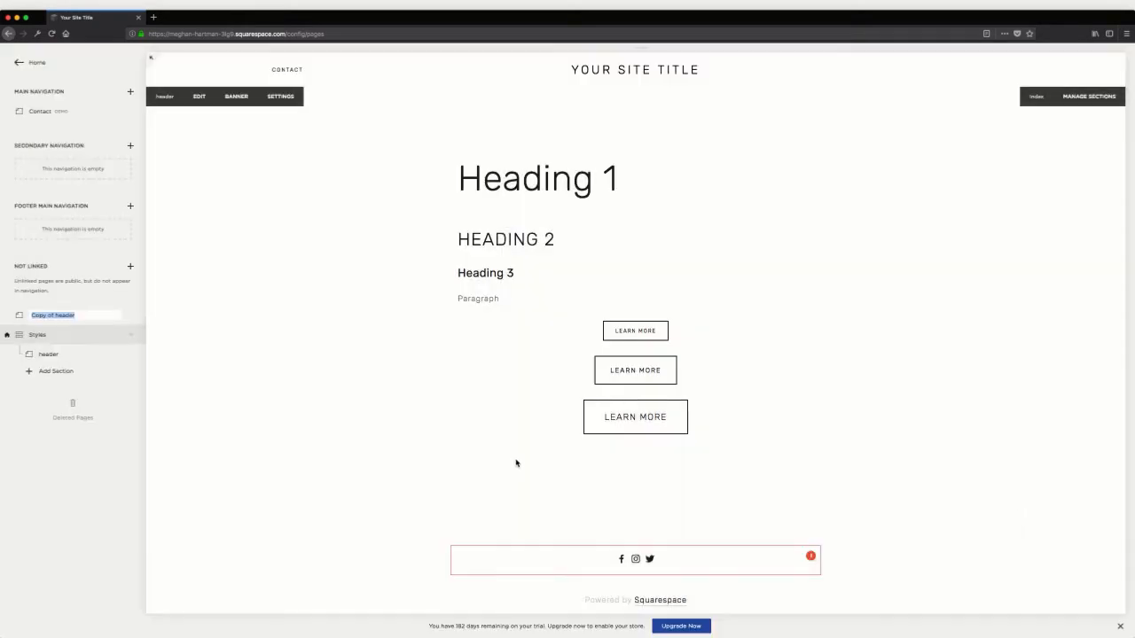
type("header")
type("tion")
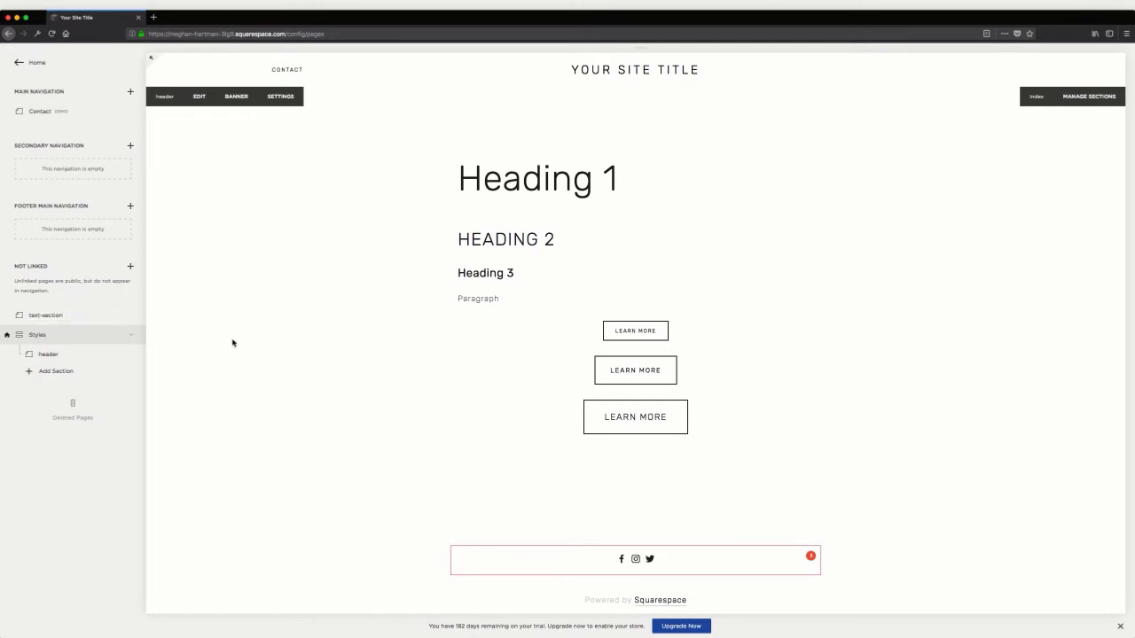
key("Return")
left_click_drag(74, 323, 73, 357)
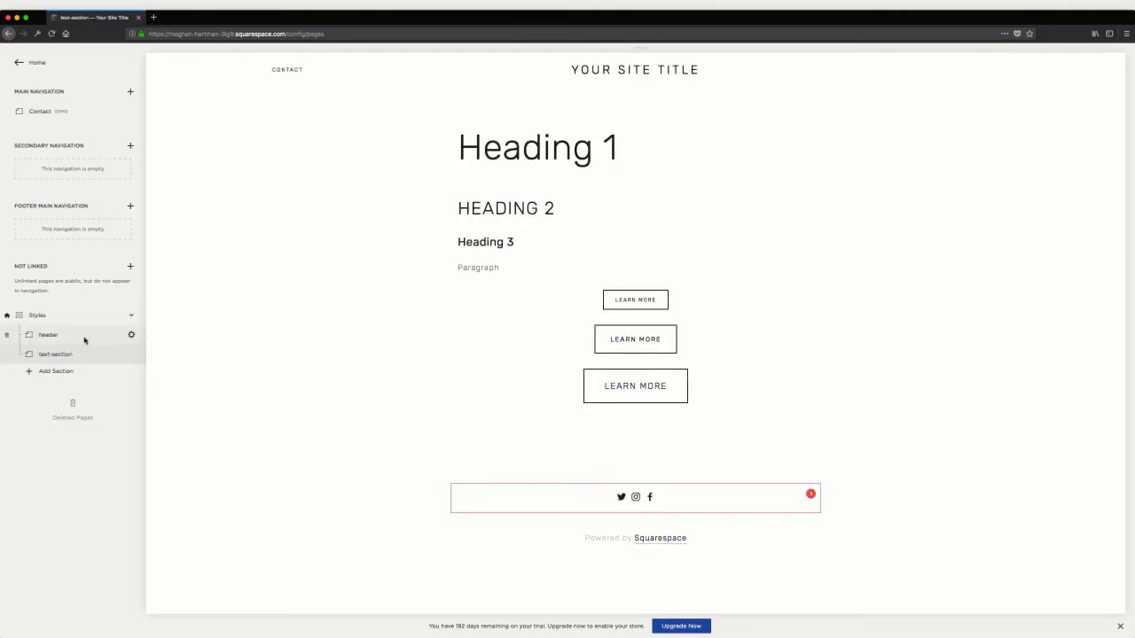
Add bg-fill-primary.png as the header section's banner image and save the page settings
left_click(132, 337)
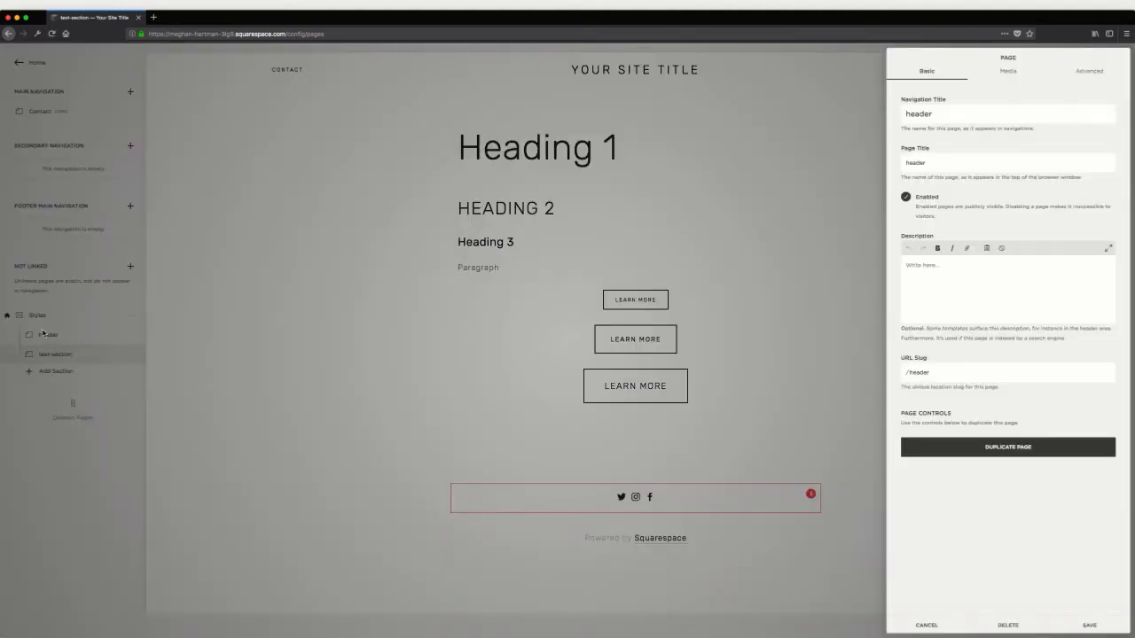
left_click(1010, 78)
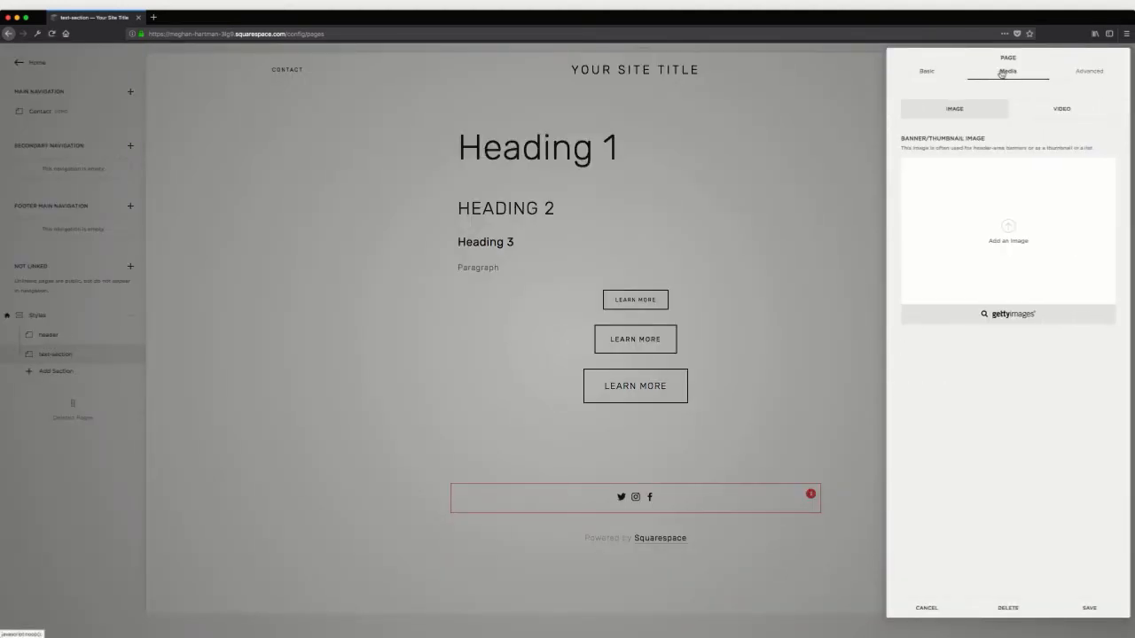
left_click(1018, 246)
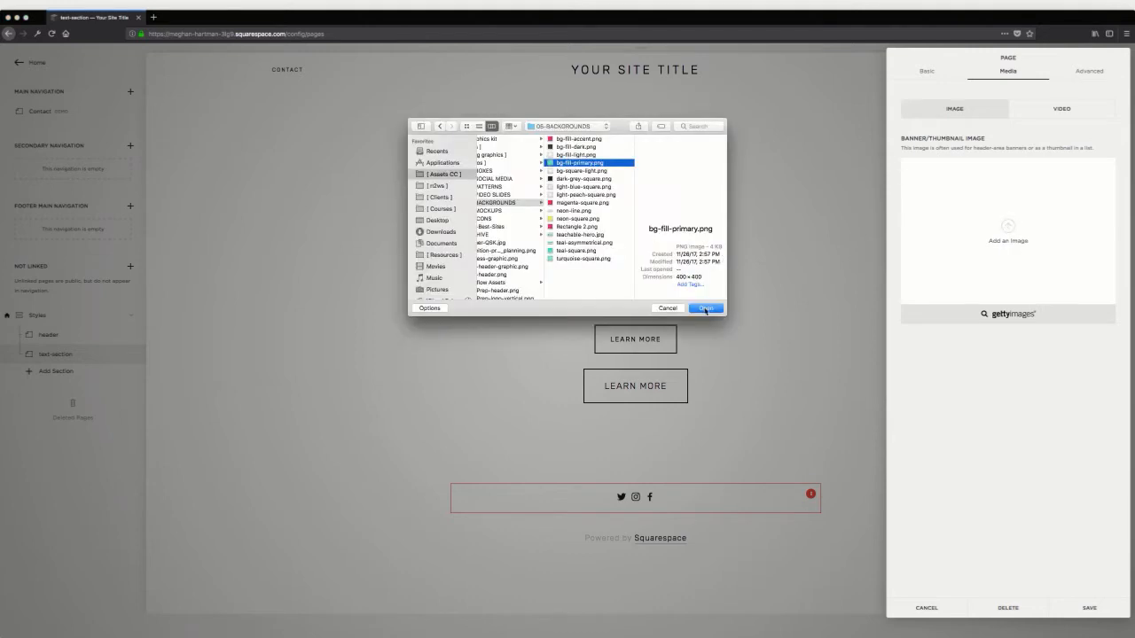
left_click(707, 310)
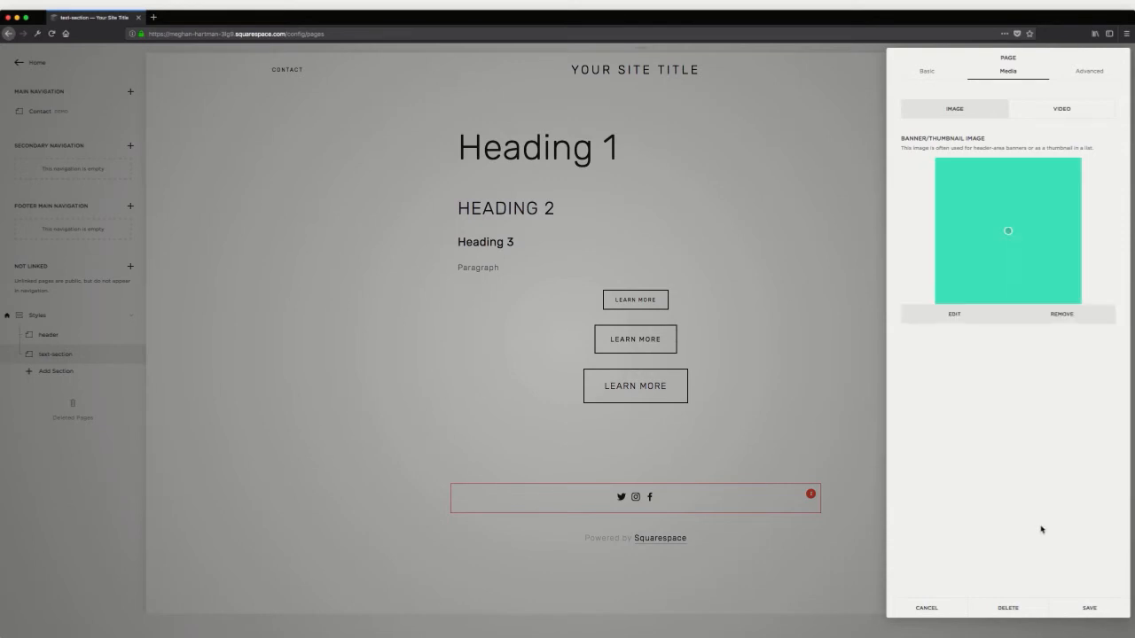
left_click(1090, 609)
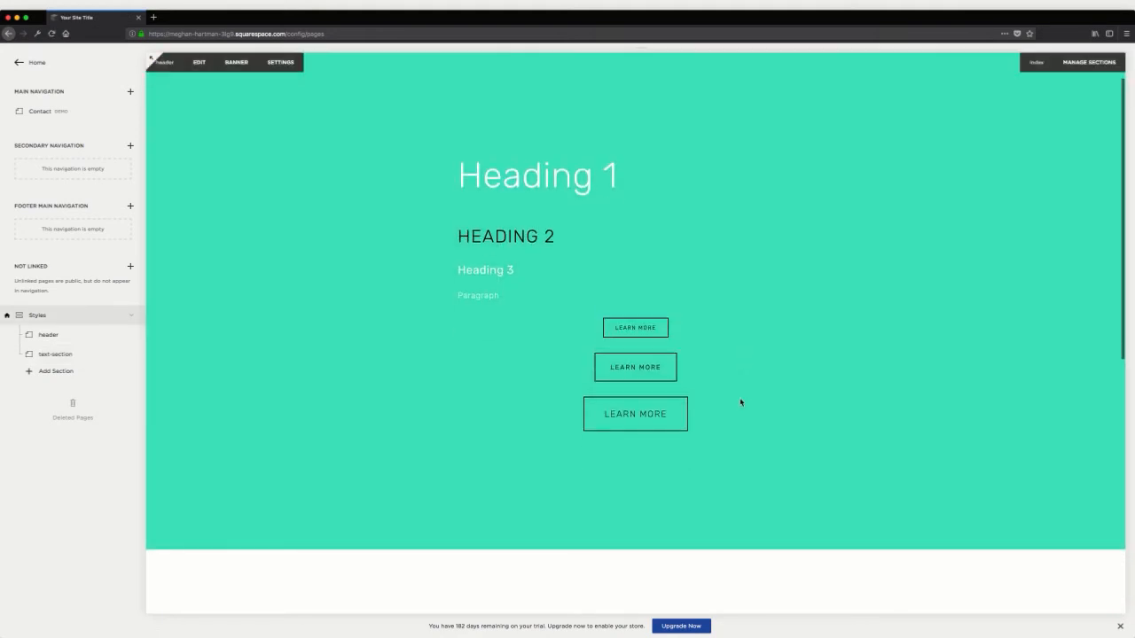
scroll(357, 245, "down", 10)
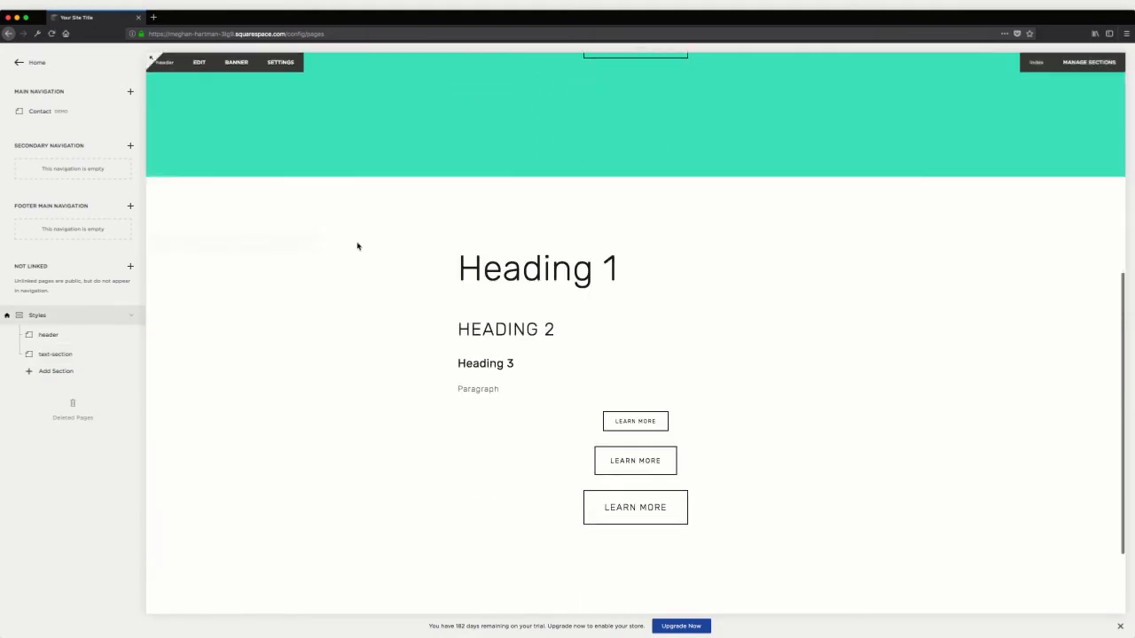
Add a blank content section titled quote block to the Styles index and open it for editing
left_click(44, 376)
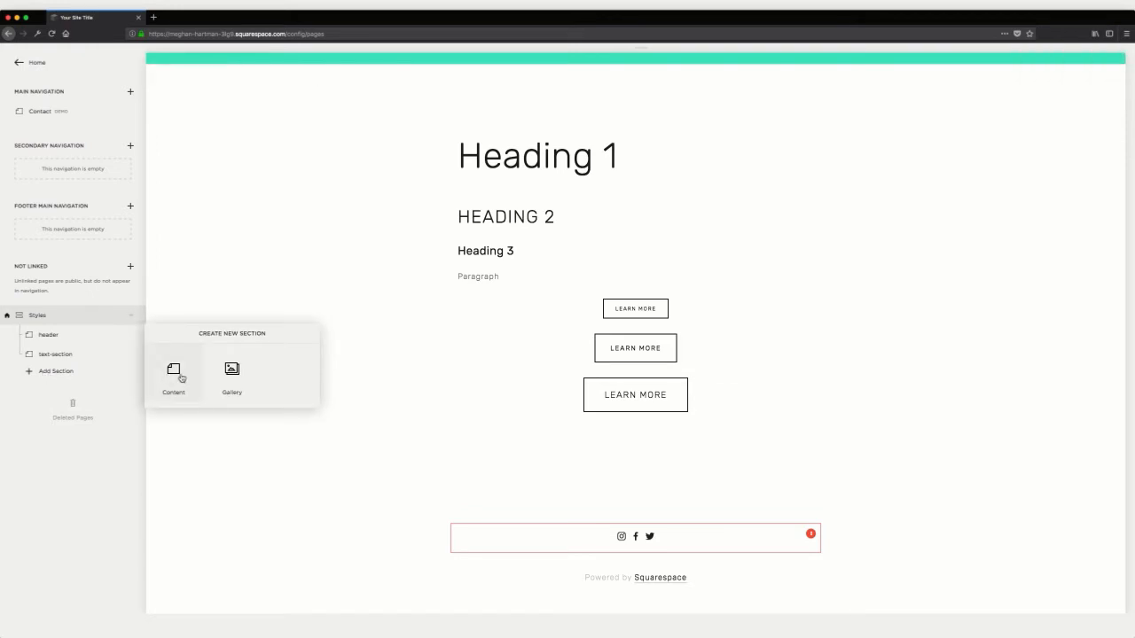
left_click(174, 372)
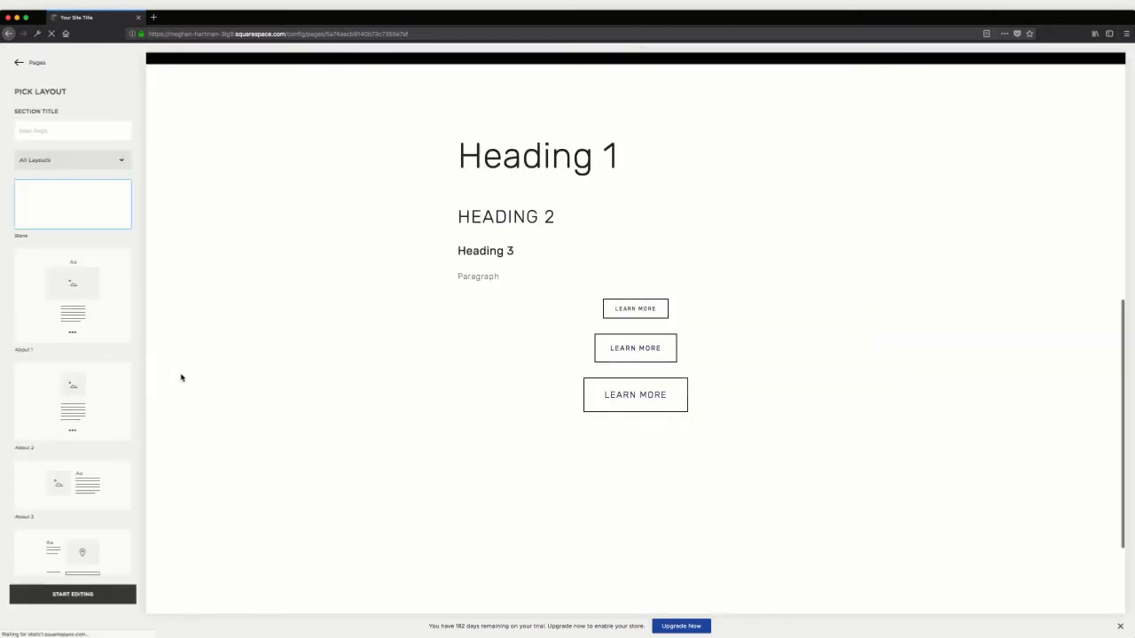
type("portfolio")
left_click(73, 594)
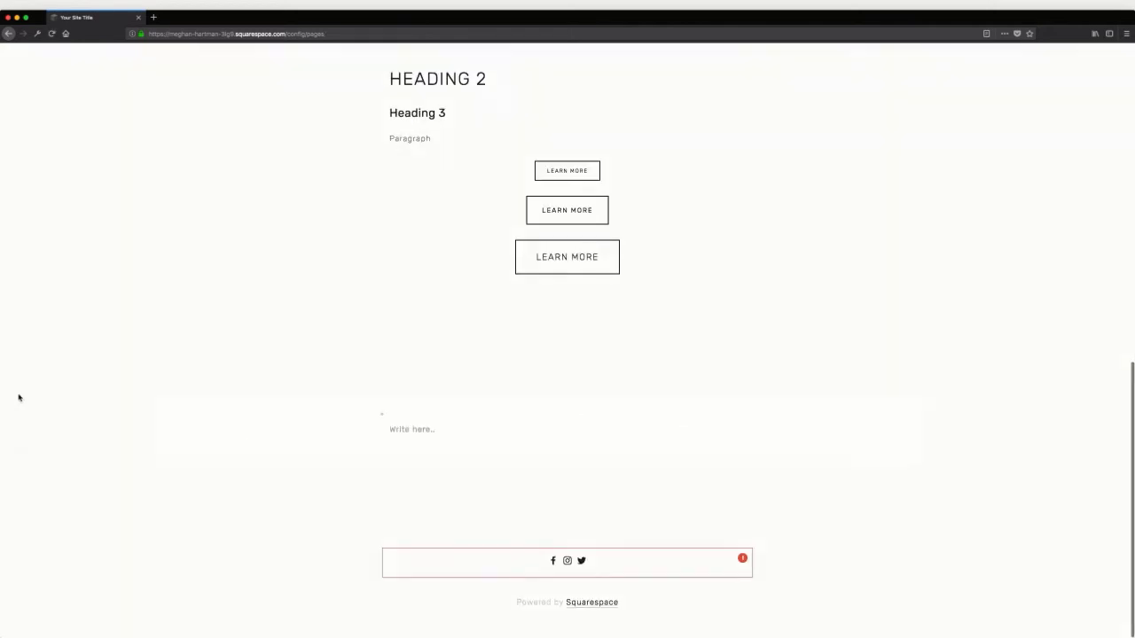
Insert a Quote block with its placeholder quote and source into the quote block section and save the section
left_click(382, 443)
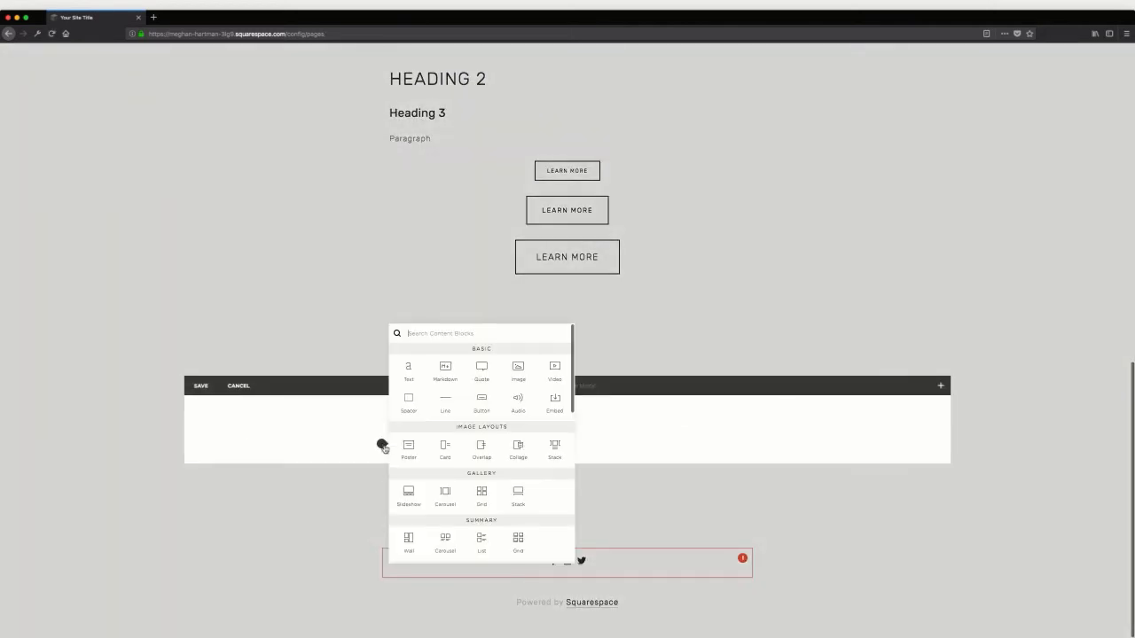
left_click(487, 378)
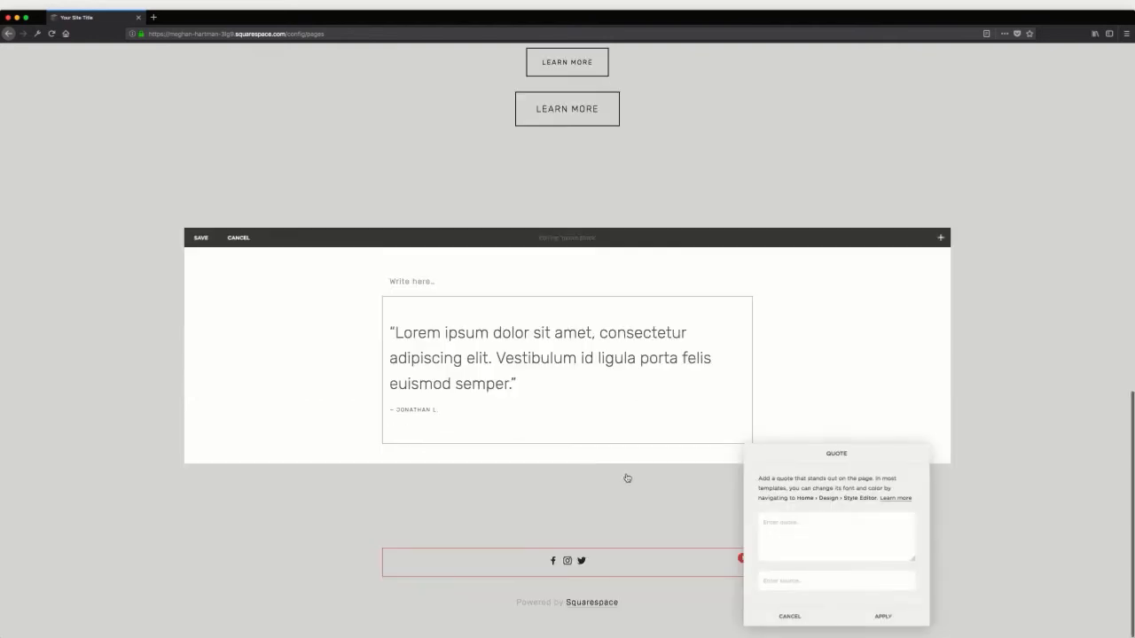
left_click(854, 613)
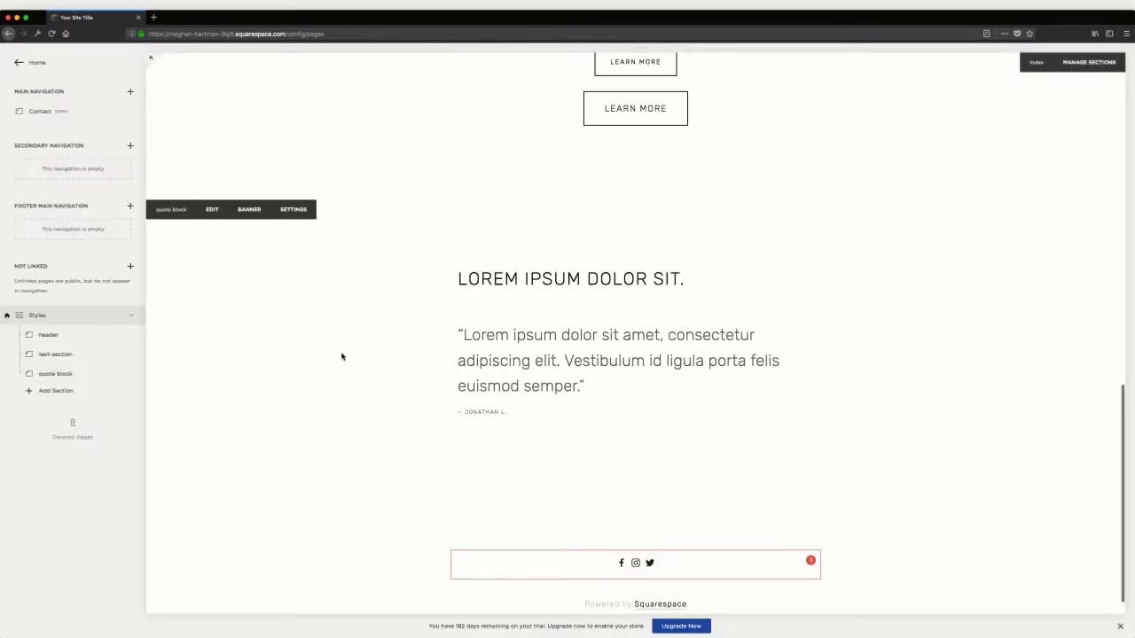
Add a blank content section titled image blocks to the Styles index and open it for editing
left_click(42, 392)
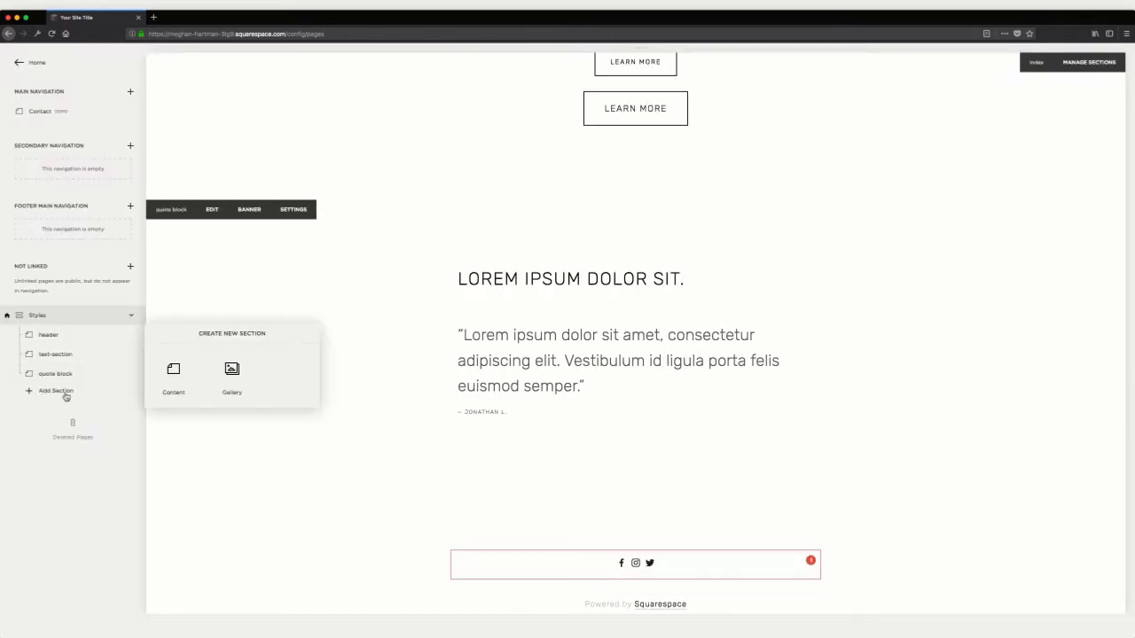
left_click(173, 368)
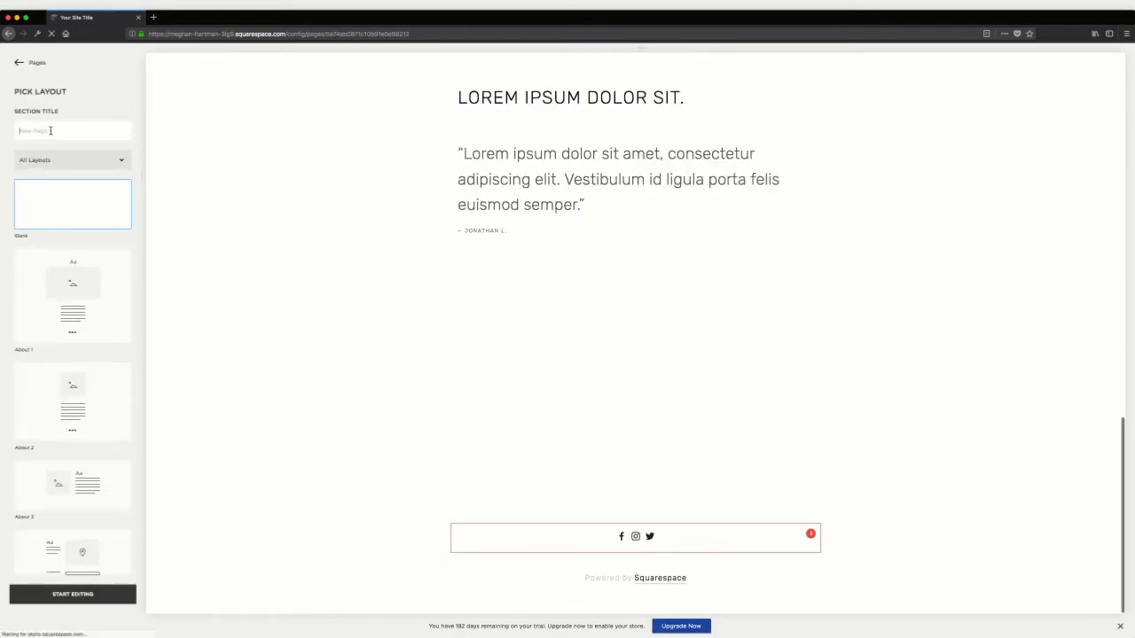
type("Image Blocks")
key("Return")
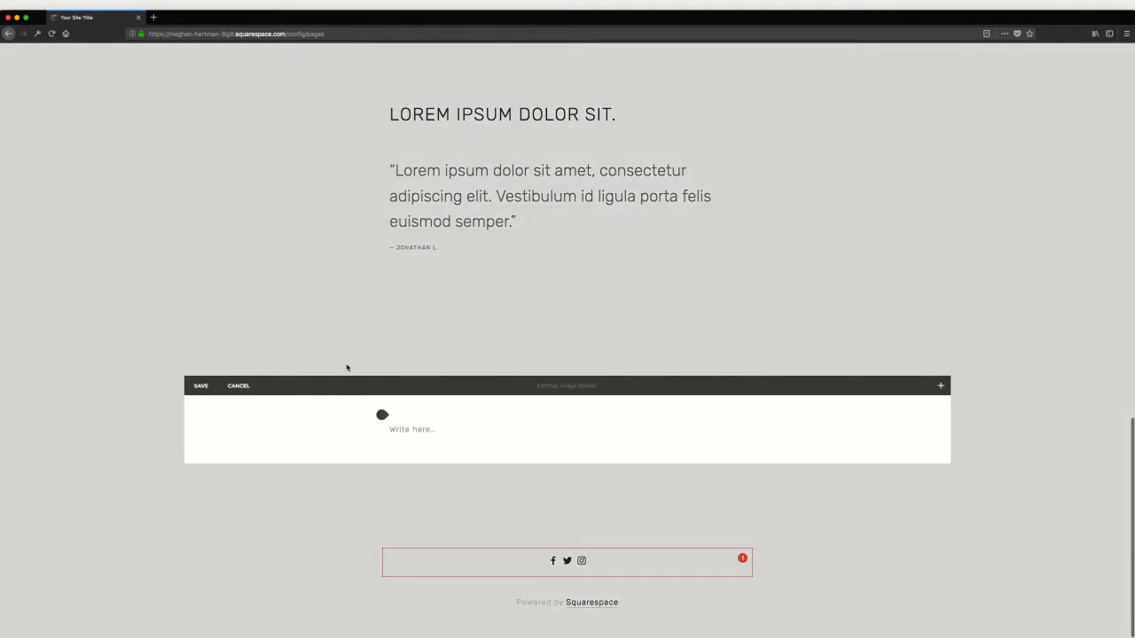
Insert an Image block with the Inline design into the image blocks section and upload bg-fill-primary.png to it
left_click(382, 415)
left_click(517, 337)
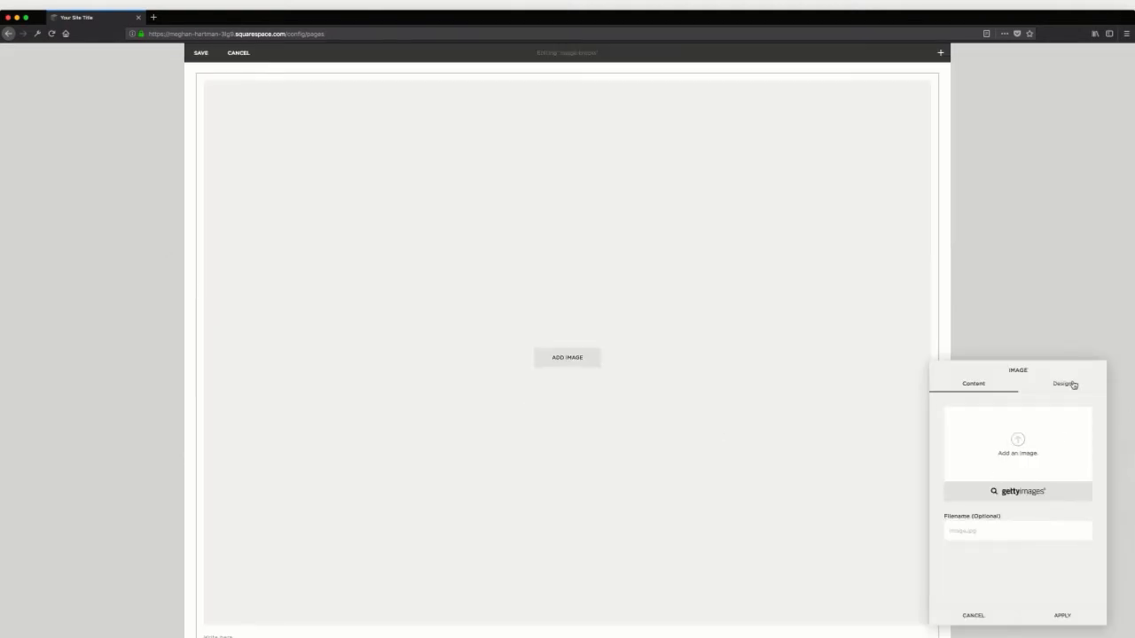
left_click(1062, 383)
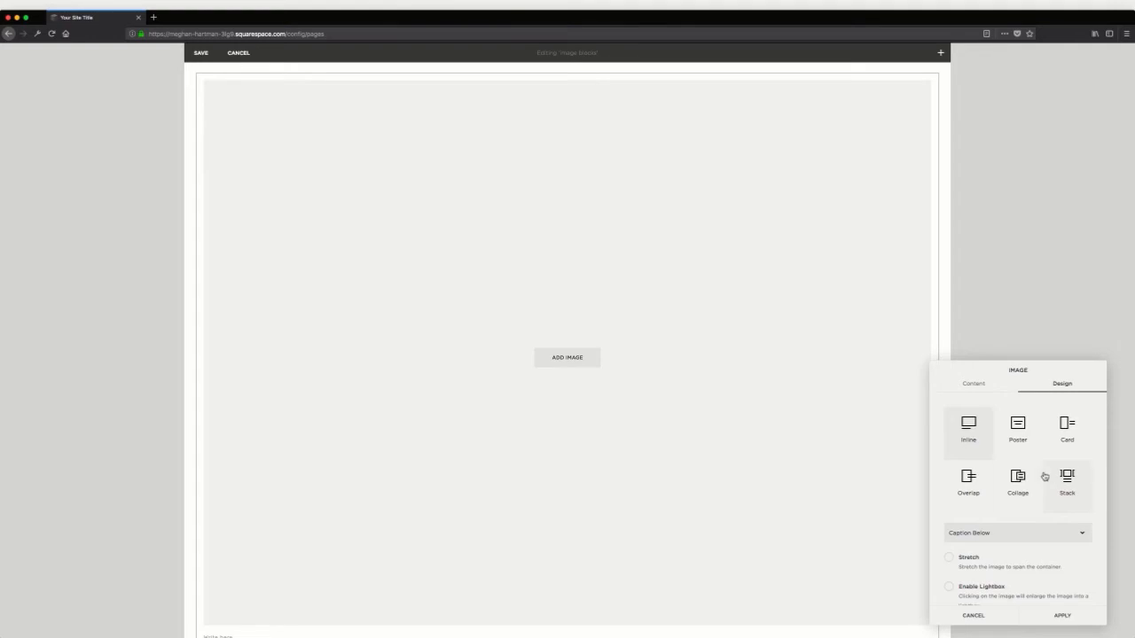
left_click(969, 389)
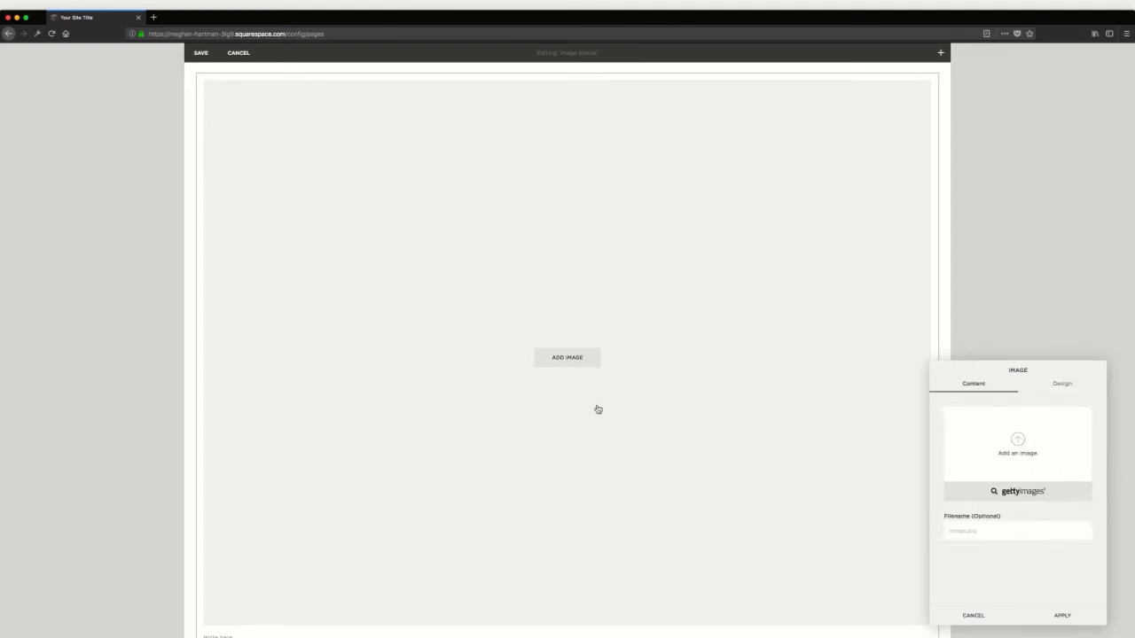
left_click(988, 429)
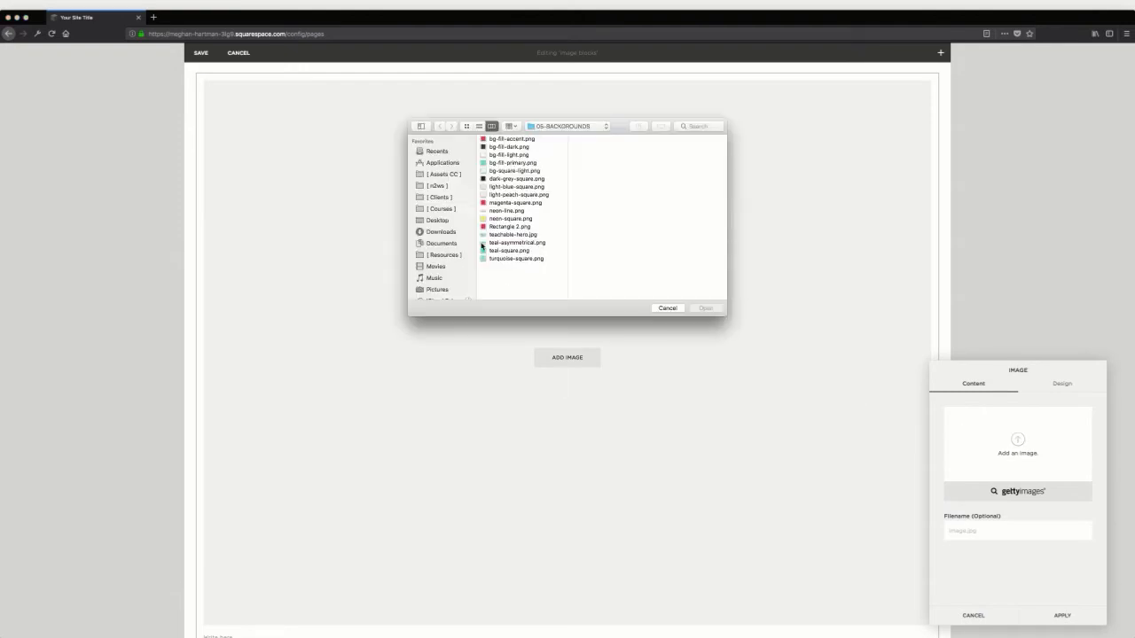
left_click(508, 164)
left_click(713, 310)
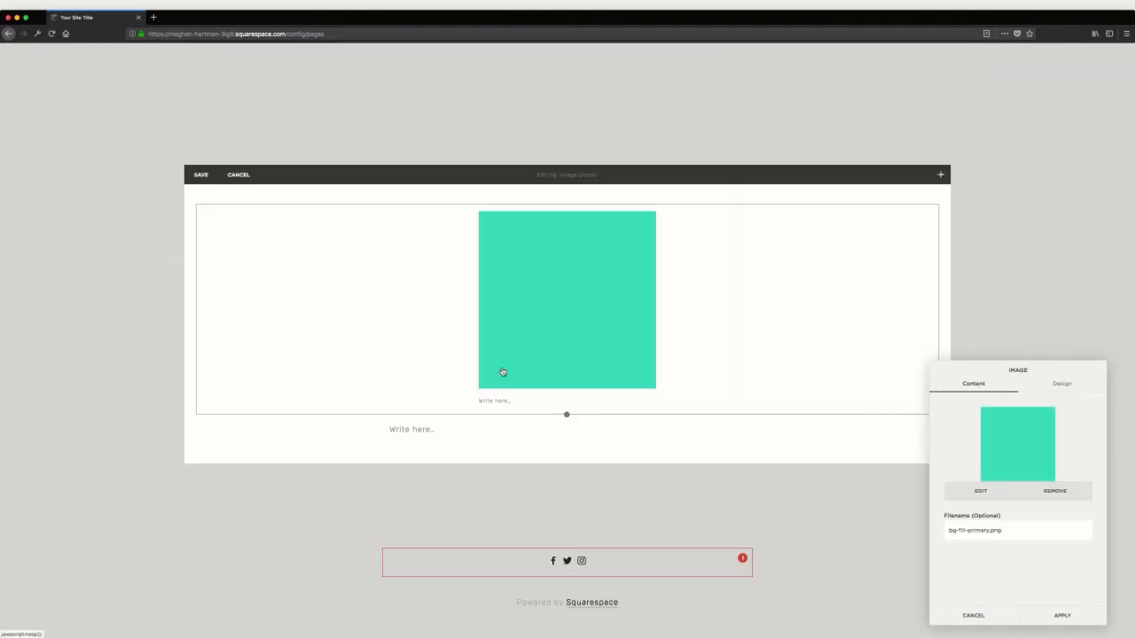
Enter "caption" as the image's caption, set the caption option to Do Not Display Caption and apply the block settings
left_click(502, 404)
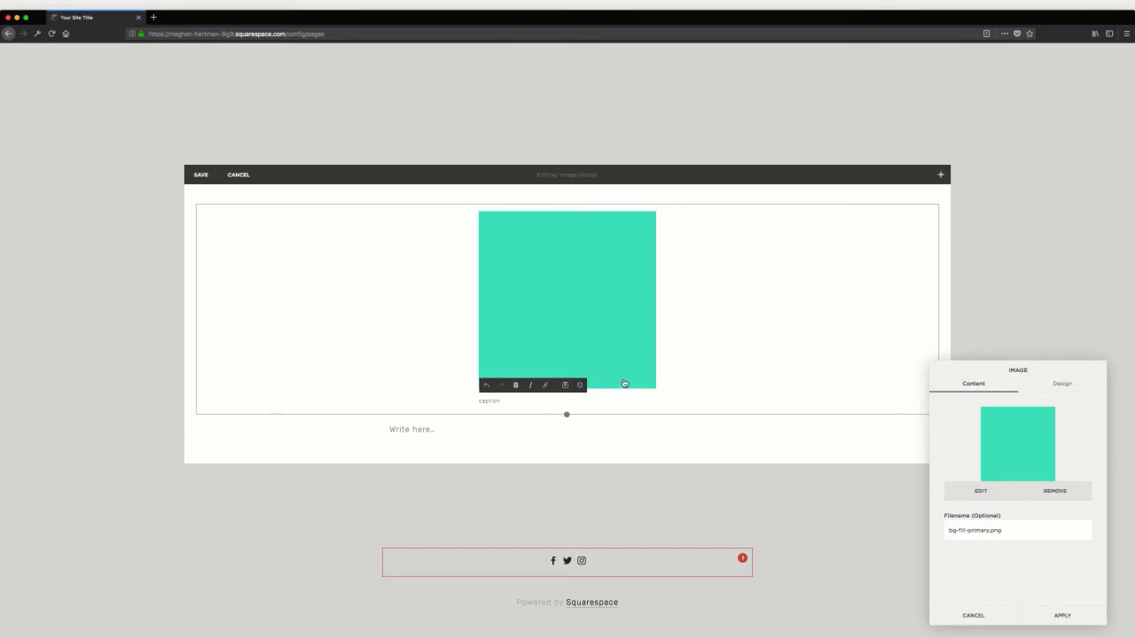
left_click(1079, 390)
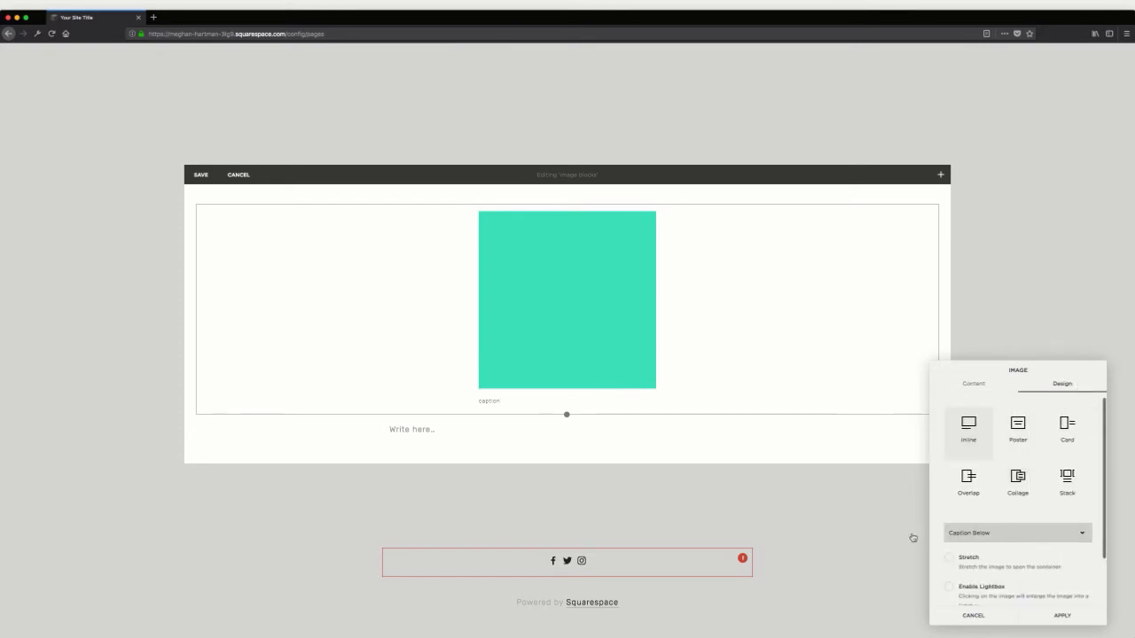
left_click(993, 531)
left_click(994, 522)
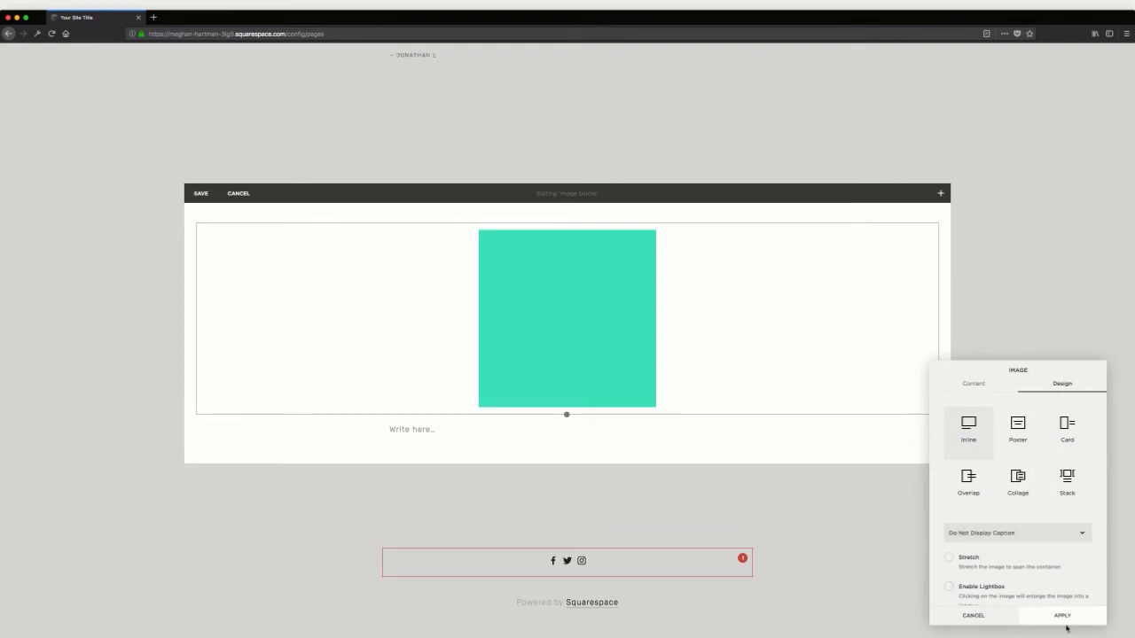
left_click(710, 539)
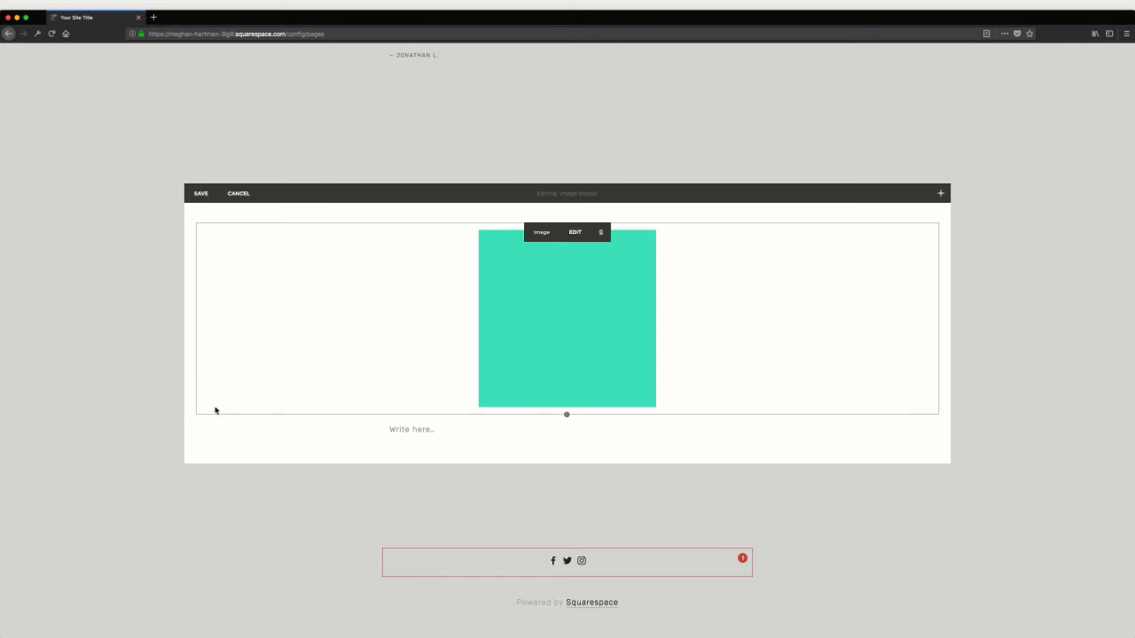
Insert a second Image block below the teal image in the image blocks section and upload magenta-square.png to it
left_click(381, 414)
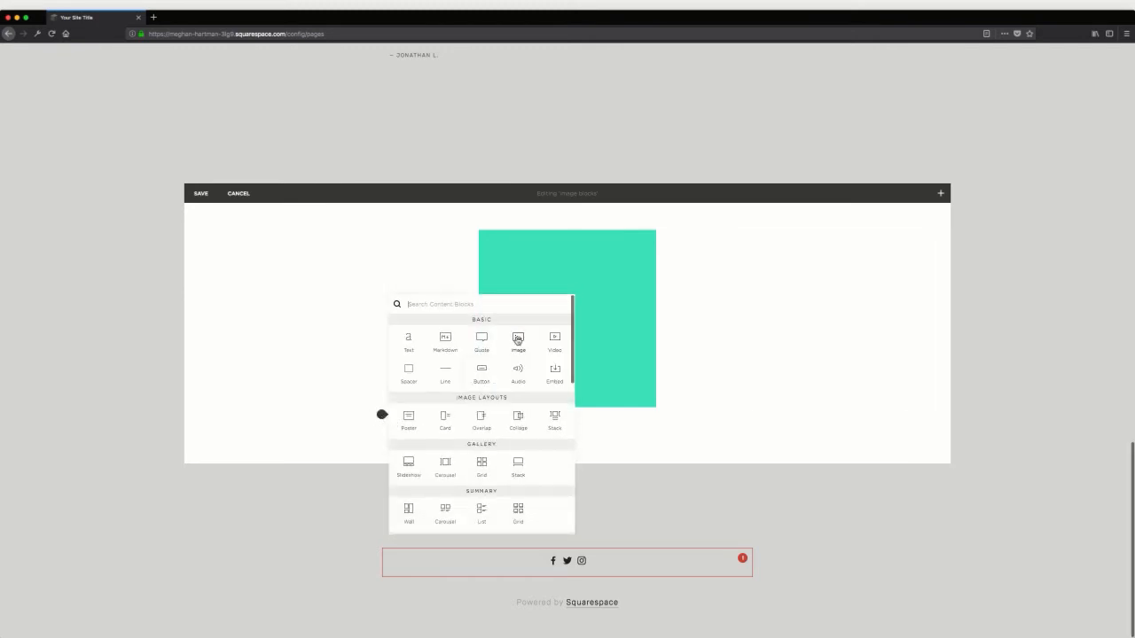
left_click(539, 443)
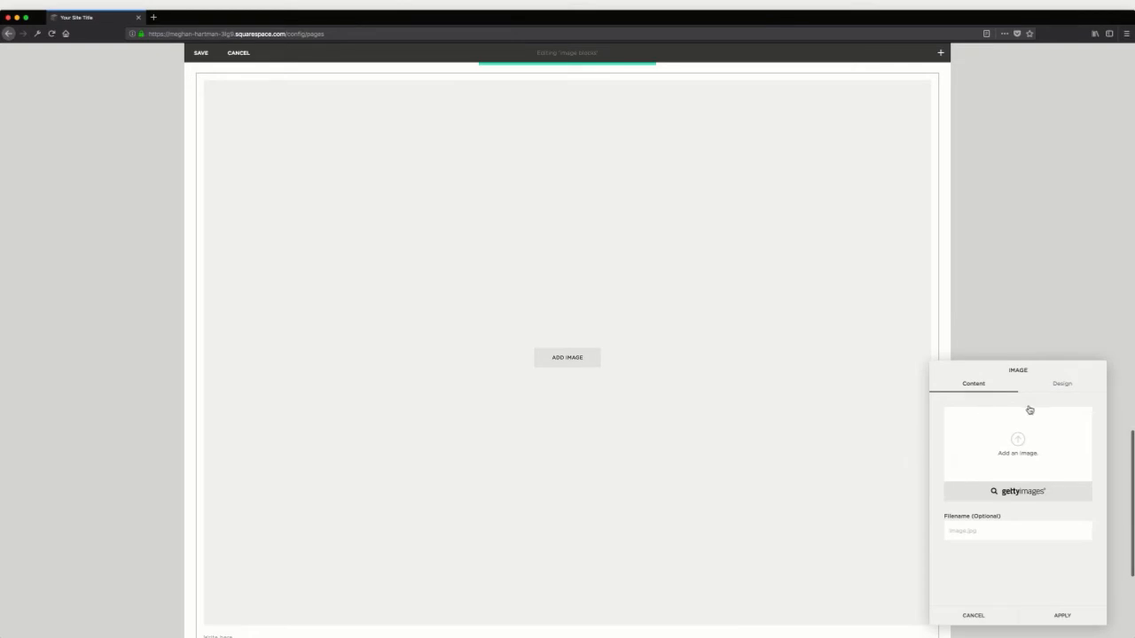
left_click(1016, 428)
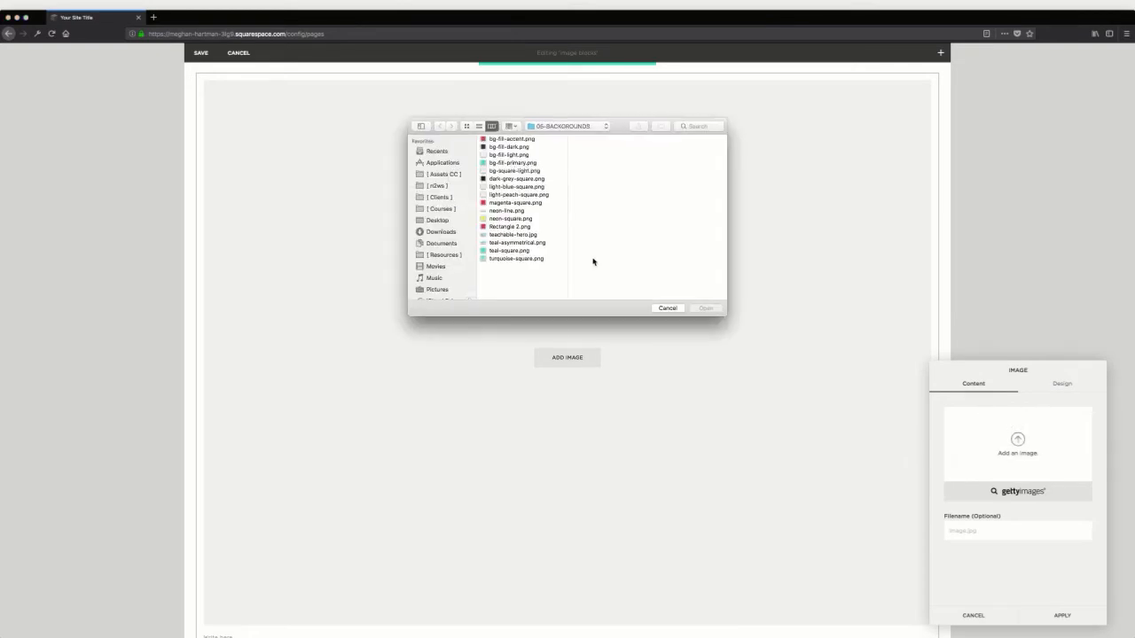
left_click(523, 210)
left_click(499, 202)
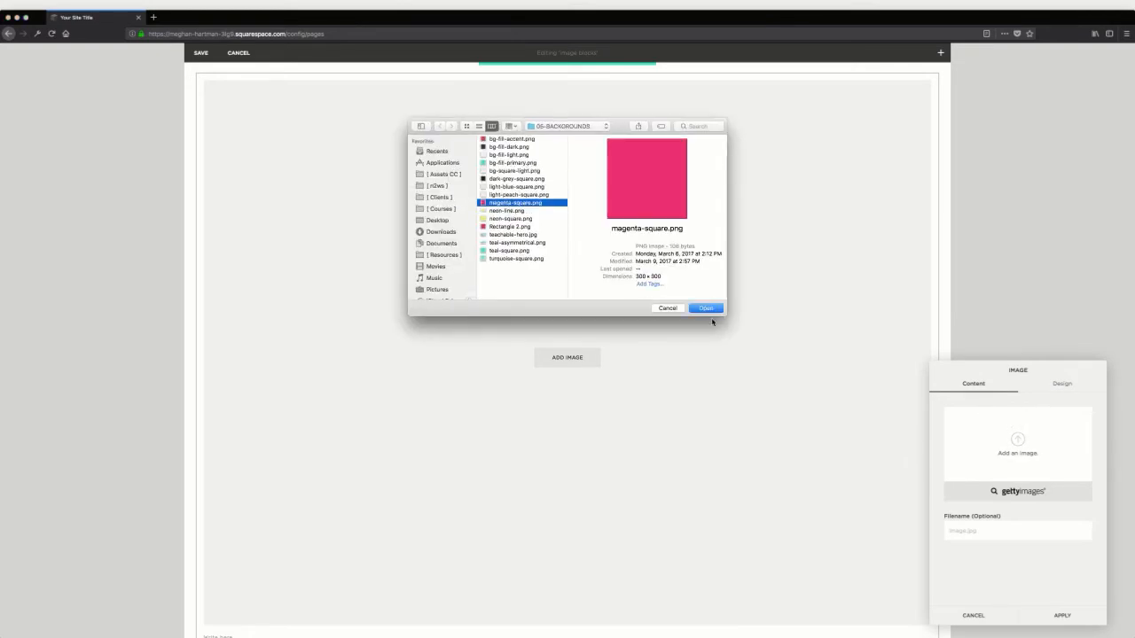
left_click(713, 310)
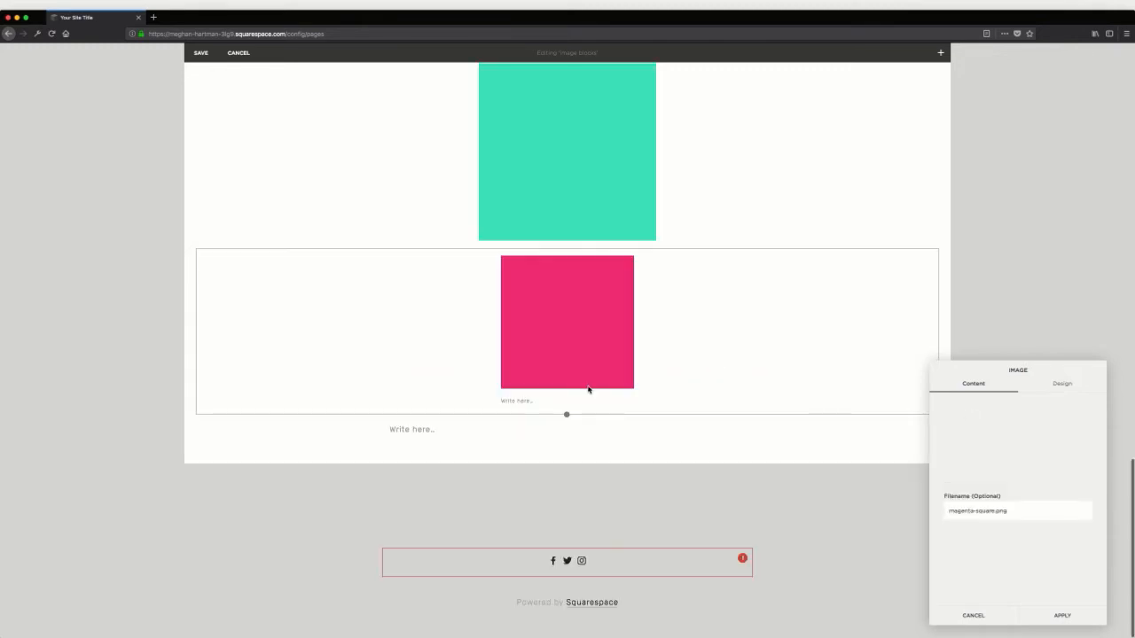
Enter "caption" as the magenta image's caption, try the Caption Overlay option and switch to Do Not Display Caption
left_click(536, 400)
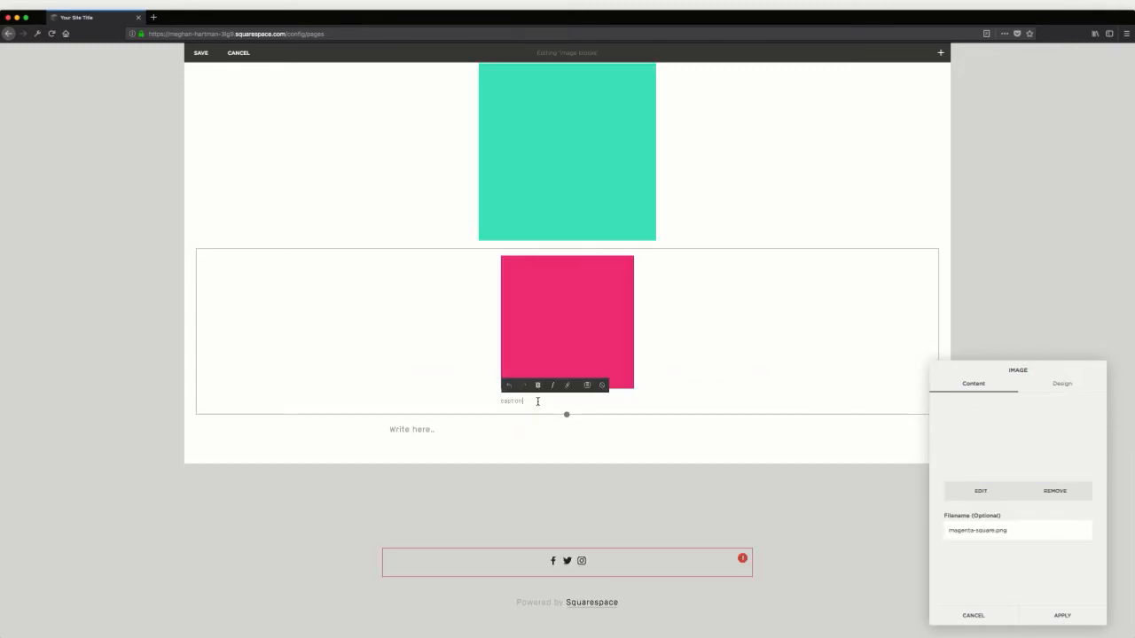
left_click(1059, 383)
left_click(989, 530)
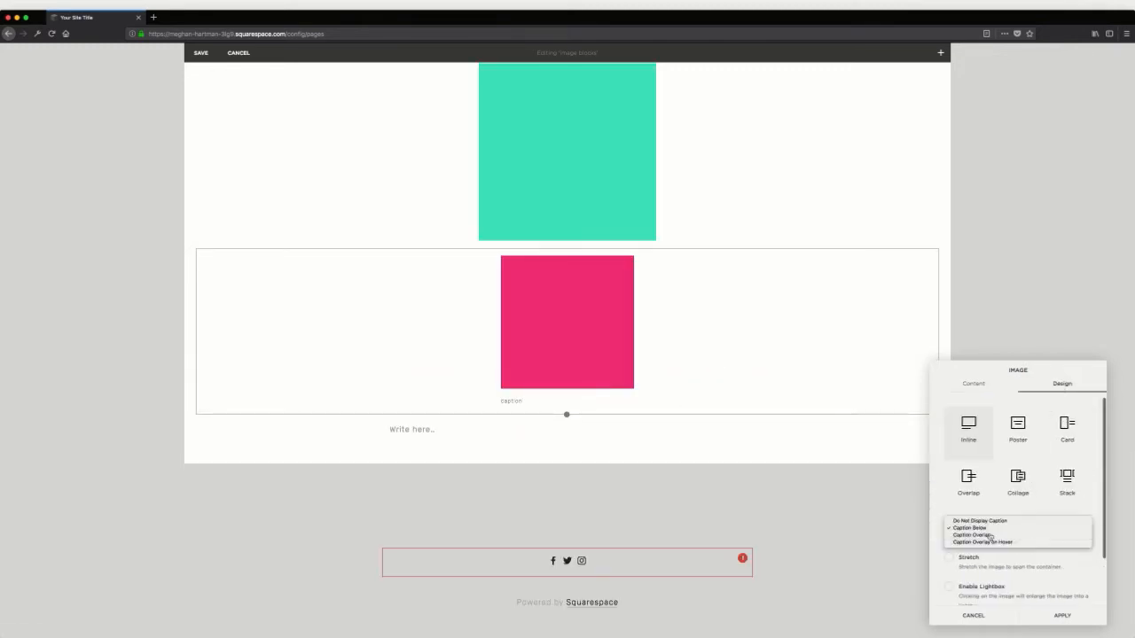
left_click(990, 536)
left_click(991, 532)
left_click(990, 530)
left_click(987, 530)
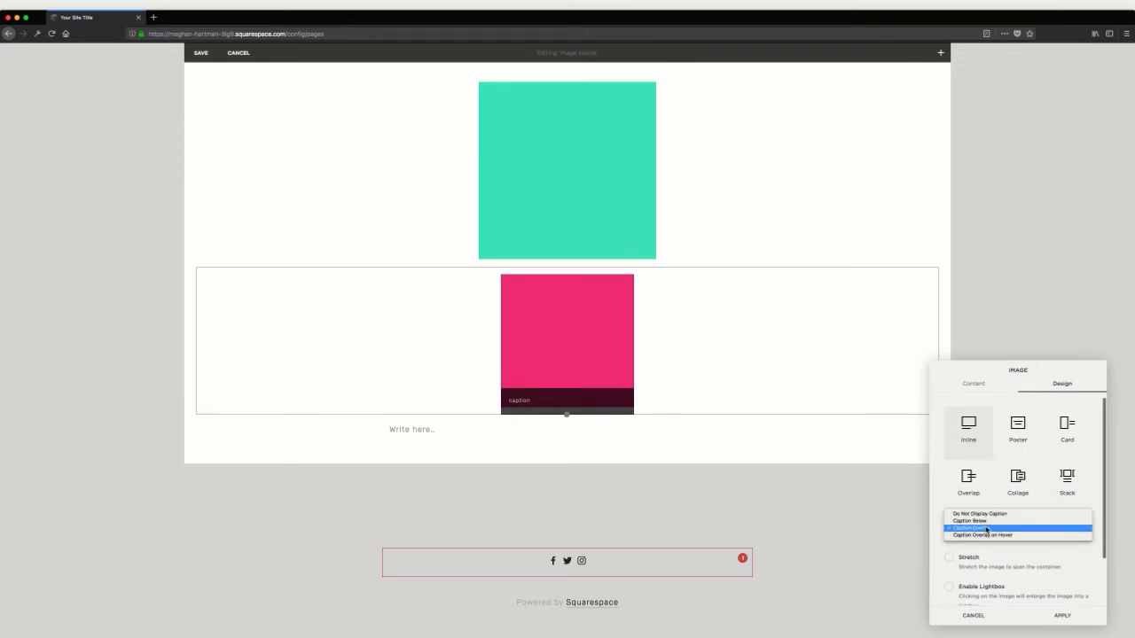
left_click(987, 530)
left_click(992, 529)
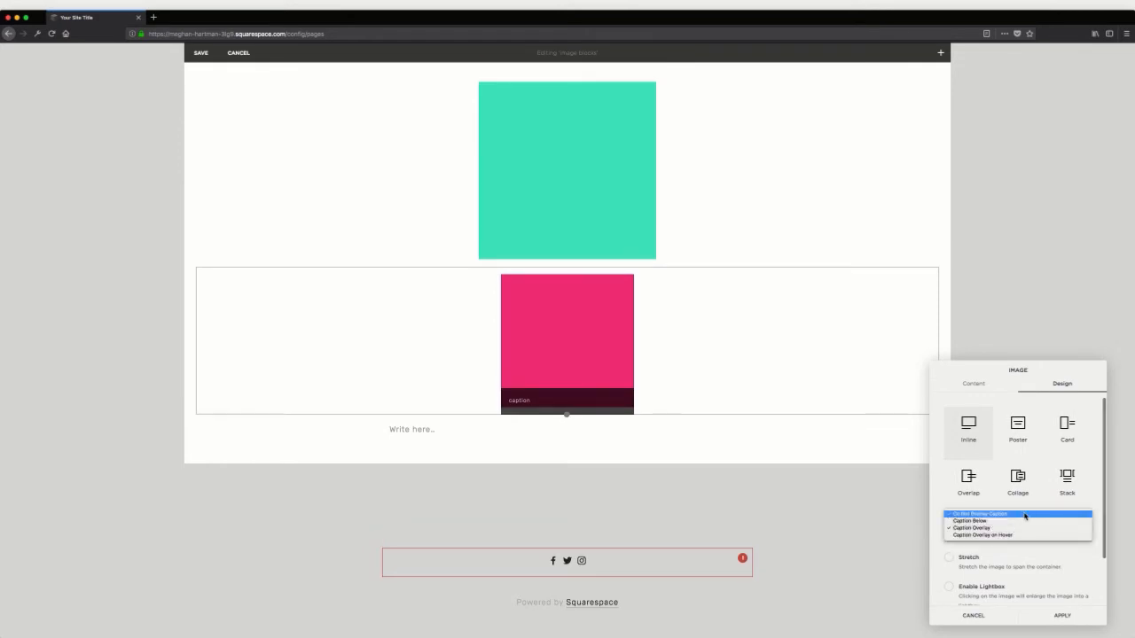
left_click(1025, 514)
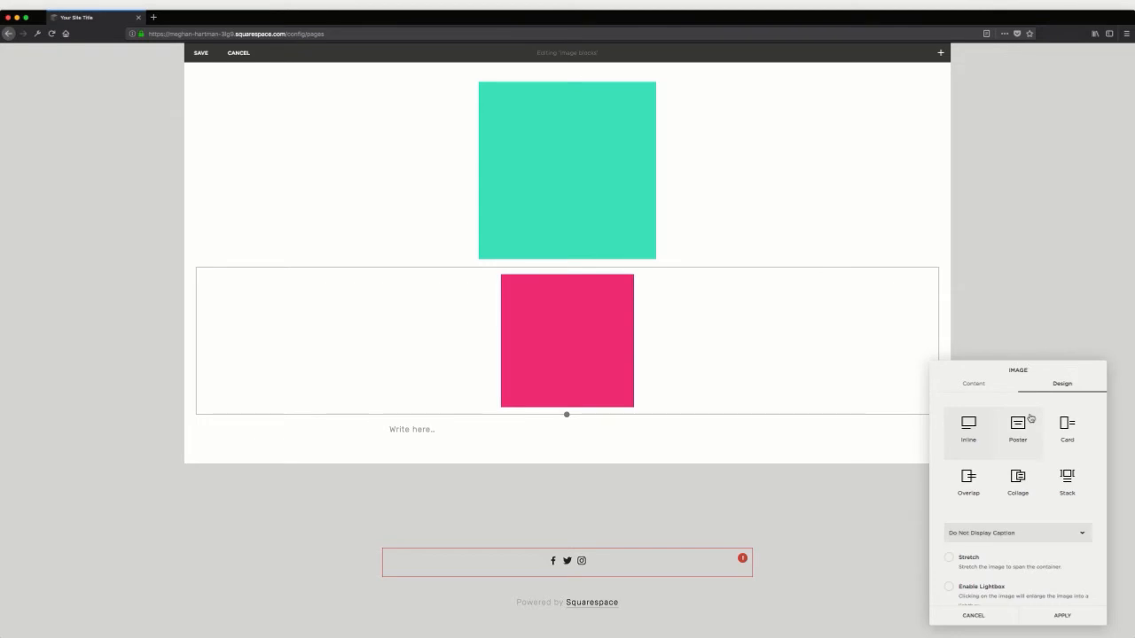
Give the magenta image the Overlap design with the headline "Headline text" and the body "Body text.", and apply the block settings
left_click(969, 478)
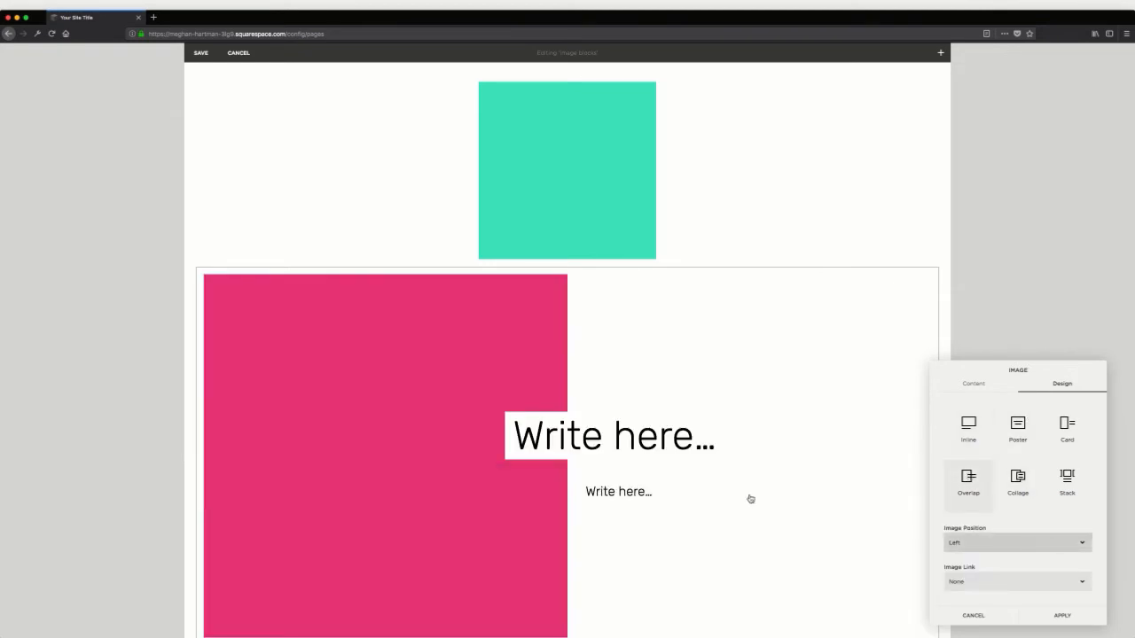
scroll(551, 389, "down", 2)
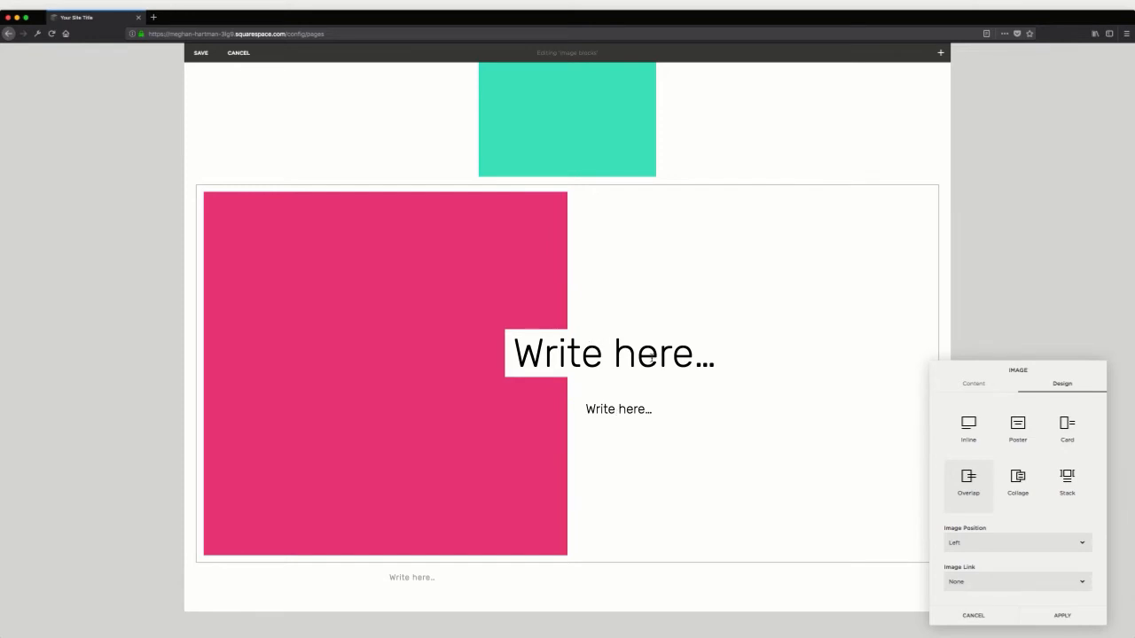
left_click(615, 356)
type("Headline text")
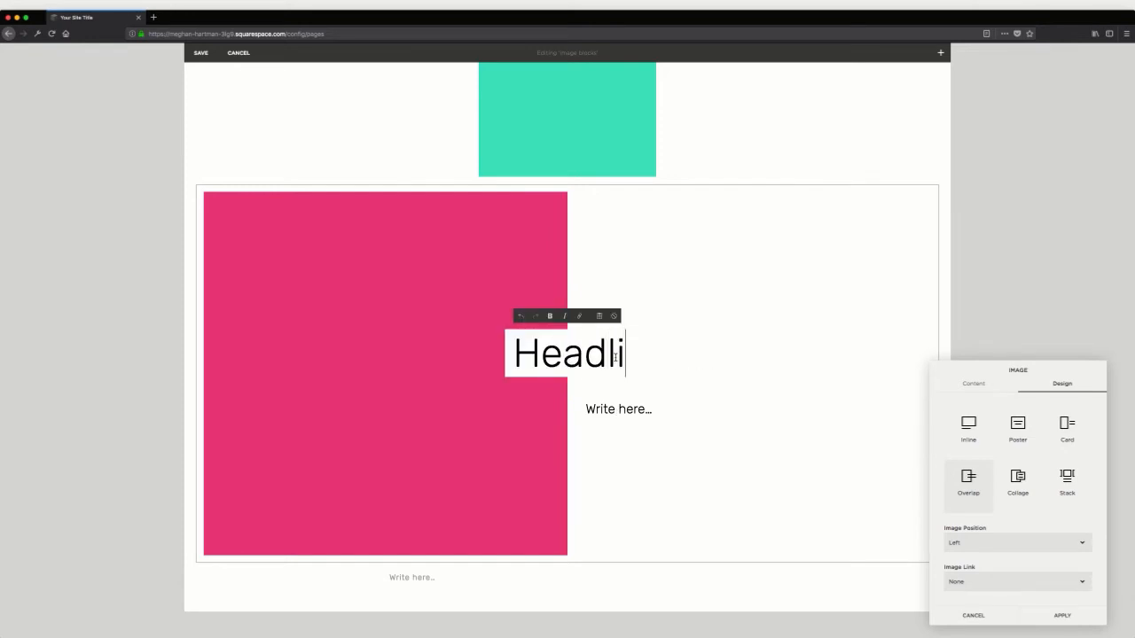
key("Return")
type("Body text.")
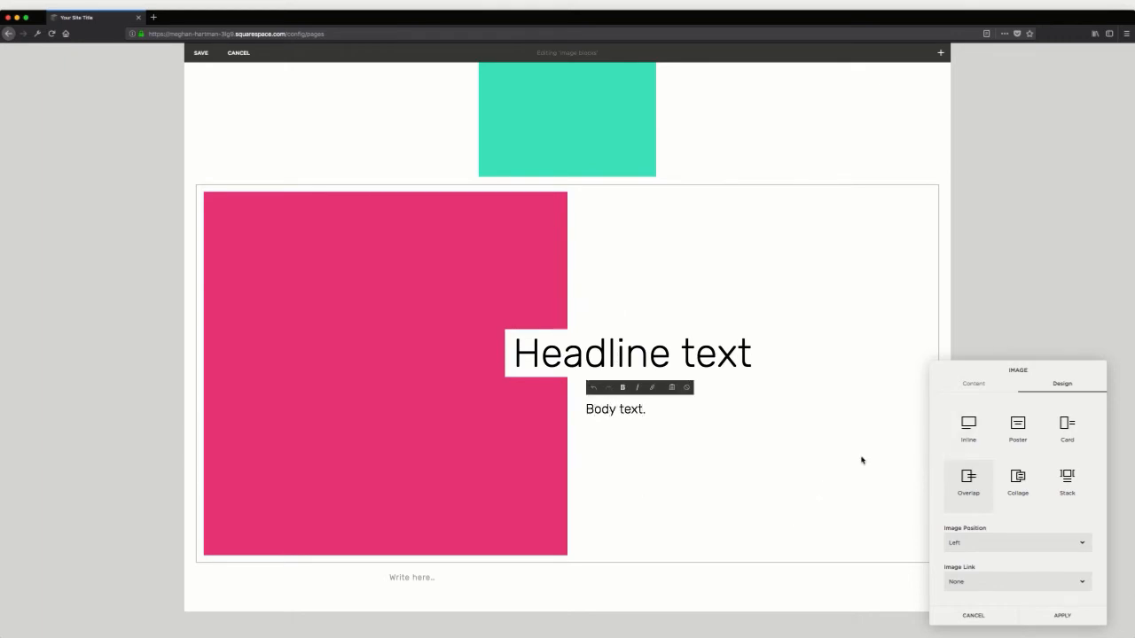
scroll(862, 463, "down", 1)
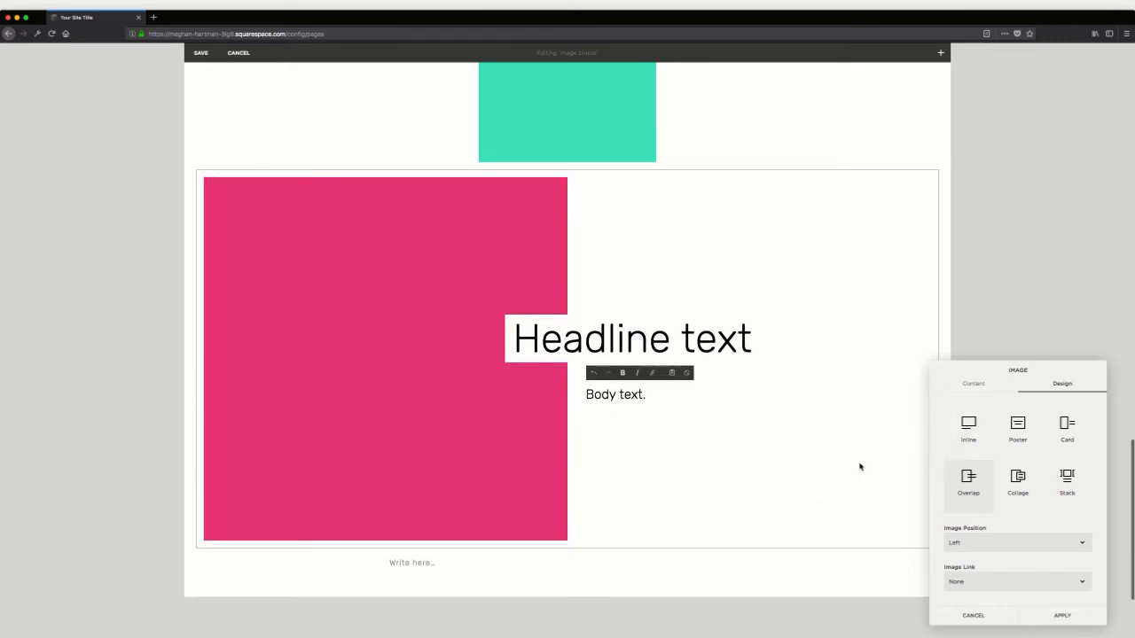
left_click(1041, 613)
Insert a third Image block below the magenta image and upload neon-square.png to it
left_click(382, 547)
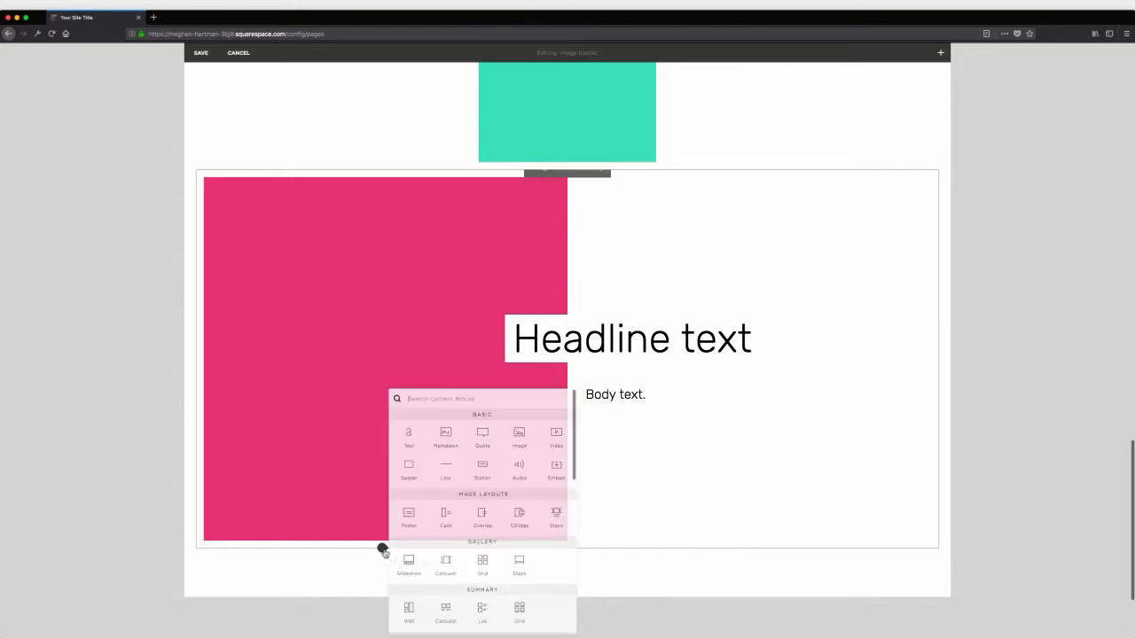
left_click(518, 437)
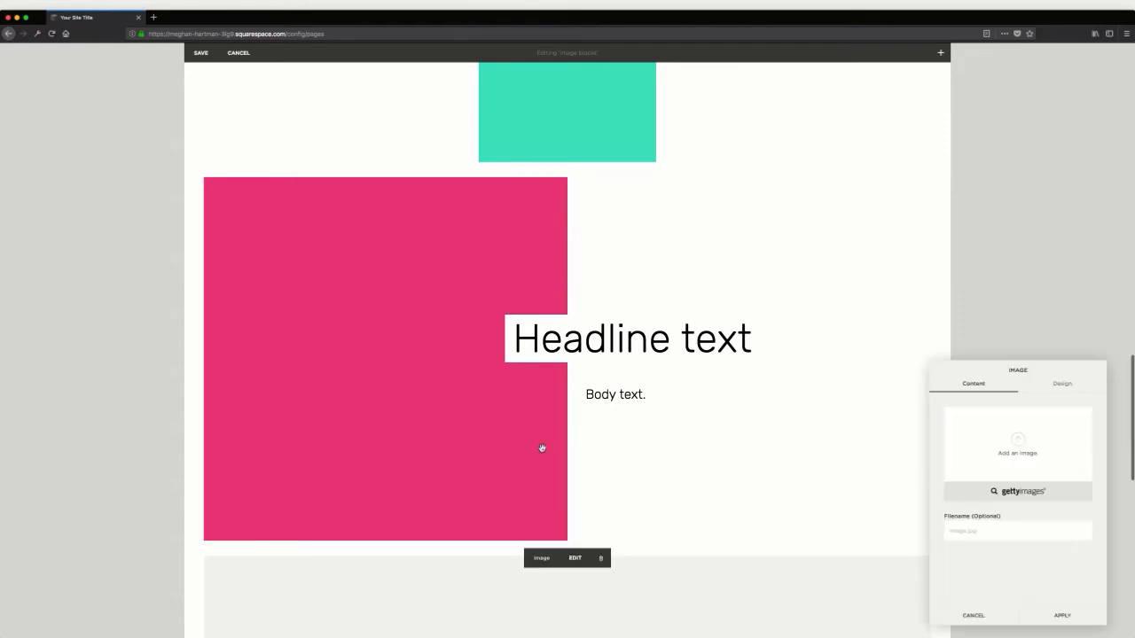
left_click(1019, 439)
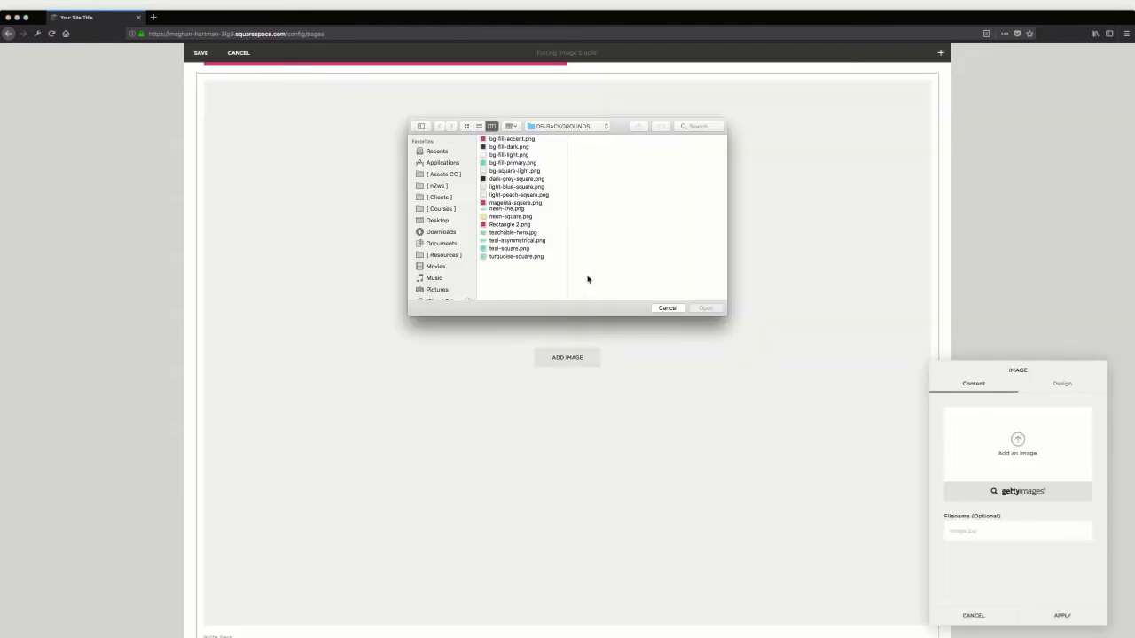
left_click(514, 218)
left_click(706, 308)
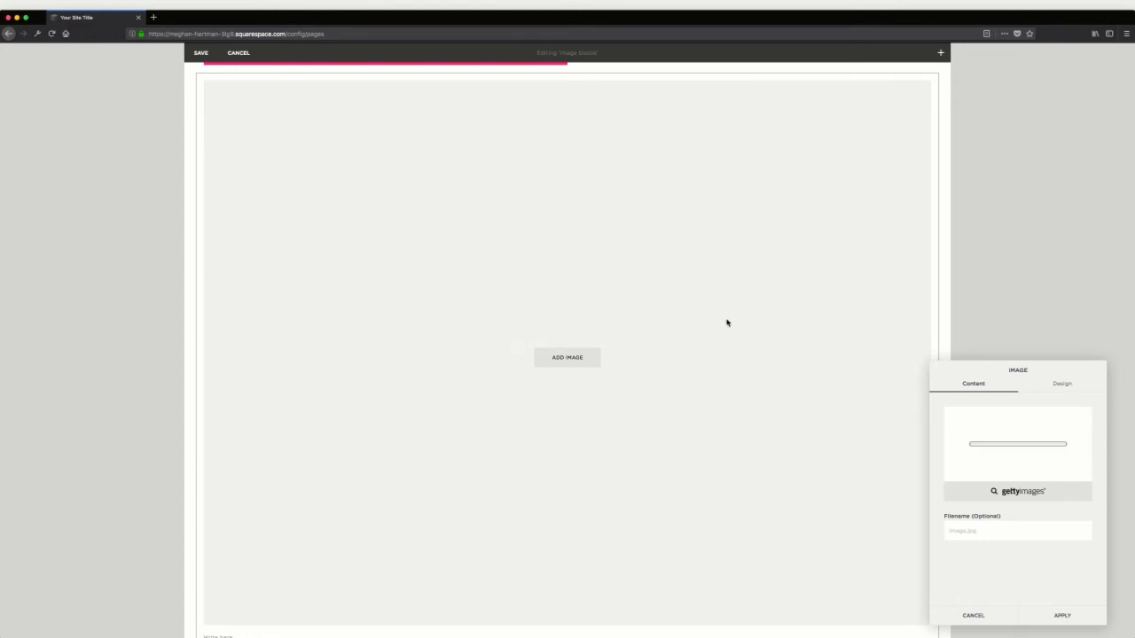
Give the neon square image the Collage design with the headline "Headline text" and the body "Body text."
left_click(1066, 384)
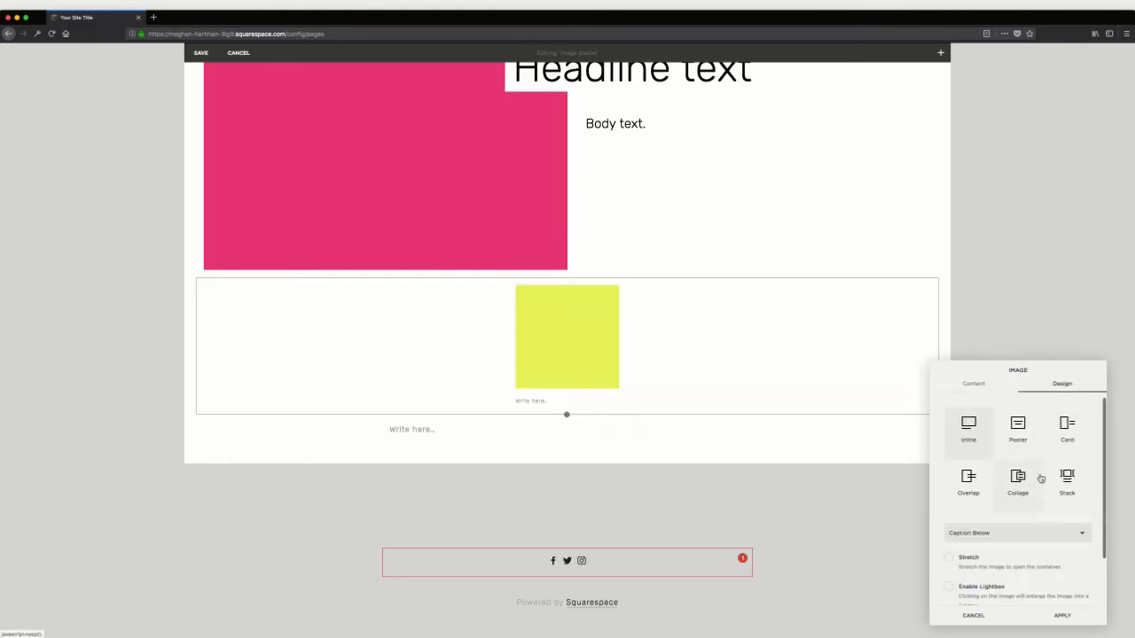
left_click(1019, 482)
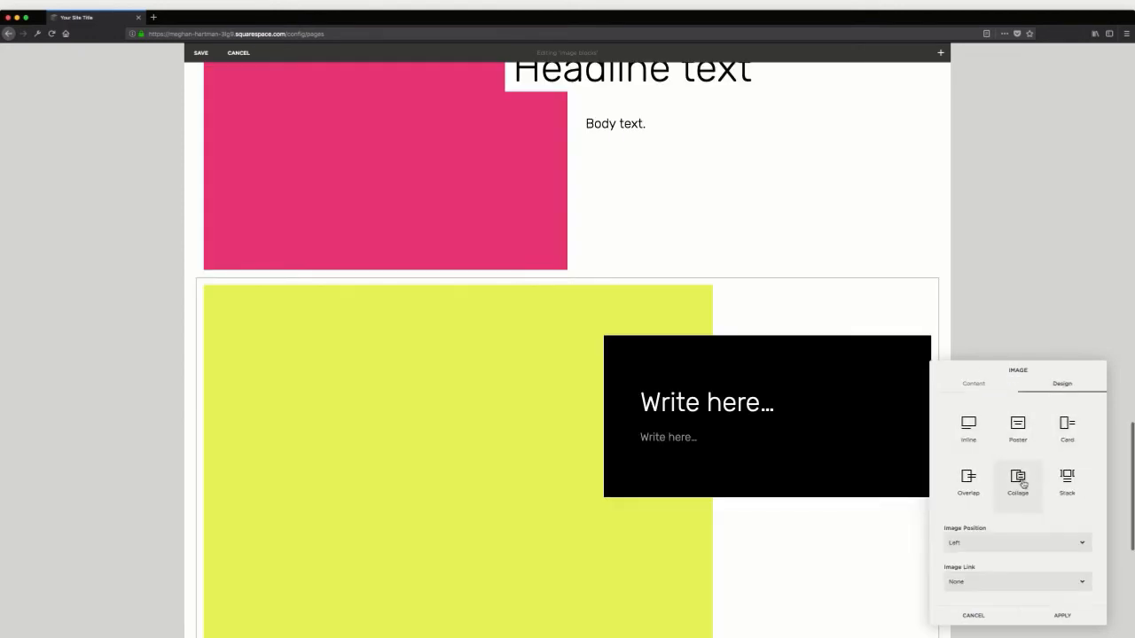
left_click(643, 395)
type("Headline text")
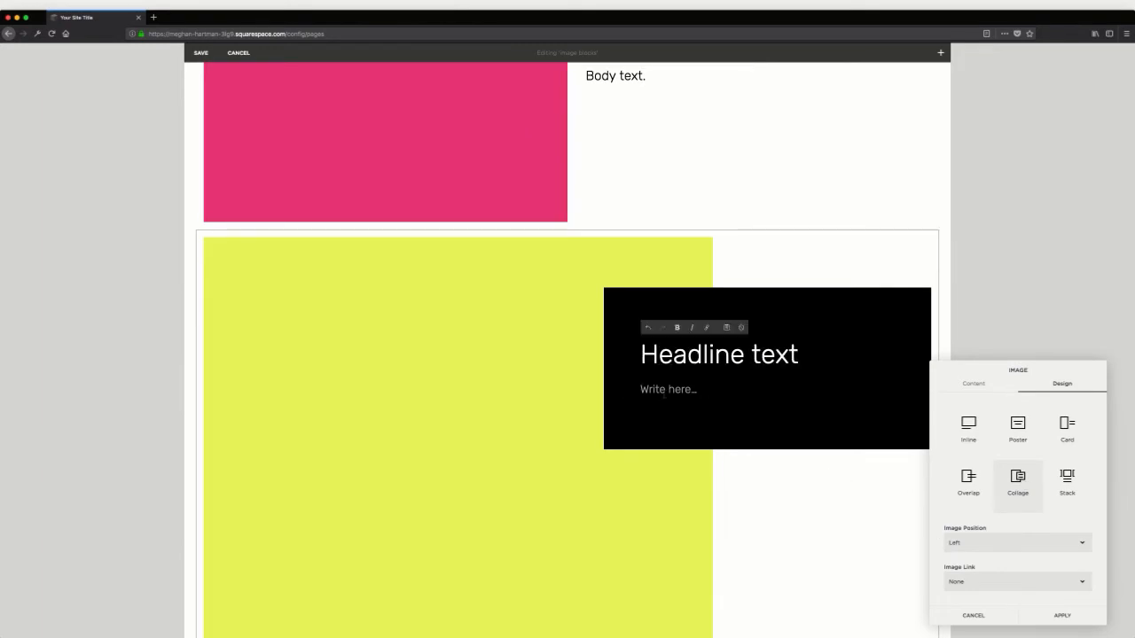
left_click(663, 395)
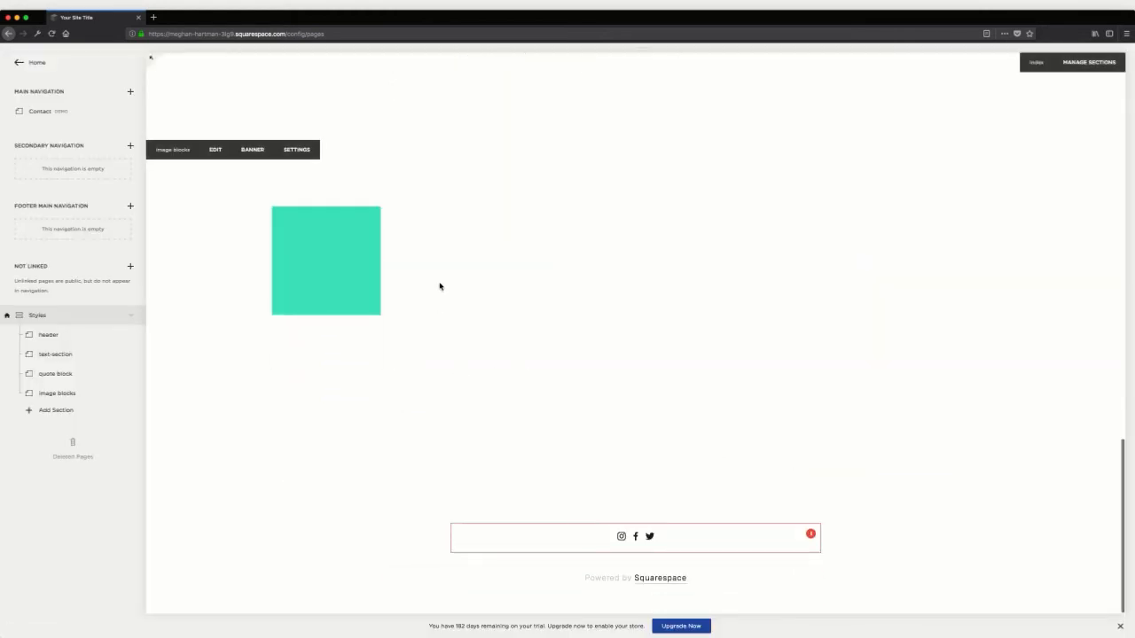
Add a blank content section titled form block to the Styles index and open it for editing
scroll(438, 286, "down", 1)
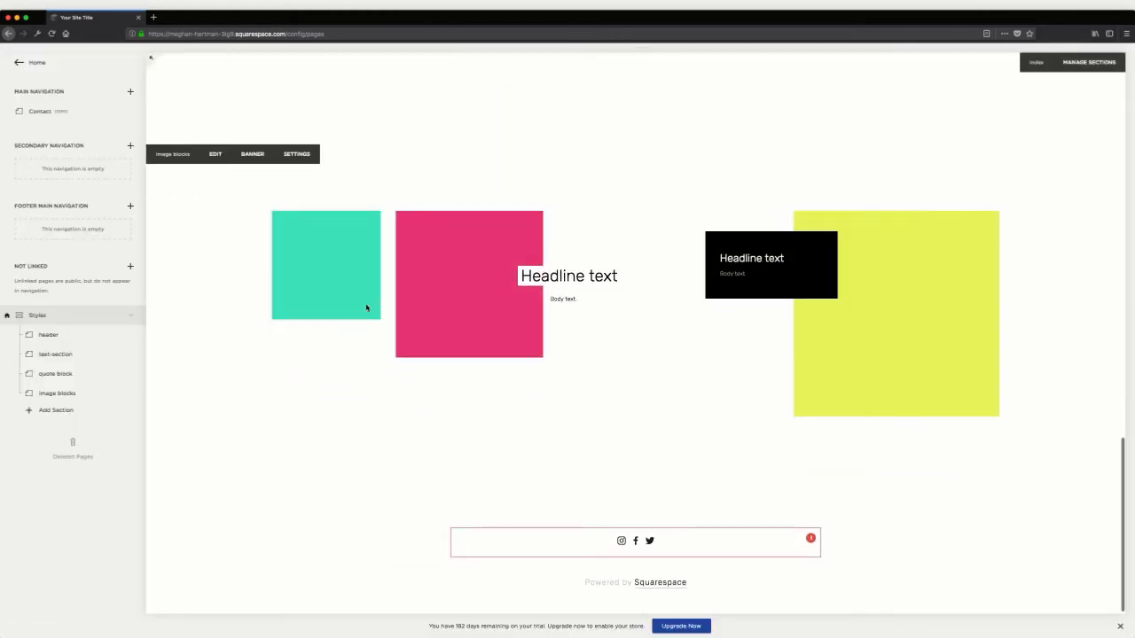
left_click(57, 411)
left_click(173, 388)
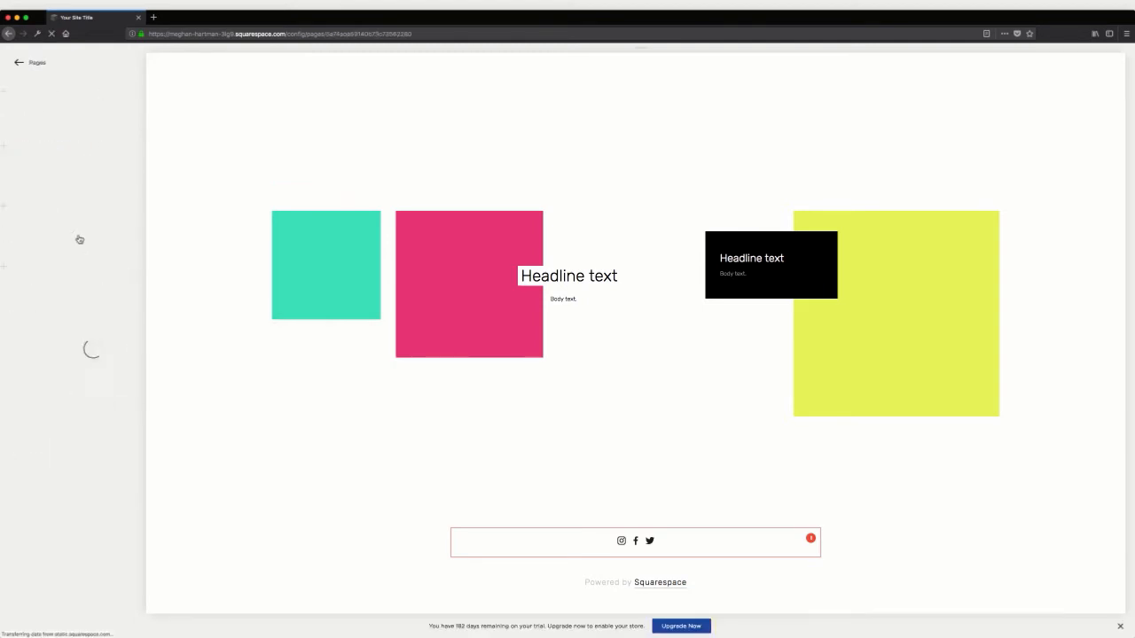
left_click(56, 131)
type("form bl")
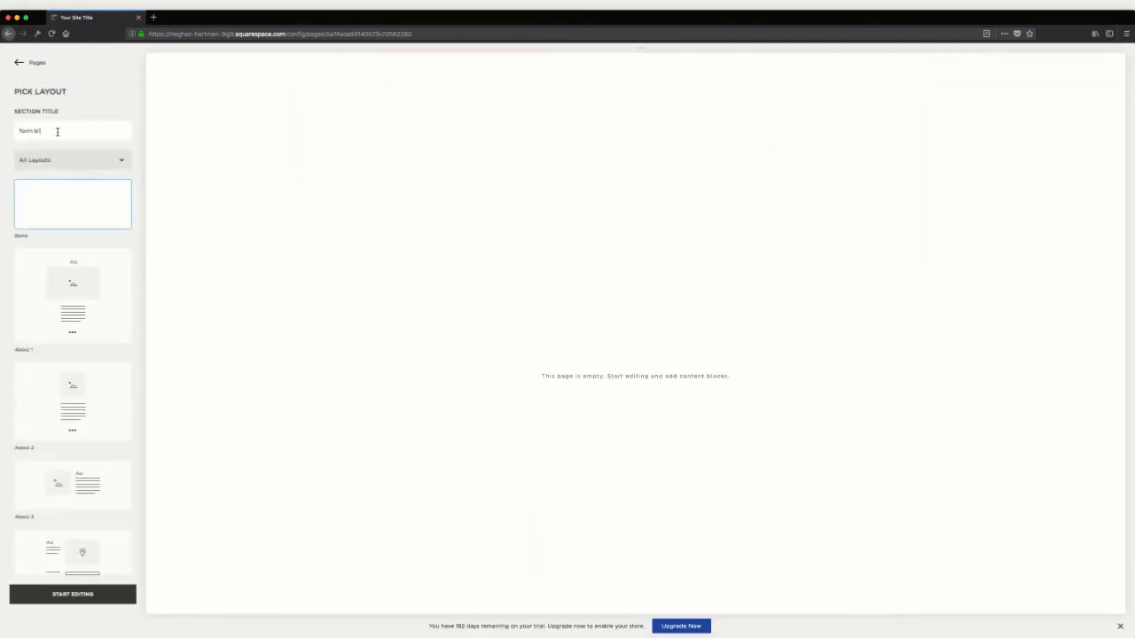
left_click(73, 594)
Insert a Form block into the form block section and apply its default name and fields
left_click(383, 415)
scroll(512, 375, "down", 3)
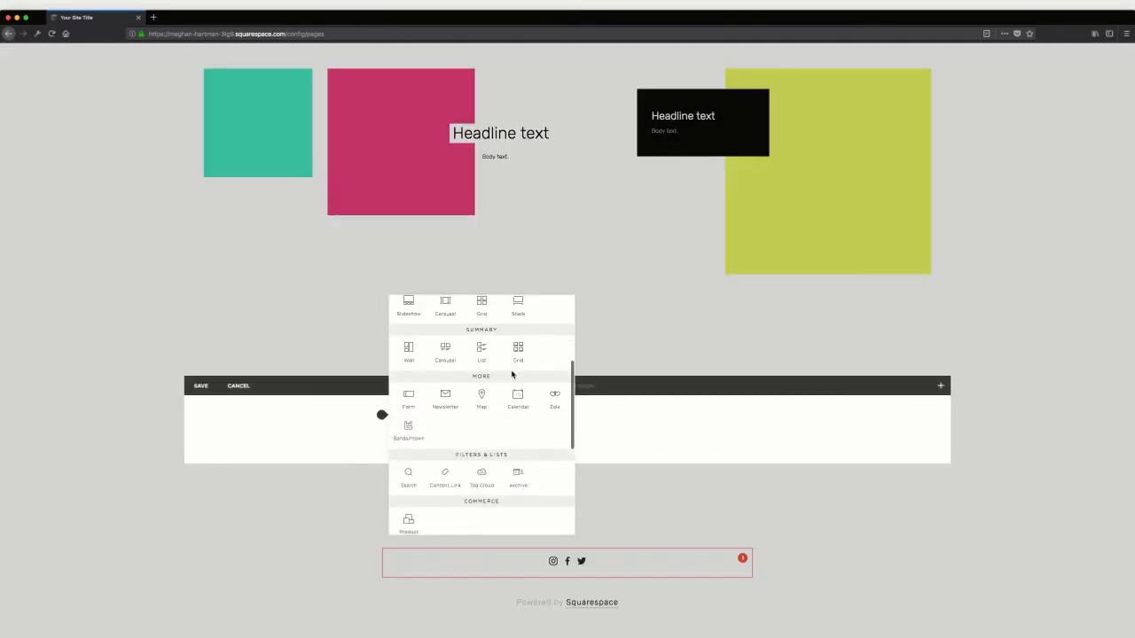
scroll(512, 375, "up", 5)
left_click(441, 304)
type("form")
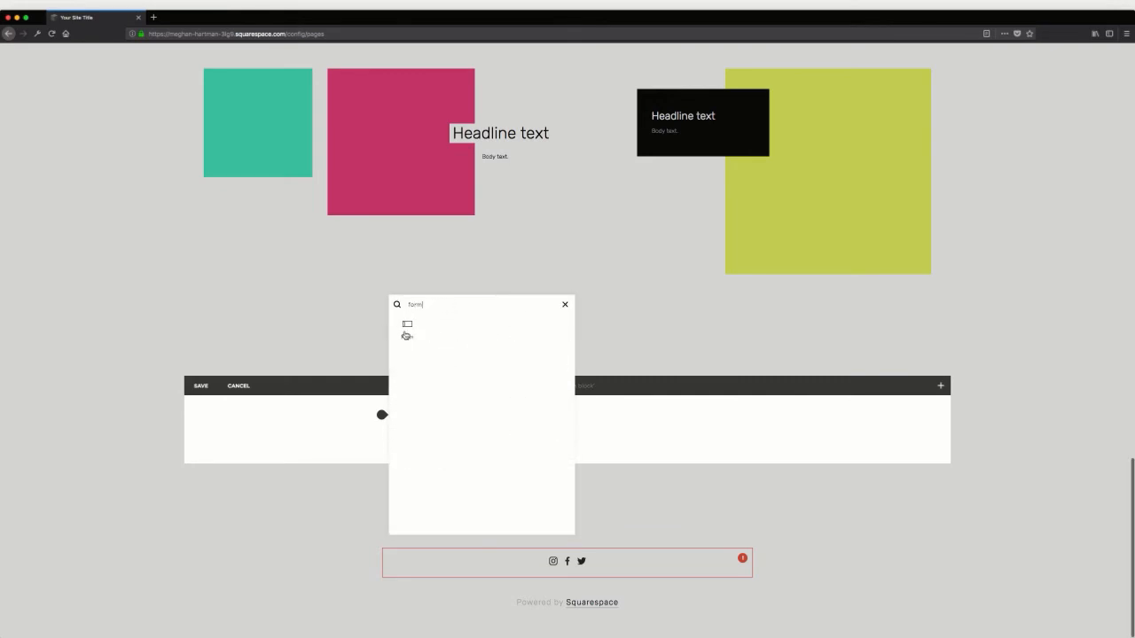
left_click(409, 326)
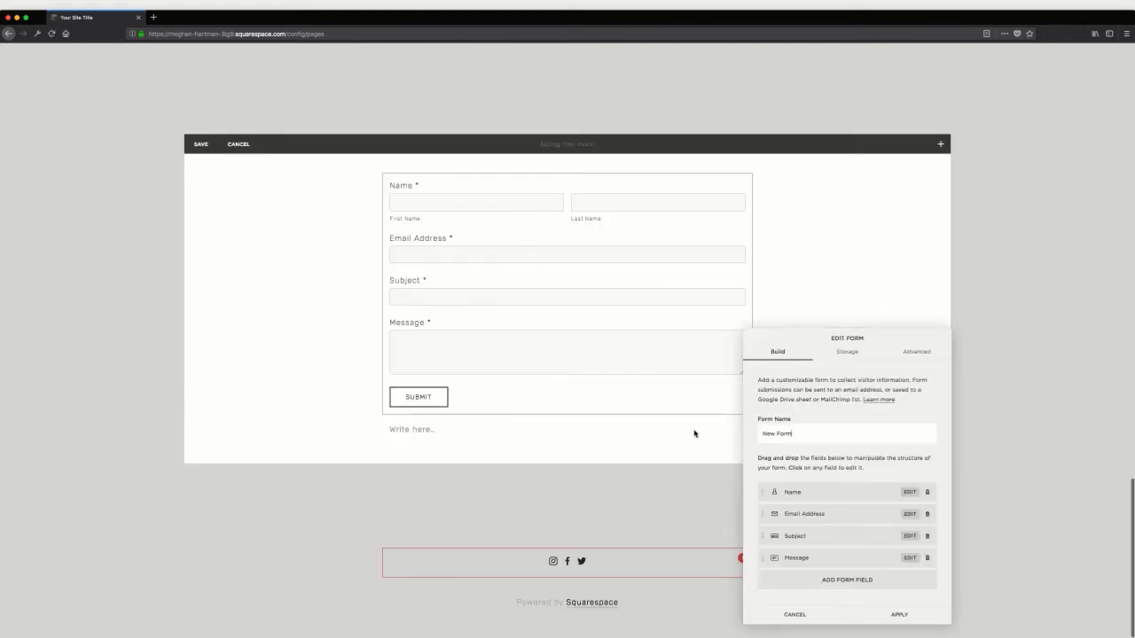
left_click(899, 613)
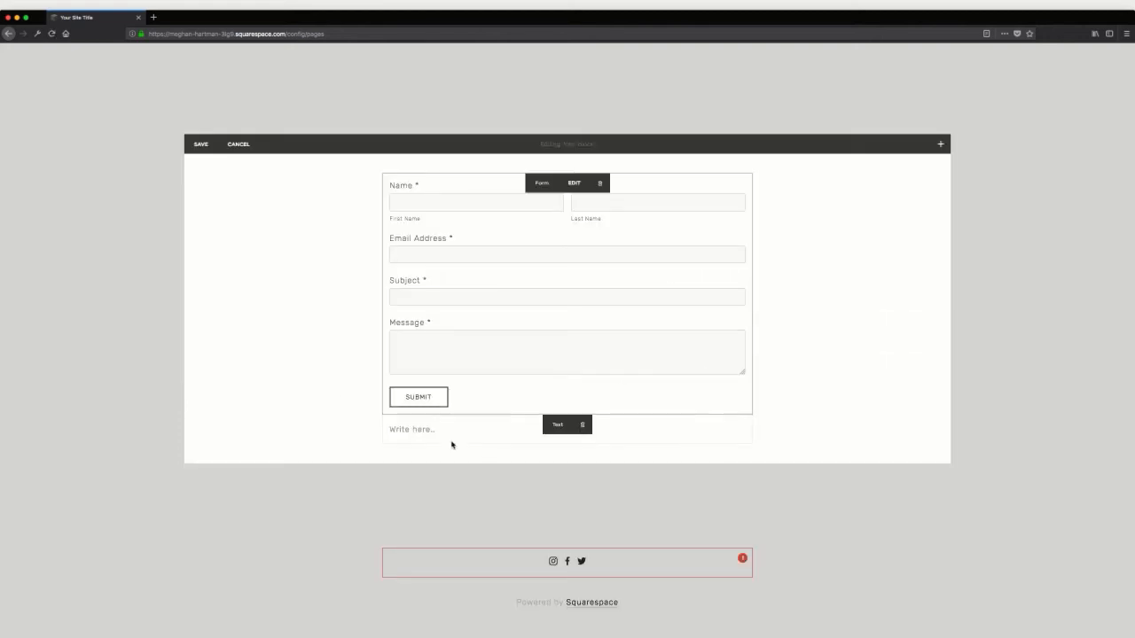
Remove the empty text block below the form and save the form block section
left_click(582, 425)
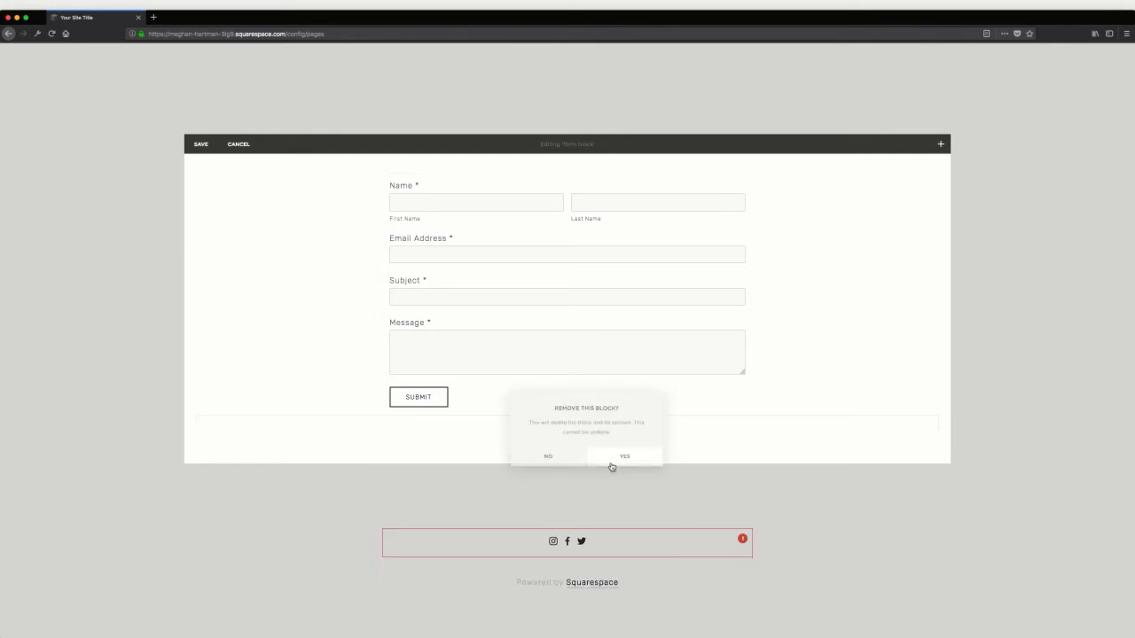
left_click(610, 459)
scroll(208, 151, "up", 1)
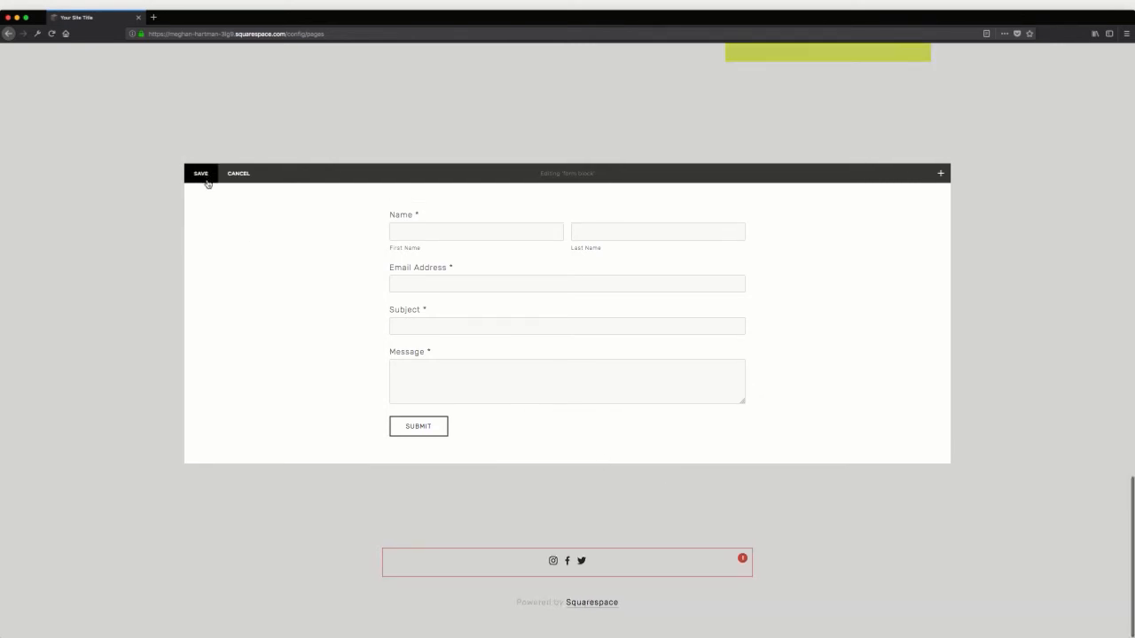
left_click(206, 177)
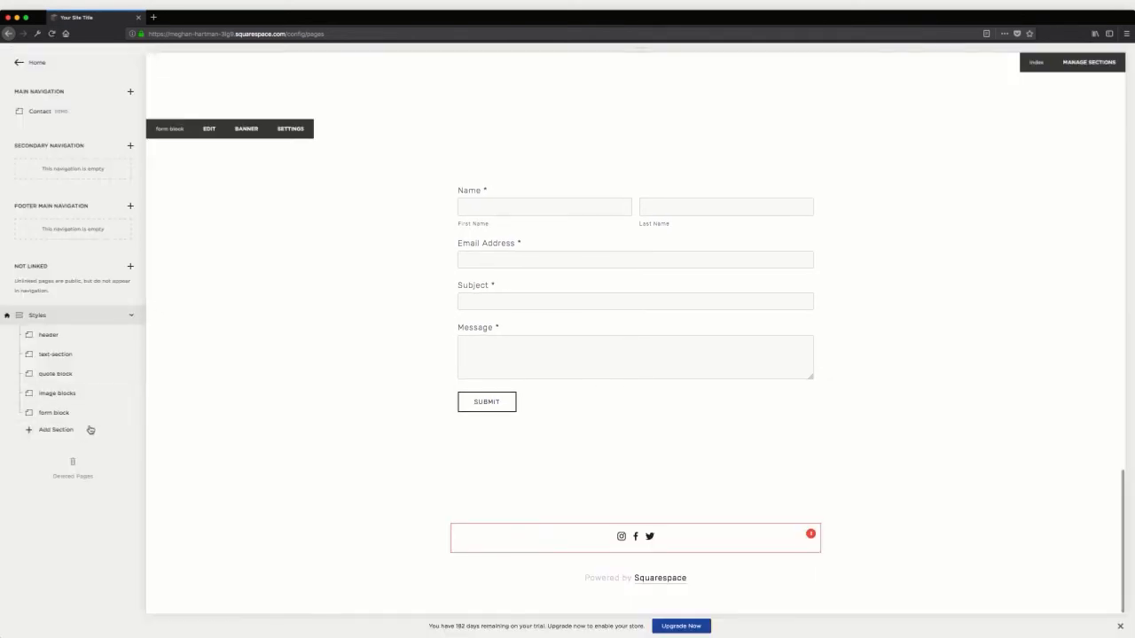
Add a blank content section titled other content to the Styles index and open it for editing
scroll(388, 289, "up", 3)
scroll(389, 289, "down", 3)
left_click(56, 430)
left_click(84, 346)
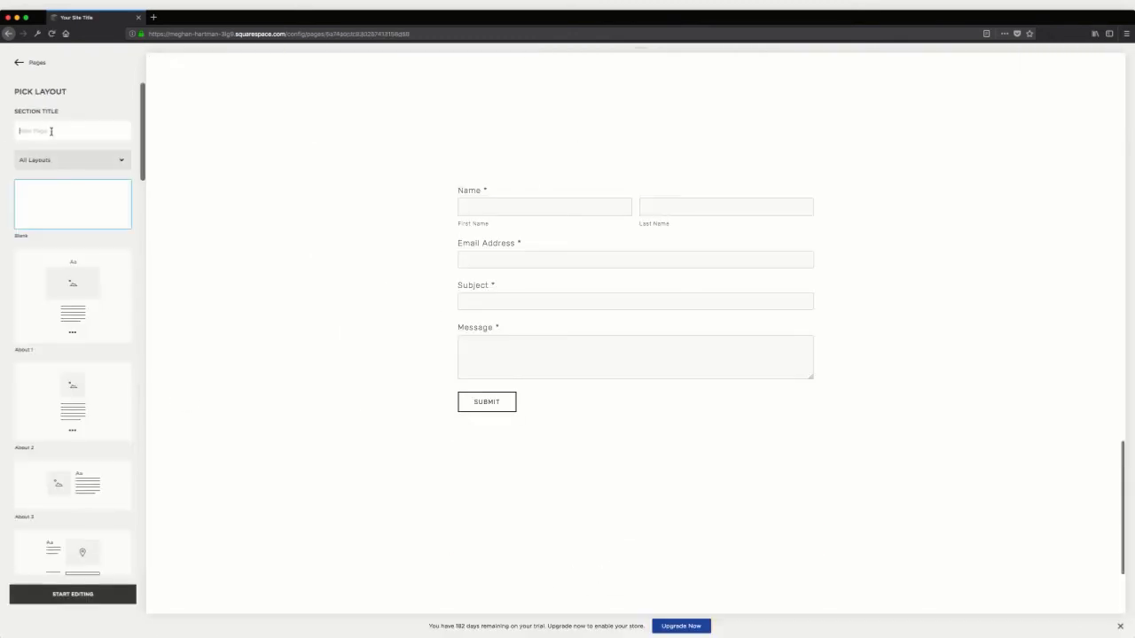
left_click(51, 131)
type("miscellaneous")
key("Return")
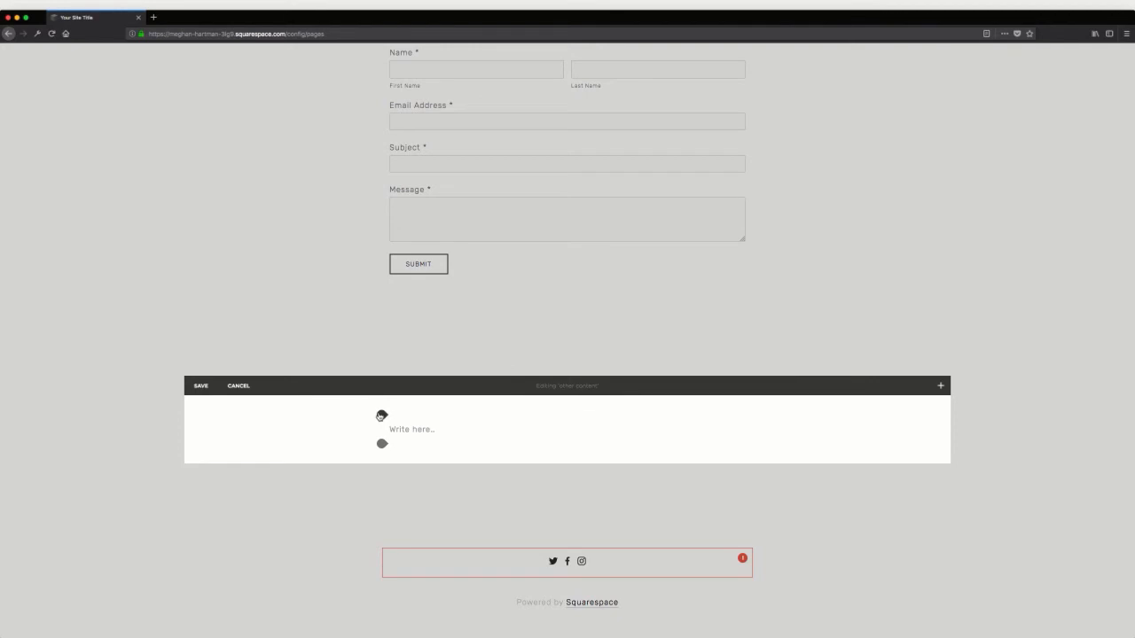
Insert a Newsletter block into the other content section and dismiss the premium feature notice
left_click(381, 416)
scroll(479, 365, "down", 3)
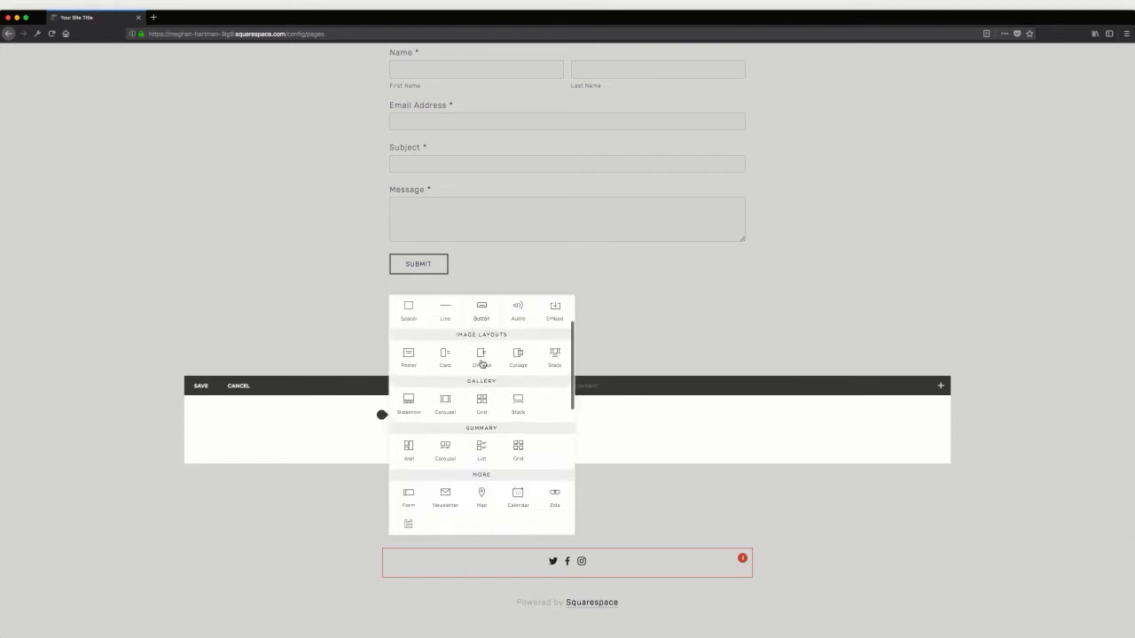
scroll(482, 364, "down", 3)
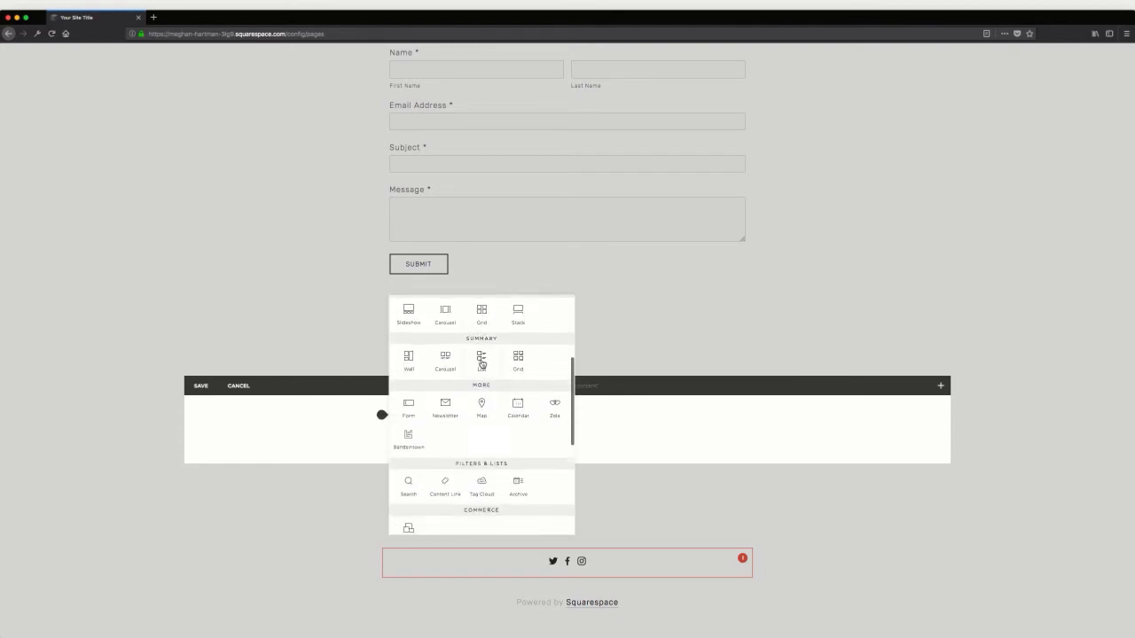
scroll(482, 364, "down", 1)
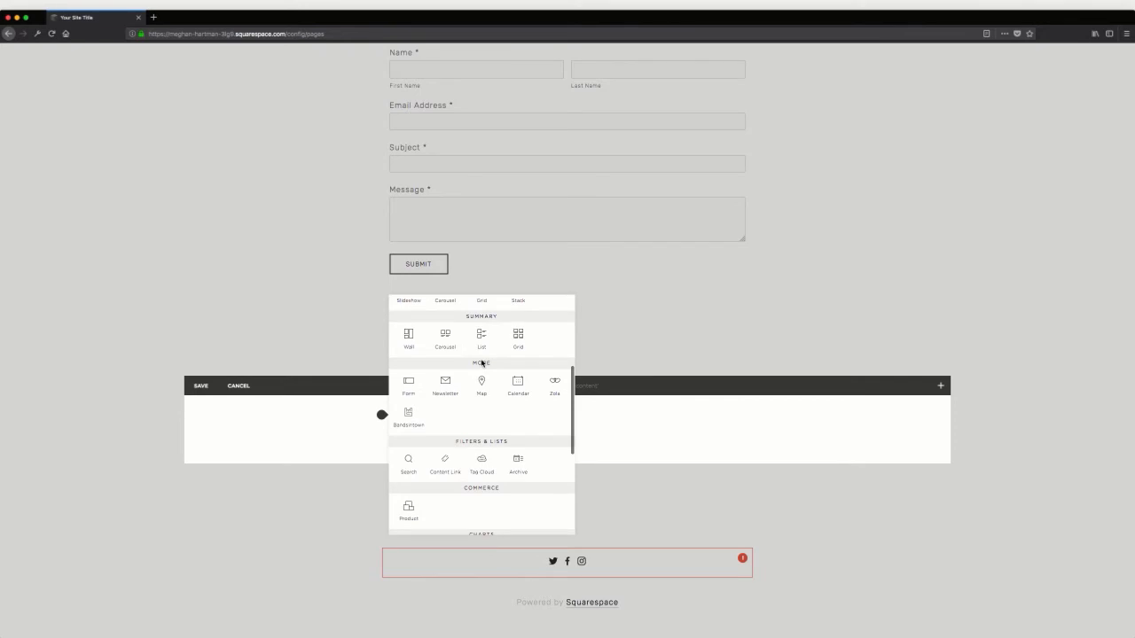
scroll(481, 362, "down", 3)
scroll(445, 425, "up", 4)
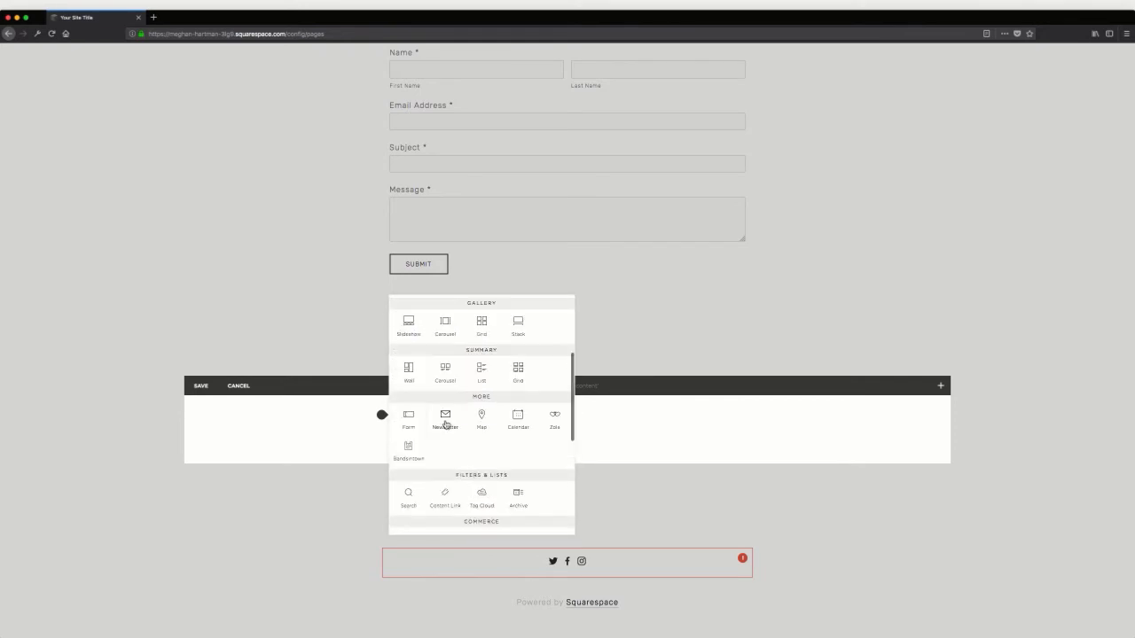
left_click(445, 417)
left_click(909, 618)
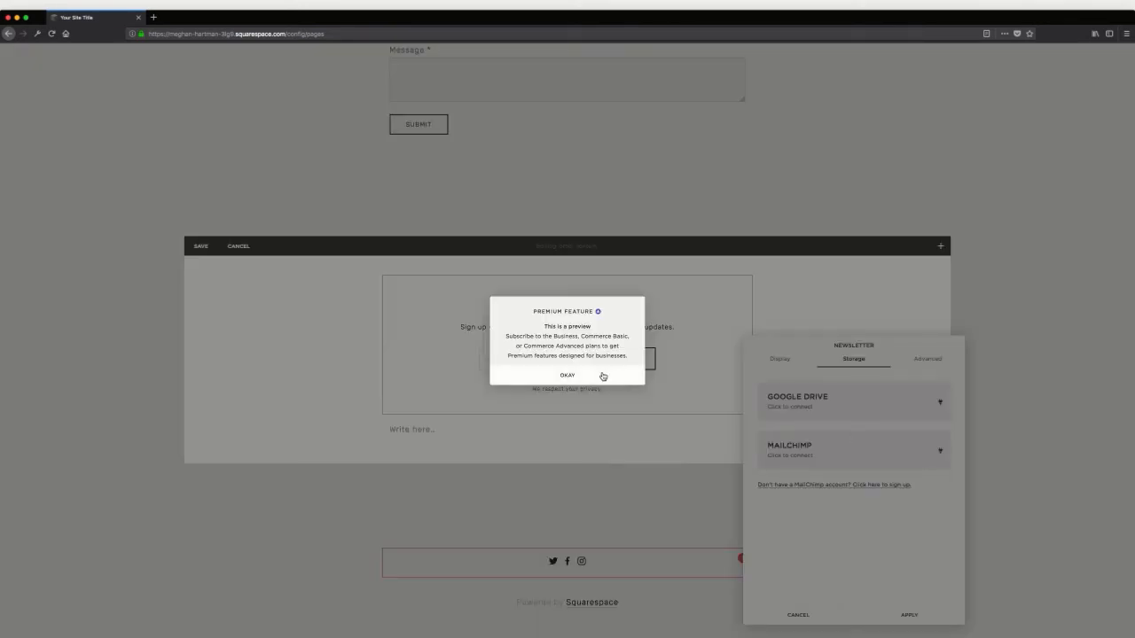
left_click(604, 376)
Try to connect the newsletter block's storage to MailChimp
left_click(935, 448)
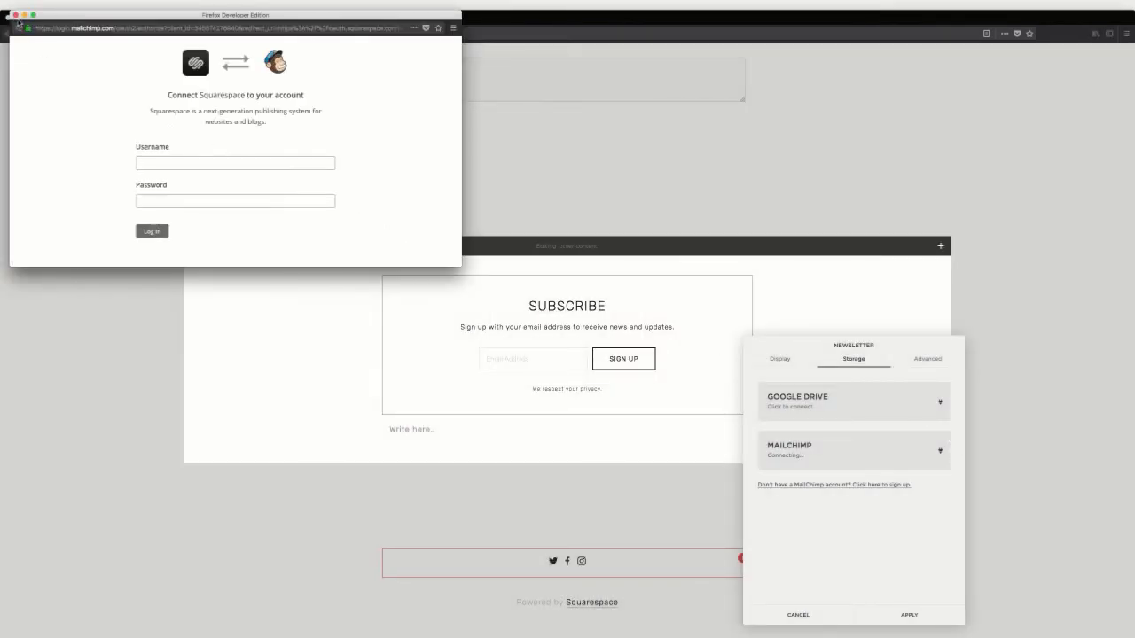
left_click(15, 15)
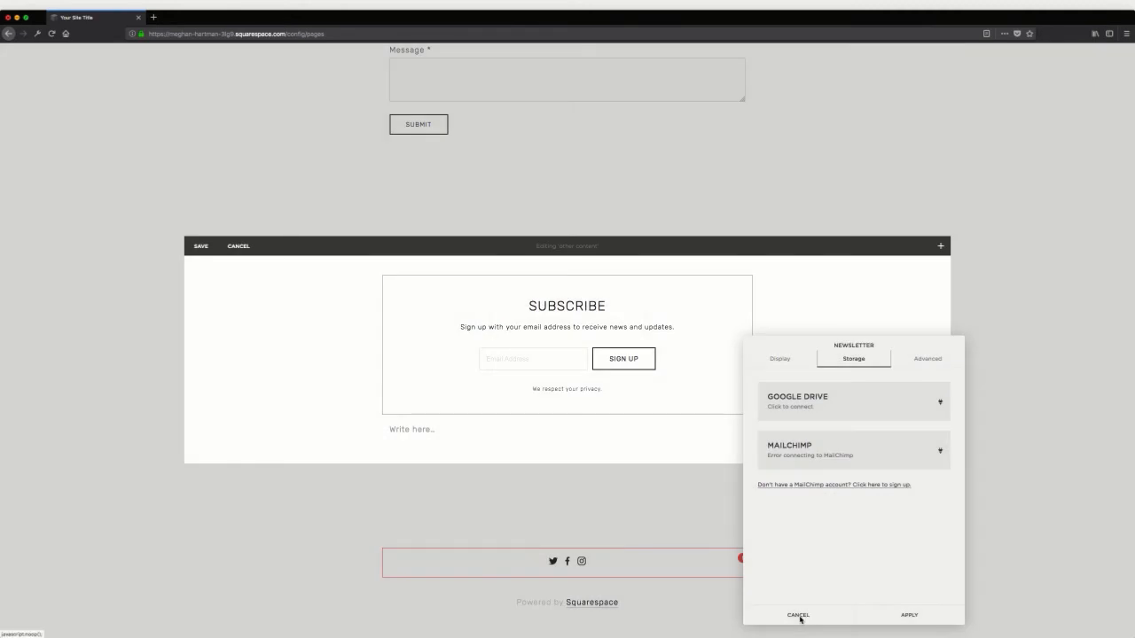
left_click(799, 617)
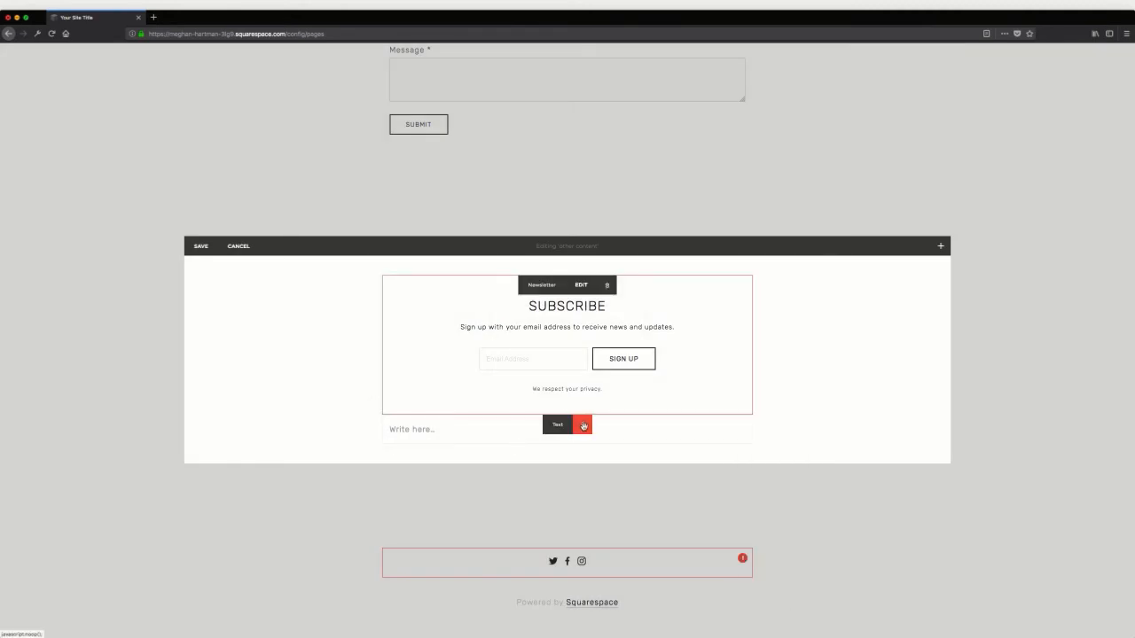
Remove the empty text block below the newsletter and save the other content section
left_click(584, 427)
left_click(623, 451)
scroll(238, 266, "up", 1)
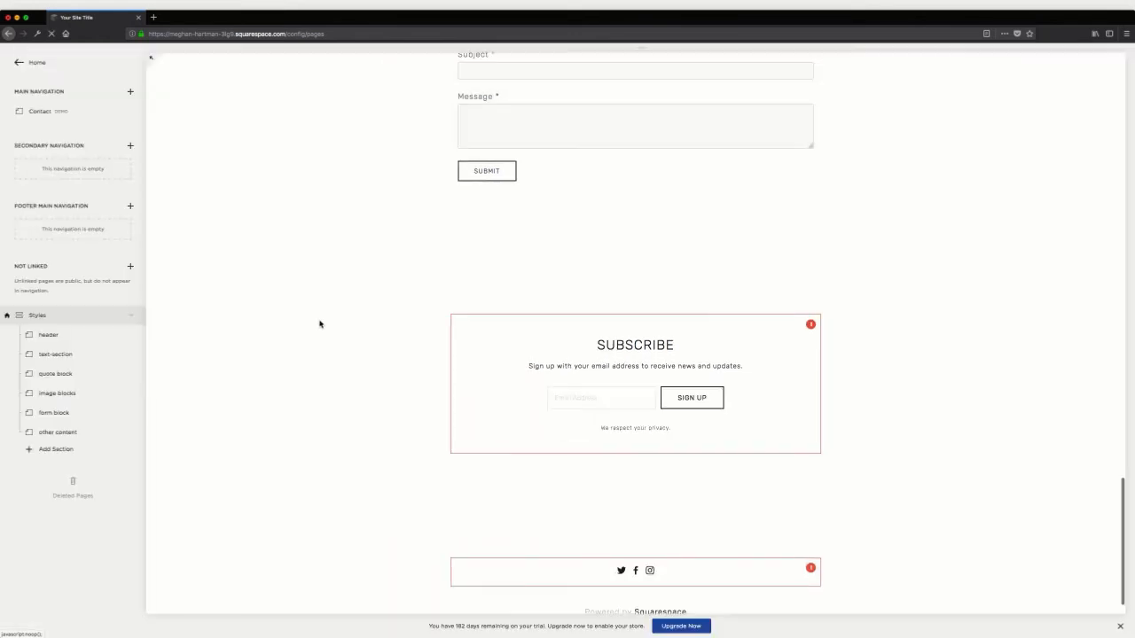
scroll(399, 404, "down", 1)
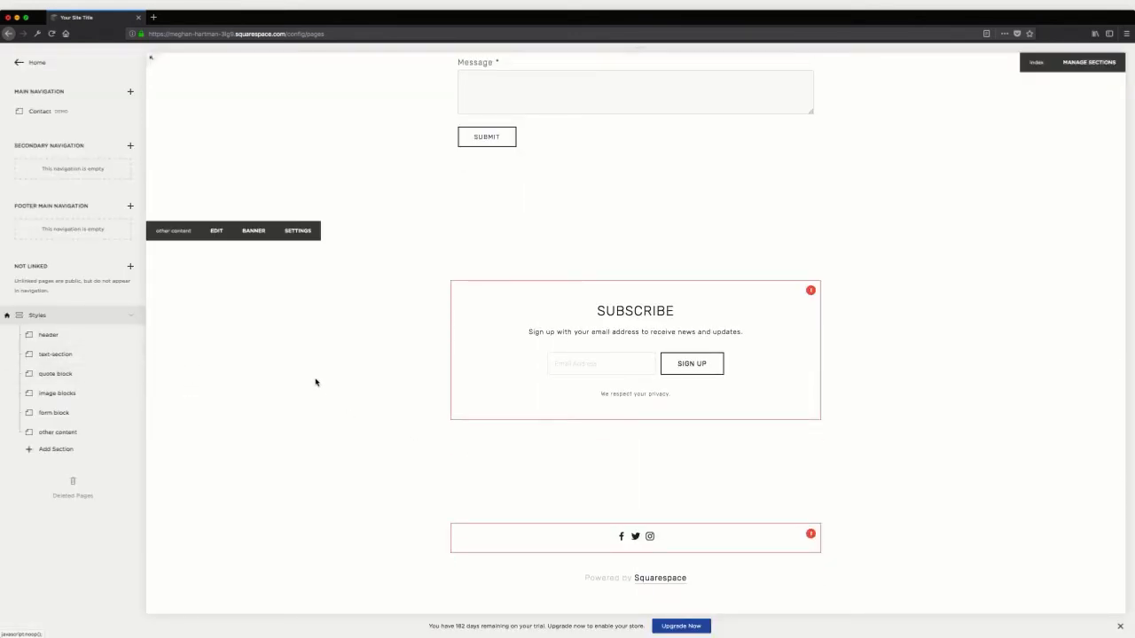
Leave the page list and open the site's Style Editor from the design settings
scroll(316, 382, "up", 10)
scroll(316, 382, "up", 10)
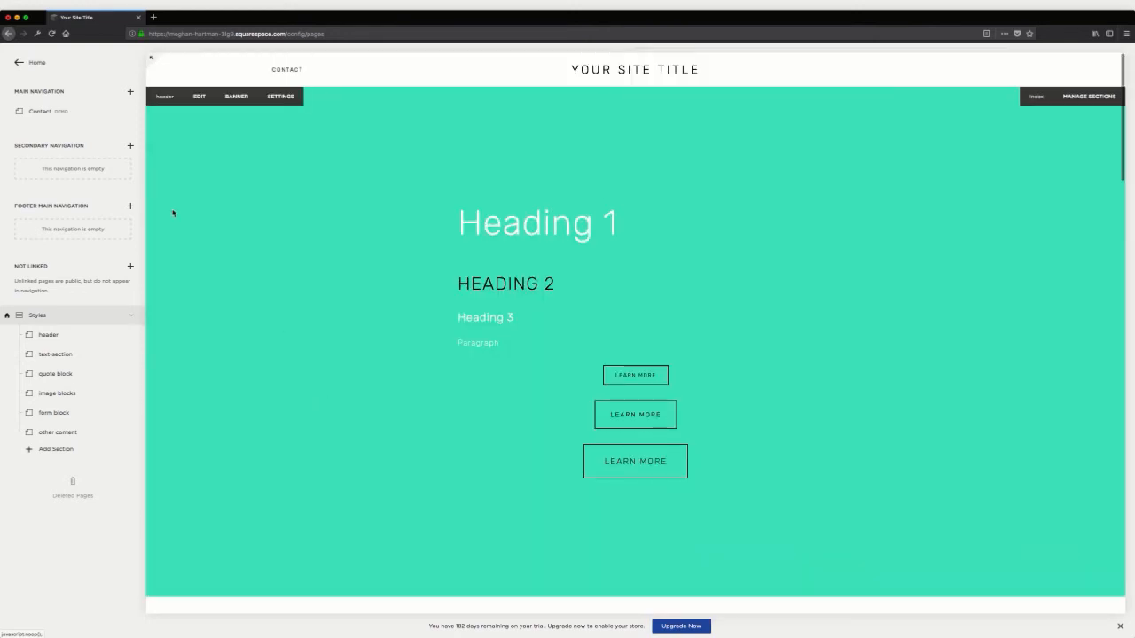
left_click(40, 68)
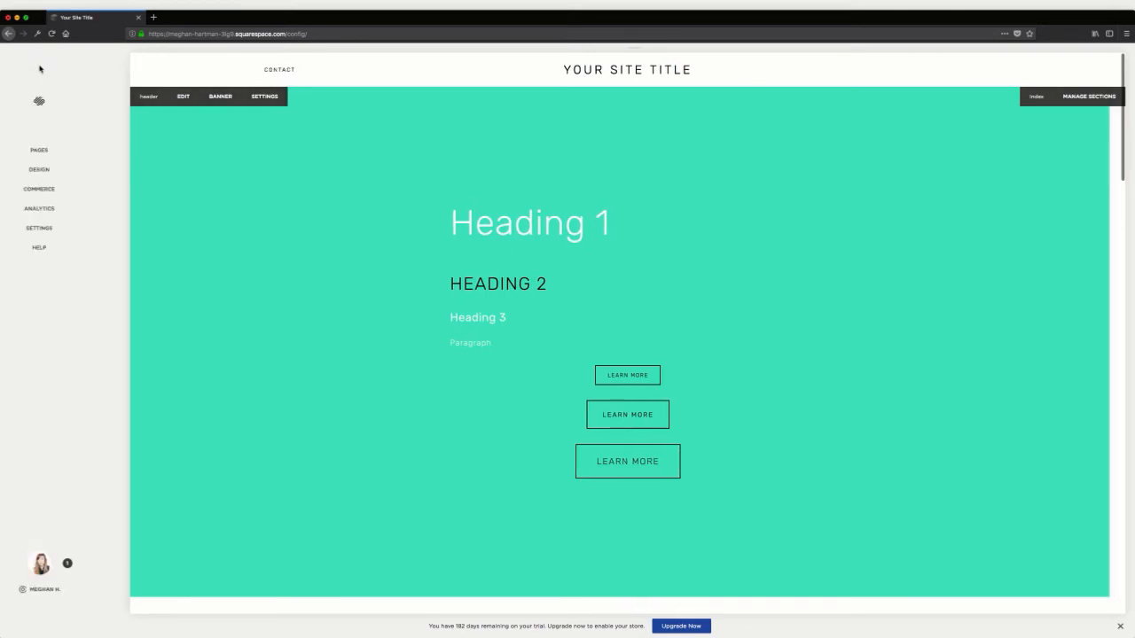
left_click(54, 176)
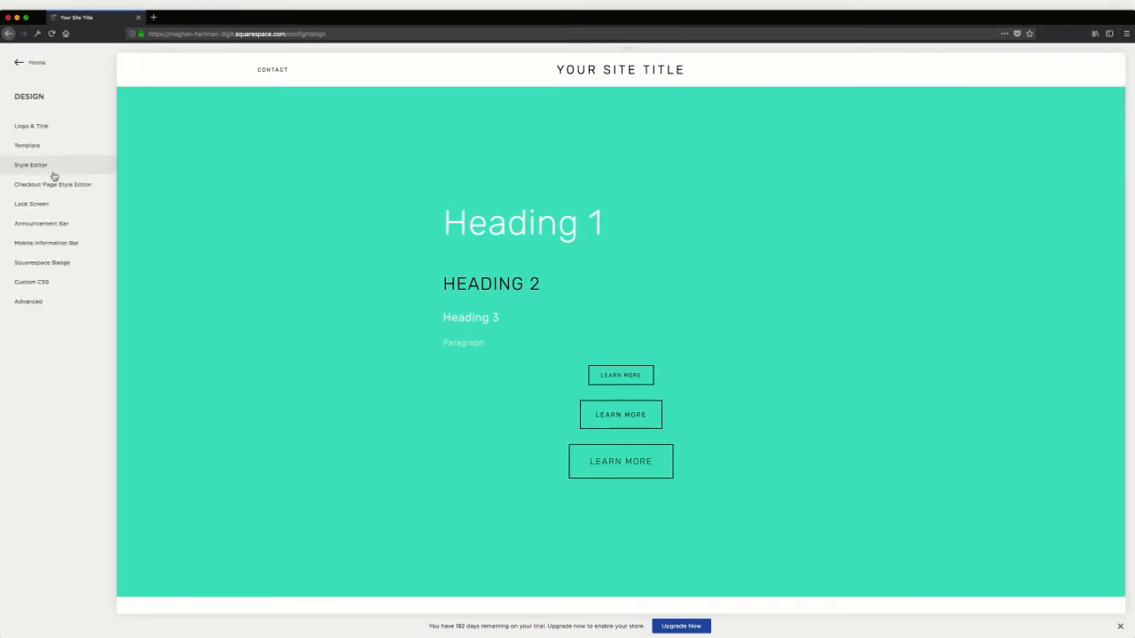
left_click(52, 165)
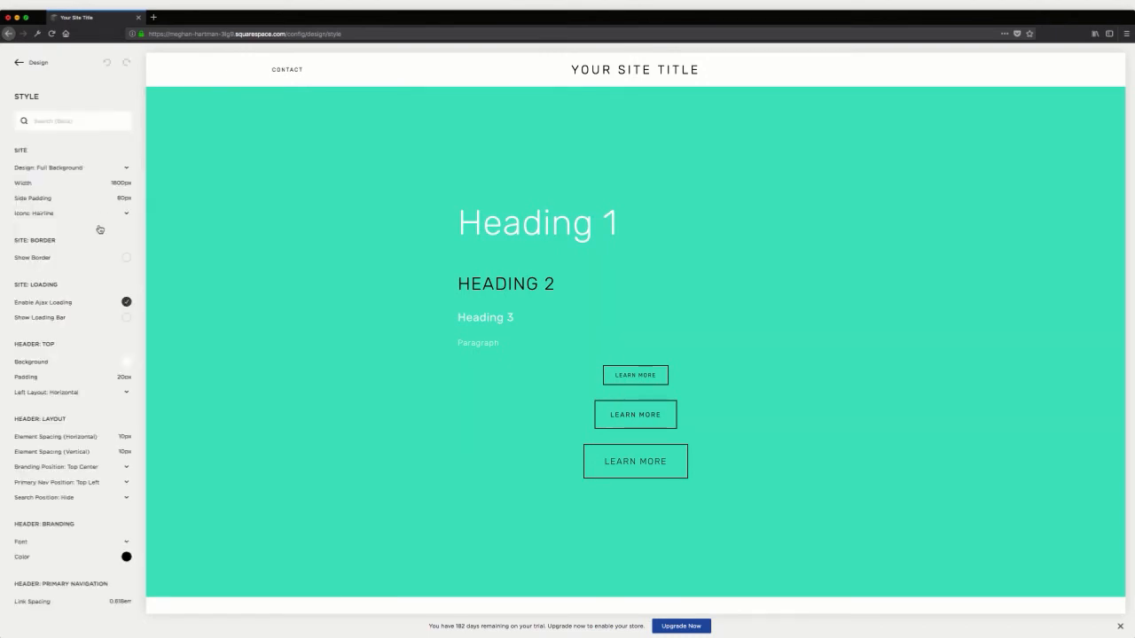
Turn off Enable Parallax in the Main: Overlay style options
scroll(99, 230, "down", 10)
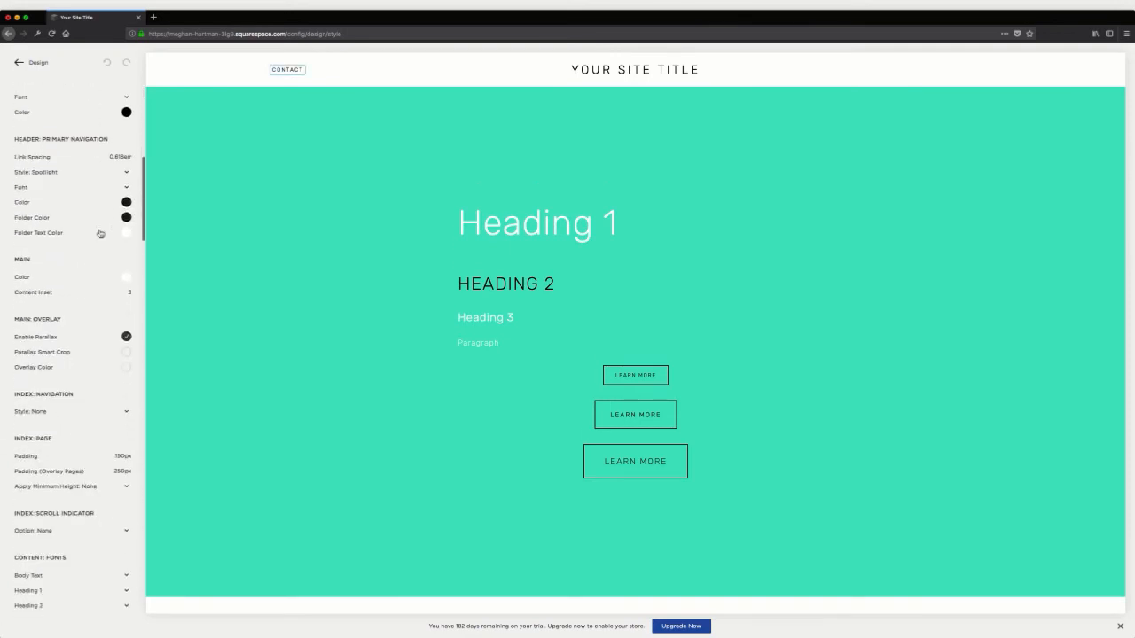
scroll(100, 233, "down", 5)
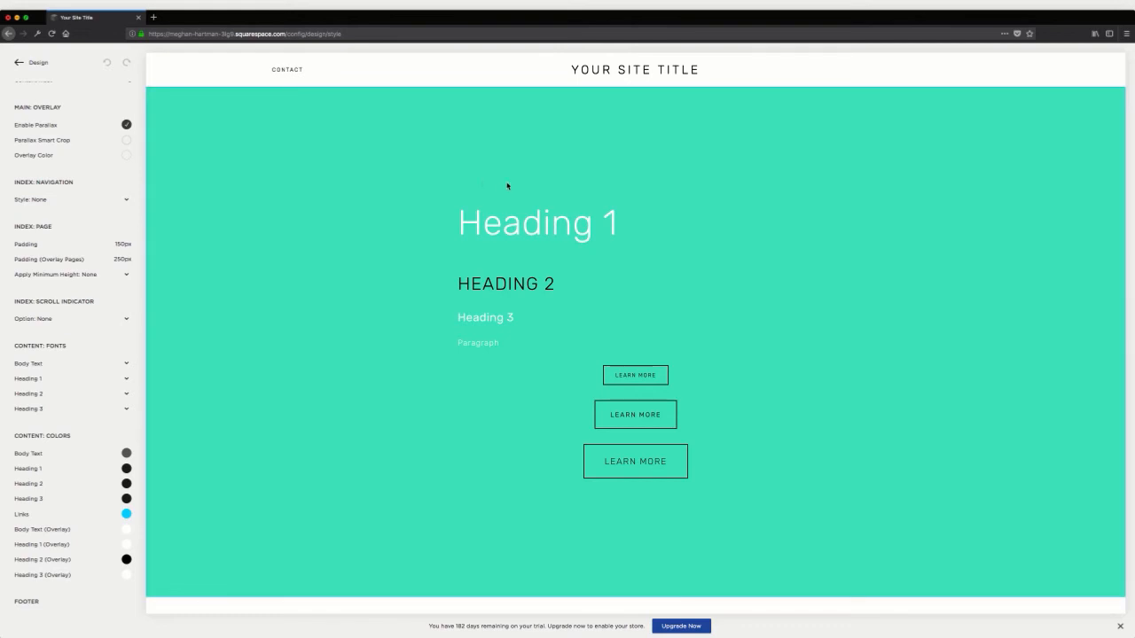
scroll(458, 245, "down", 3)
left_click(127, 125)
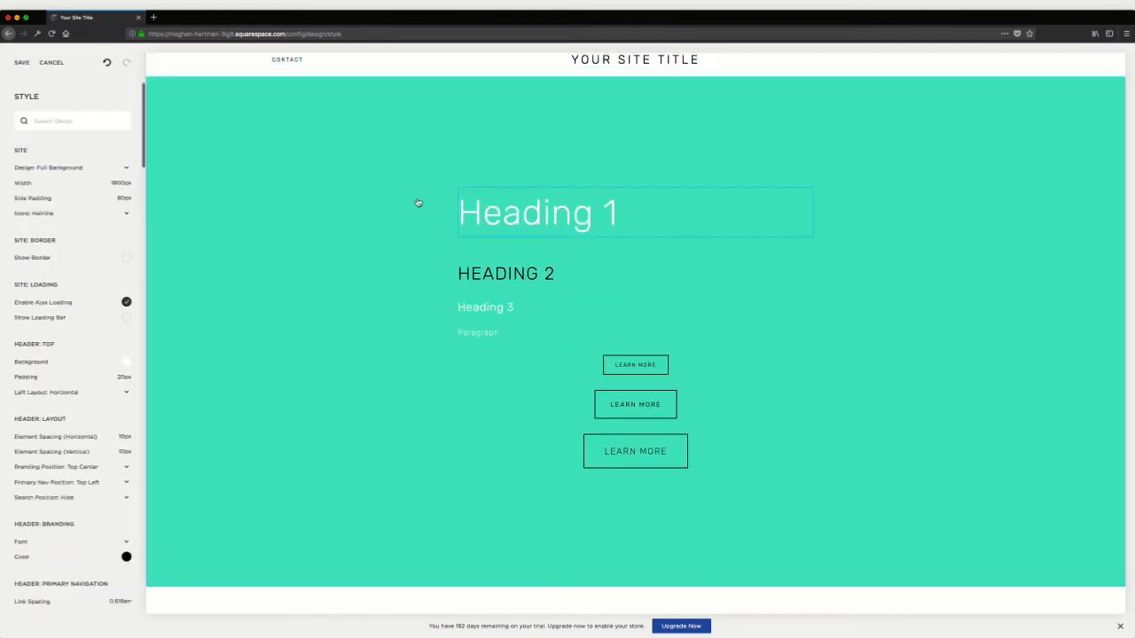
Isolate the Heading 1 style options and change its font to an italic serif typeface
scroll(79, 210, "down", 1)
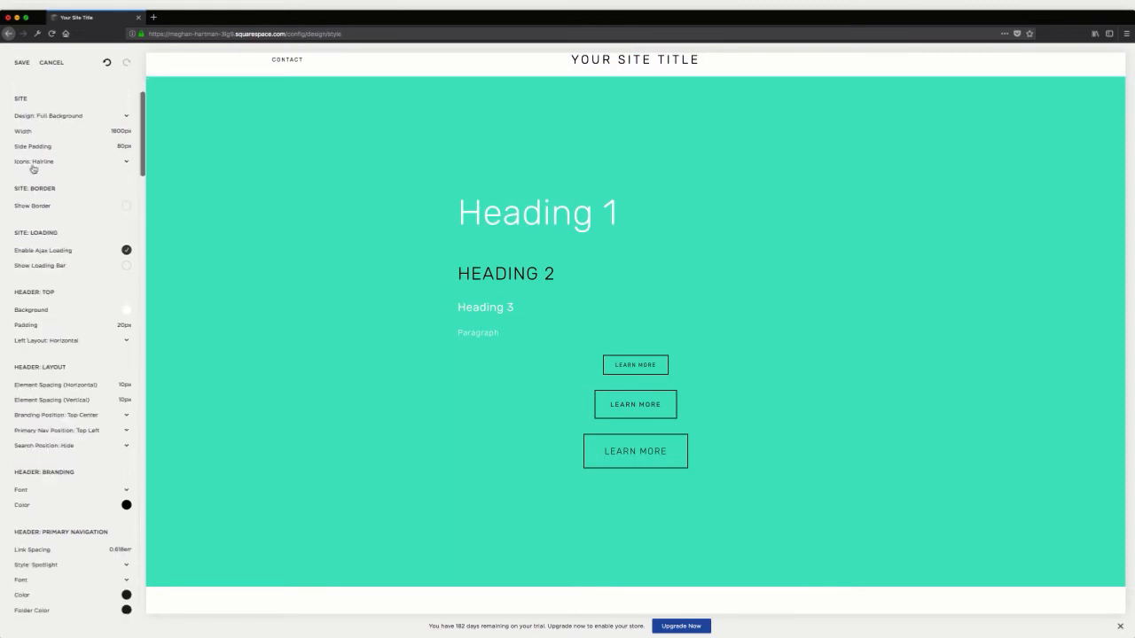
scroll(33, 168, "down", 20)
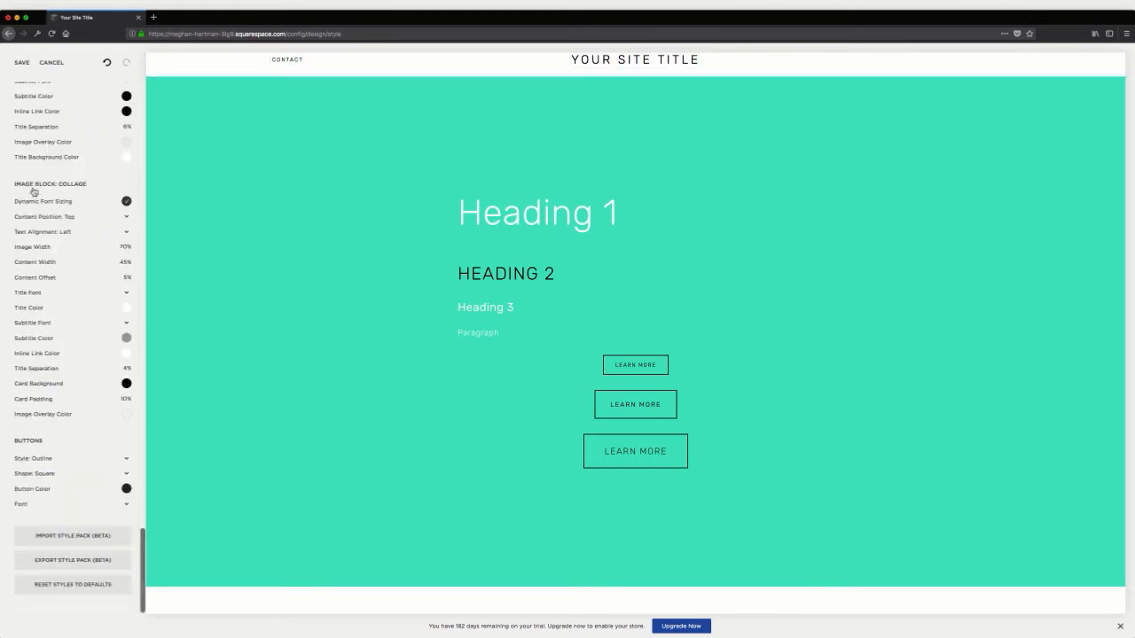
scroll(33, 191, "up", 20)
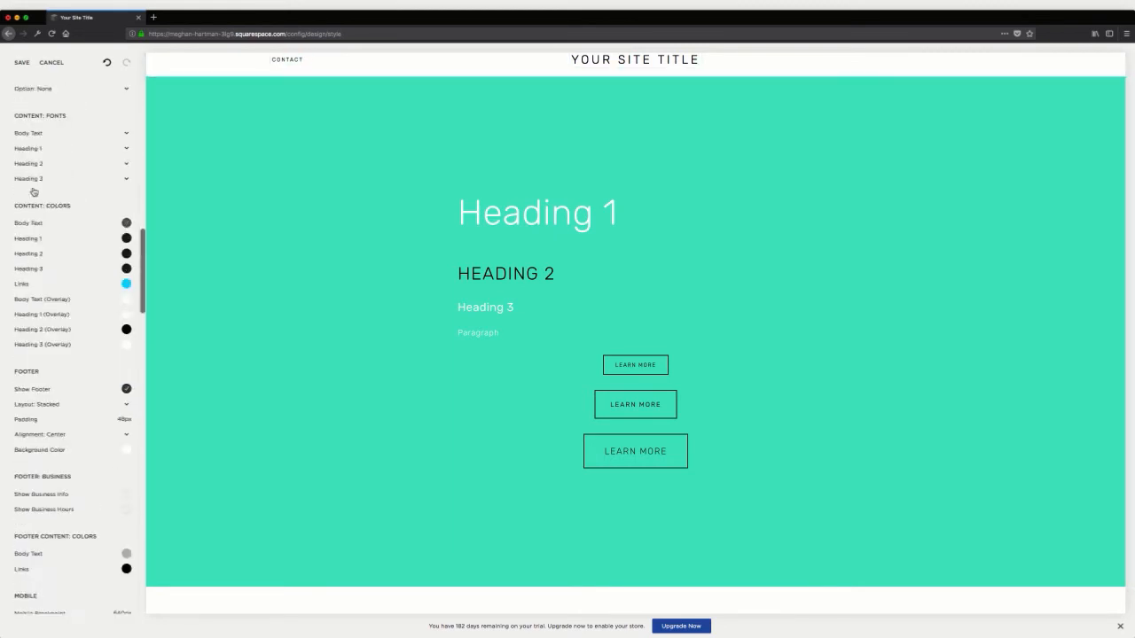
left_click(486, 223)
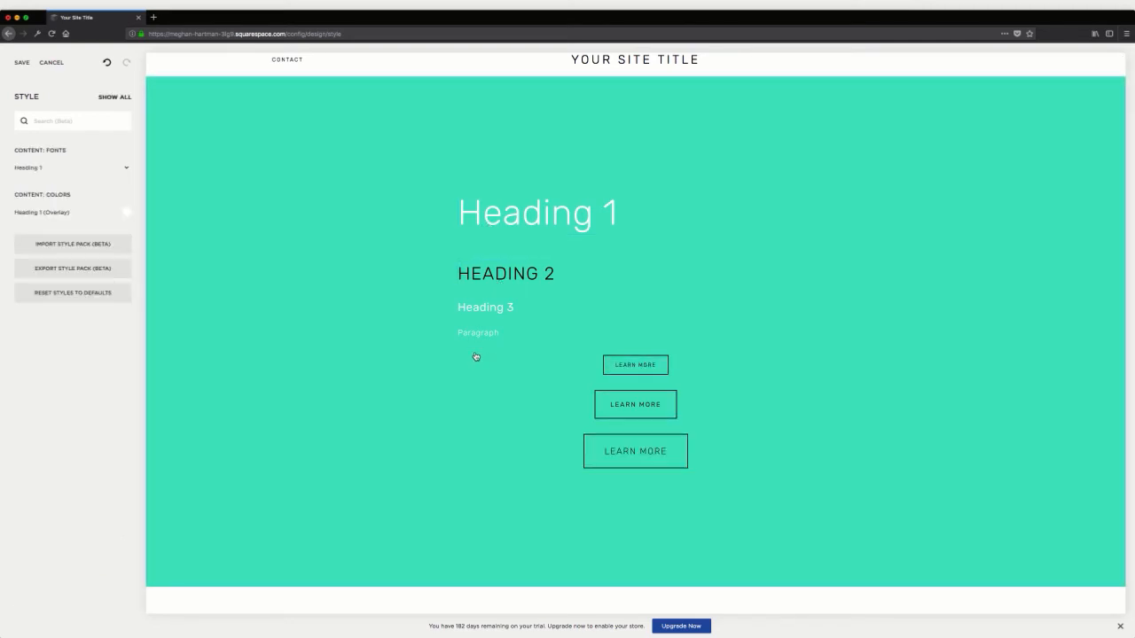
left_click(113, 168)
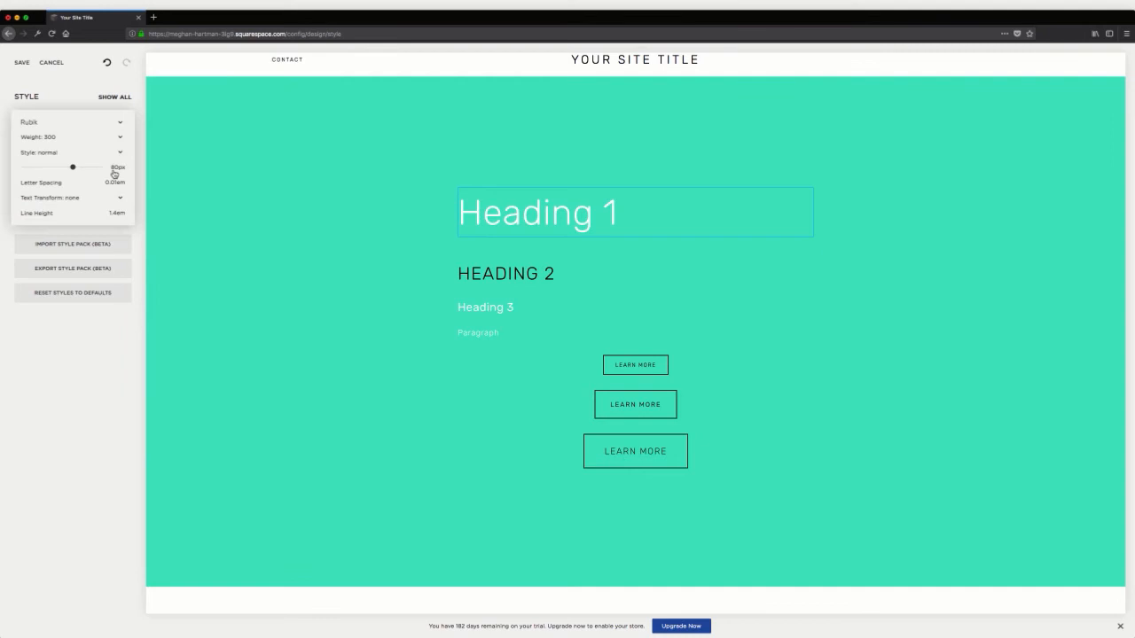
left_click(30, 121)
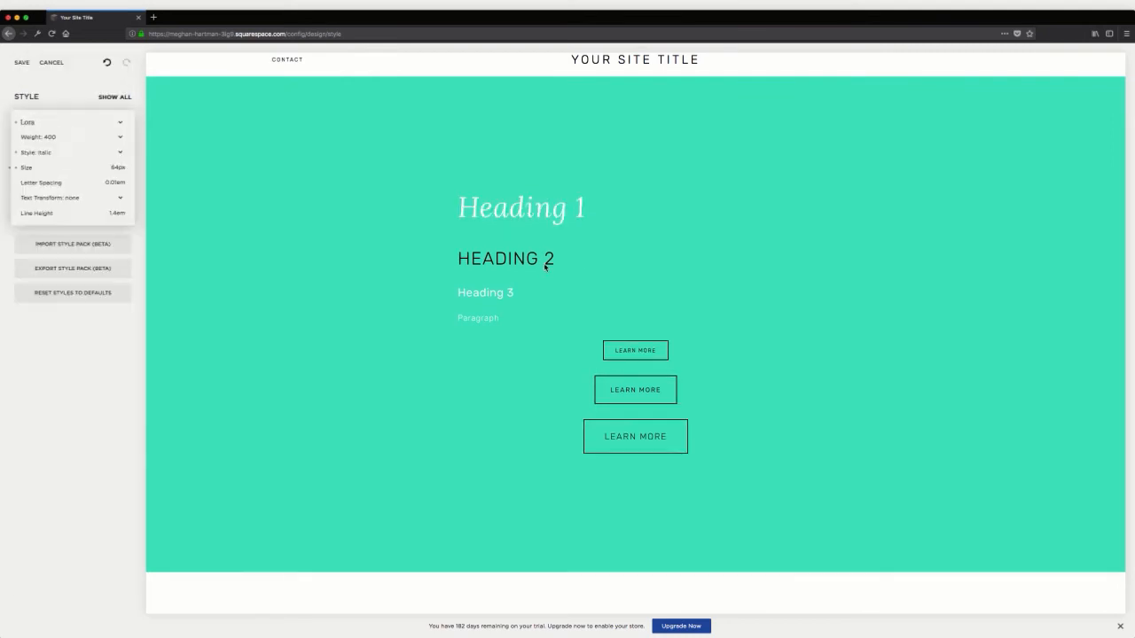
left_click(544, 262)
left_click(521, 261)
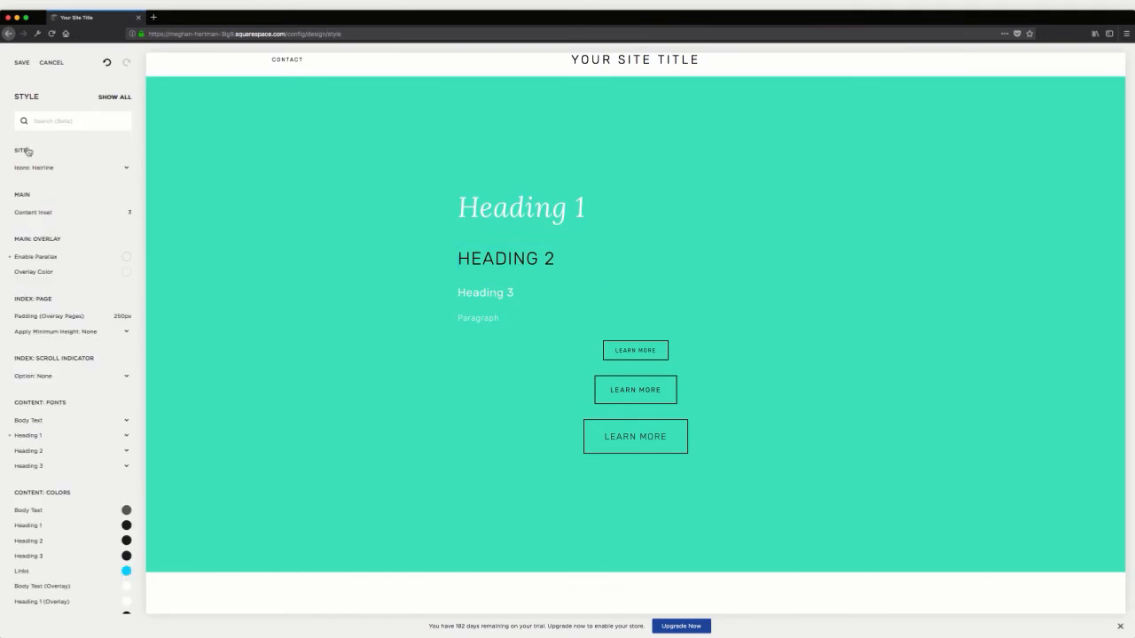
Set the Heading 2 font to Lato
left_click(484, 271)
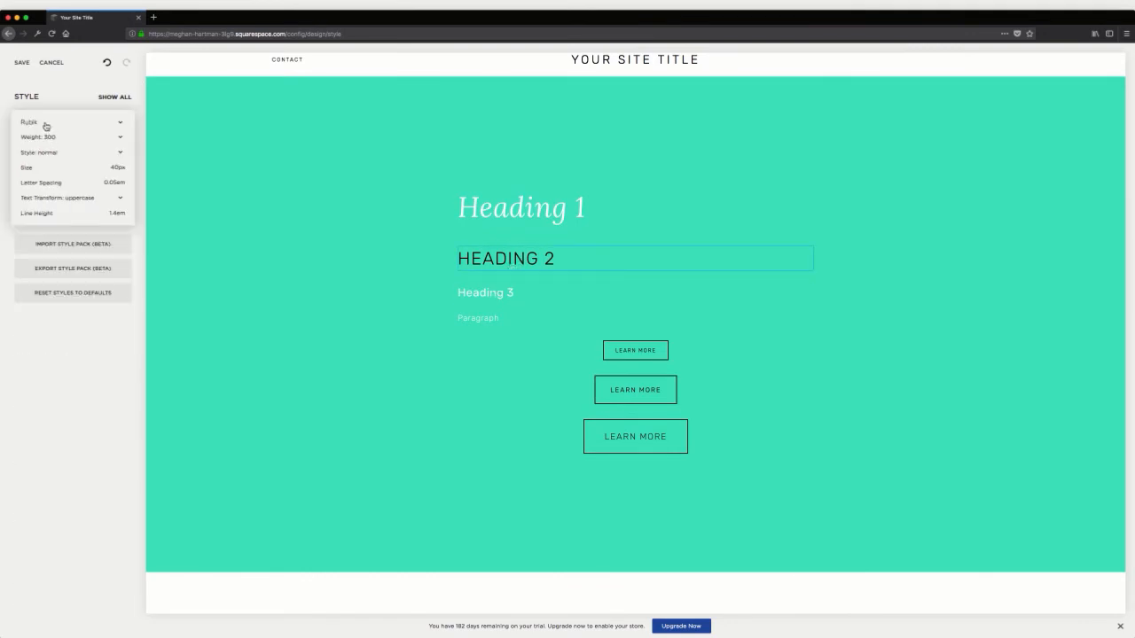
left_click(46, 126)
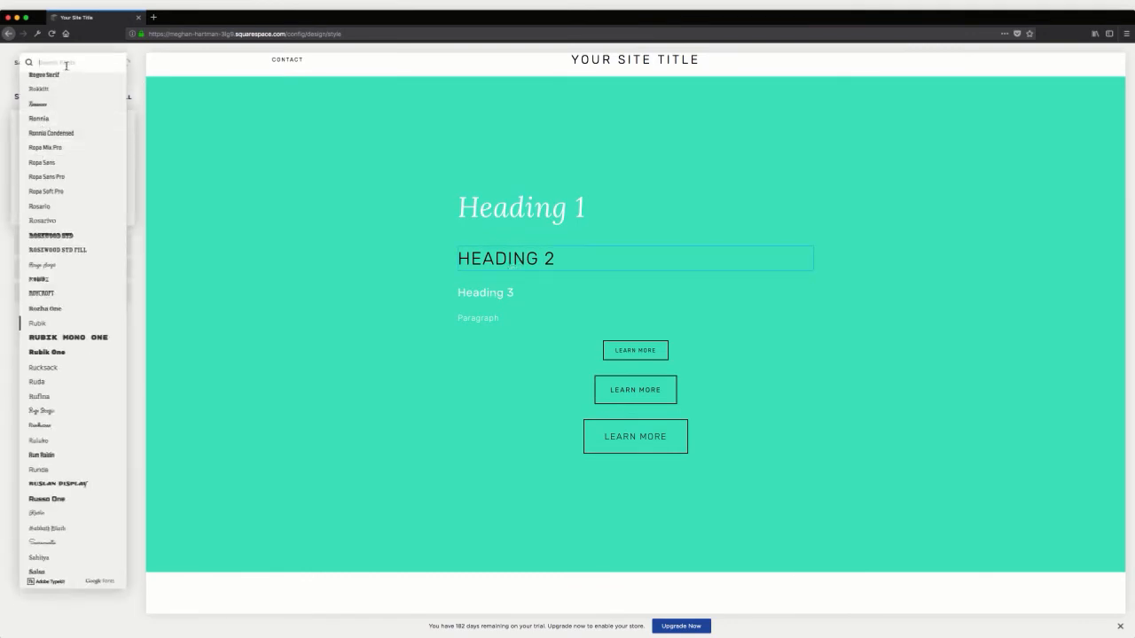
type("lato")
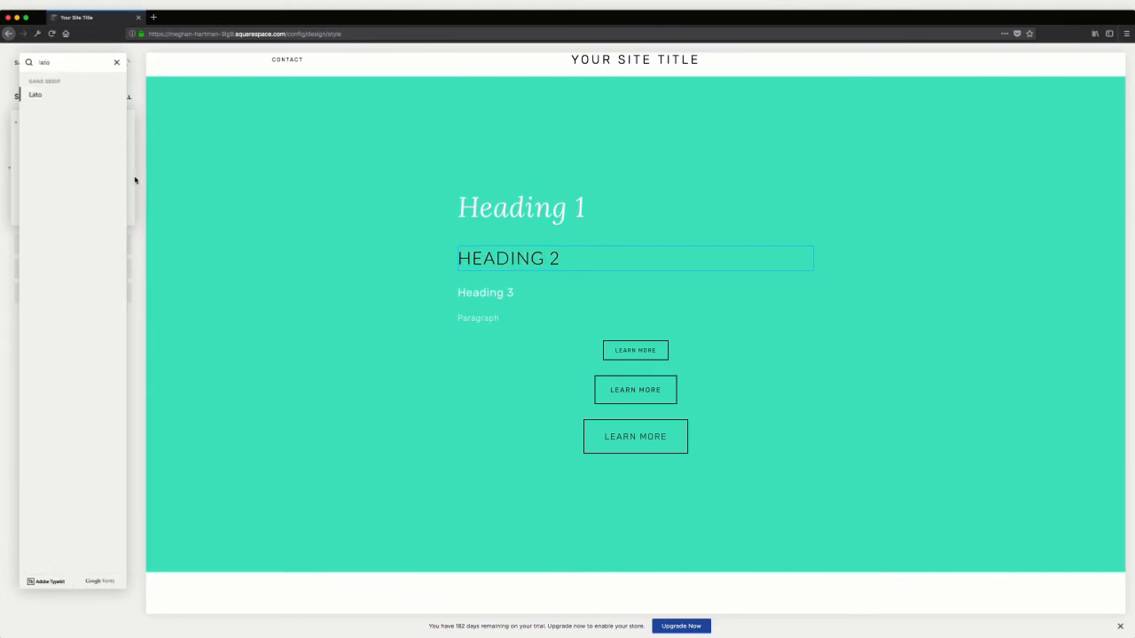
left_click(135, 181)
left_click(142, 158)
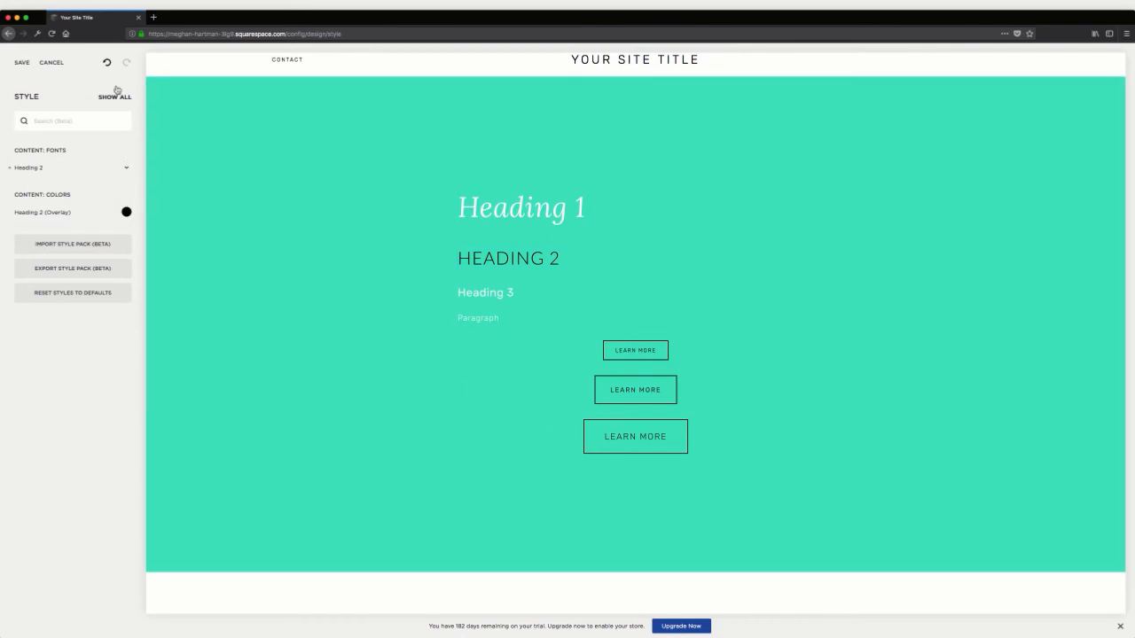
Show all style options again and set the Header: Top padding to 30px
left_click(104, 97)
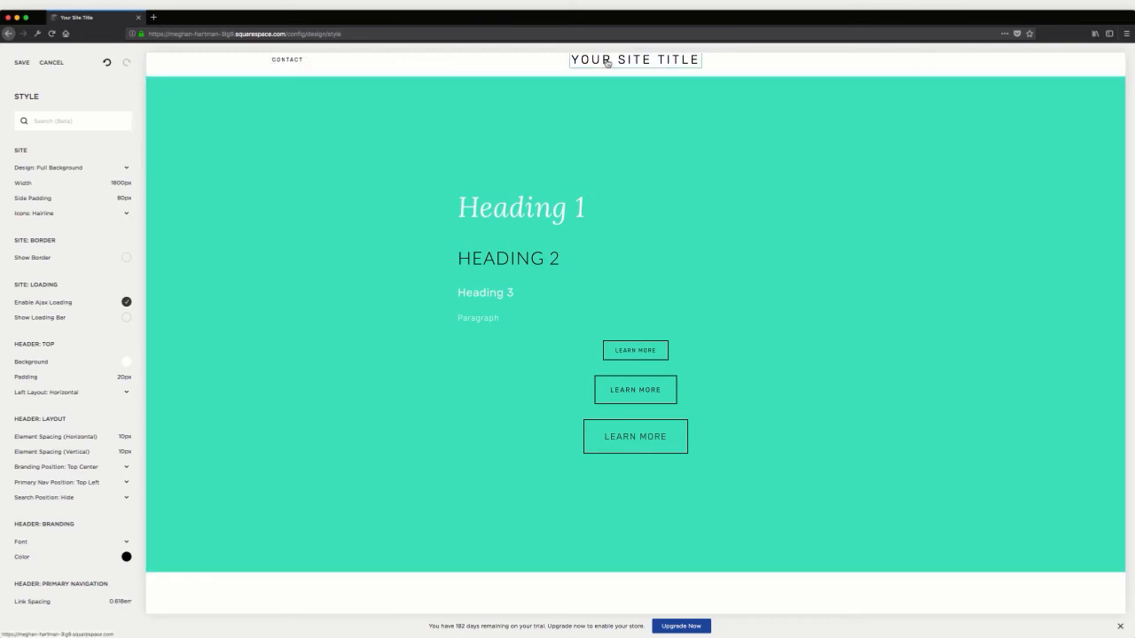
scroll(92, 211, "down", 3)
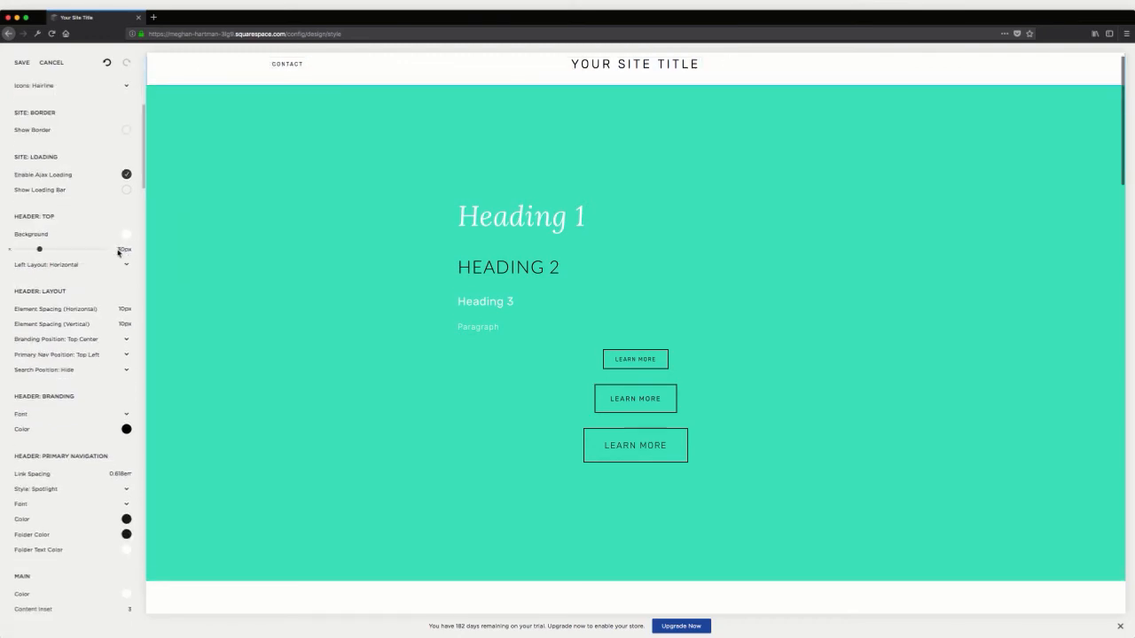
scroll(105, 278, "down", 1)
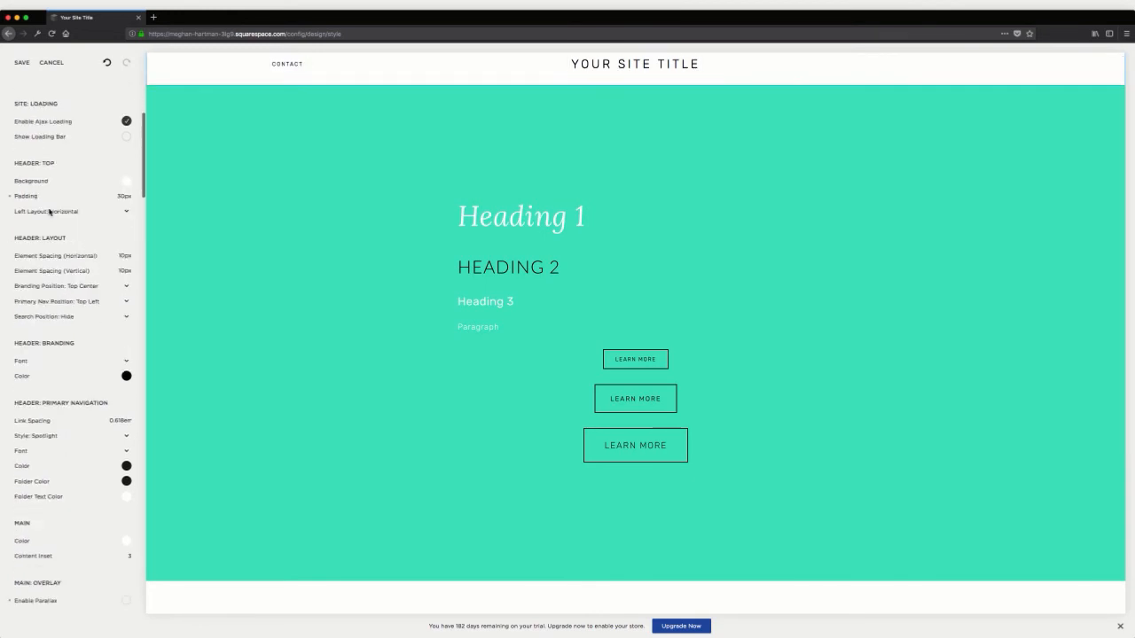
Set the header layout's Branding Position to Top Left
scroll(53, 257, "down", 1)
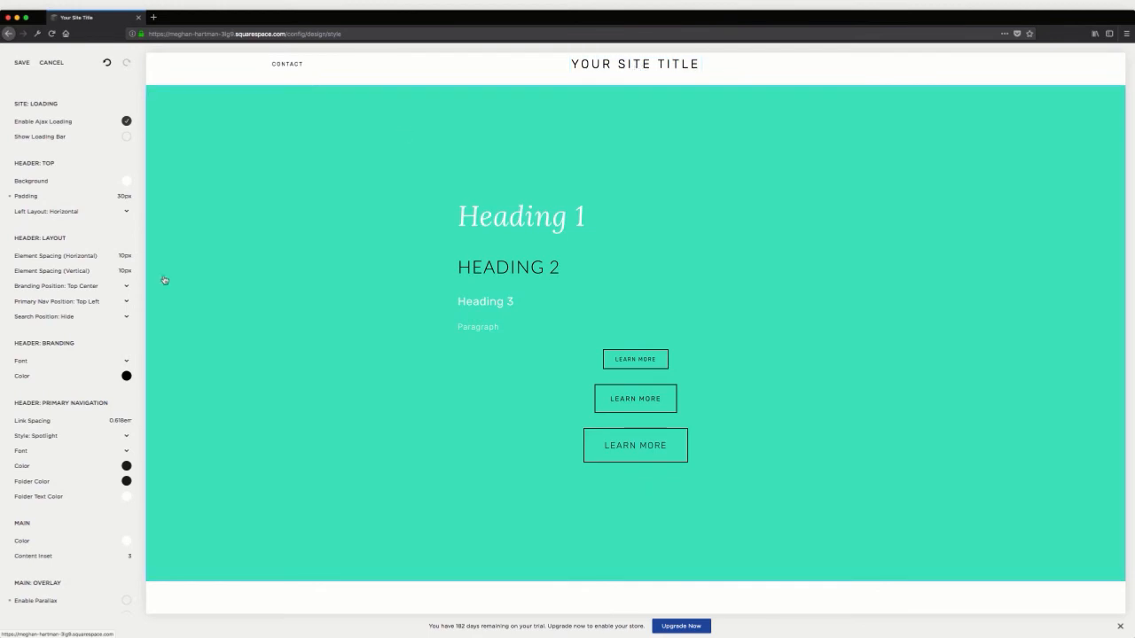
scroll(53, 311, "down", 1)
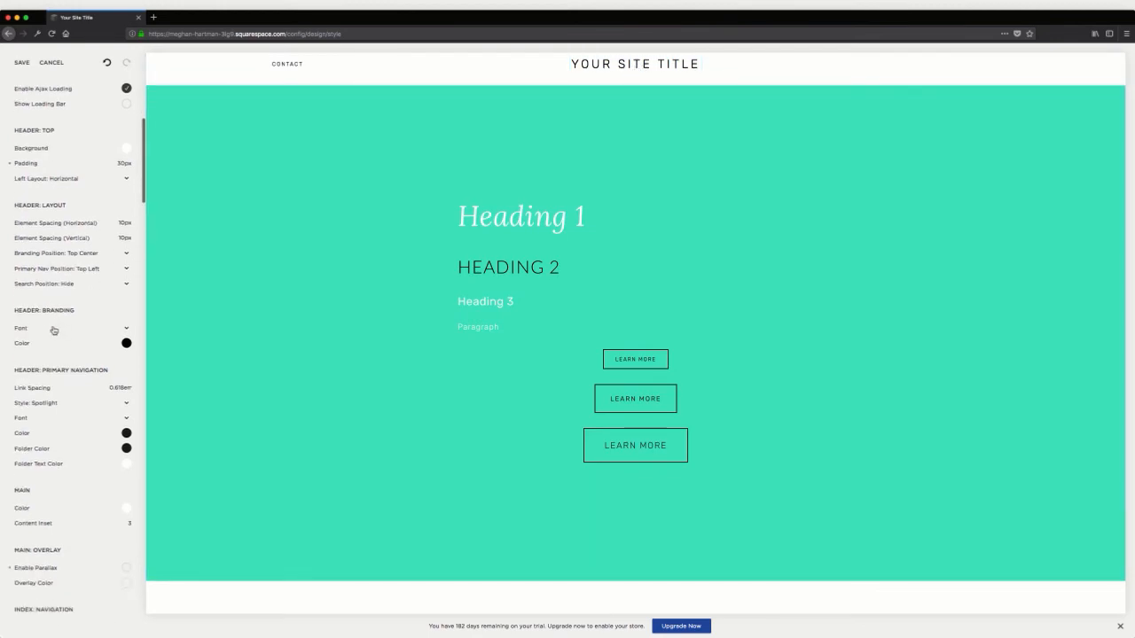
left_click(83, 255)
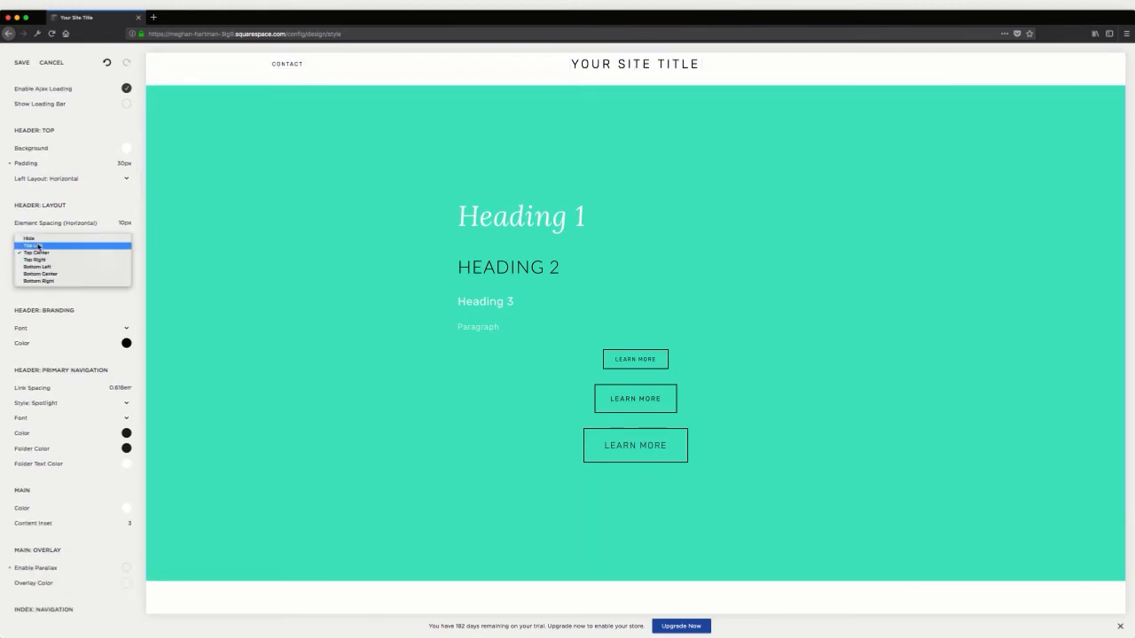
left_click(42, 309)
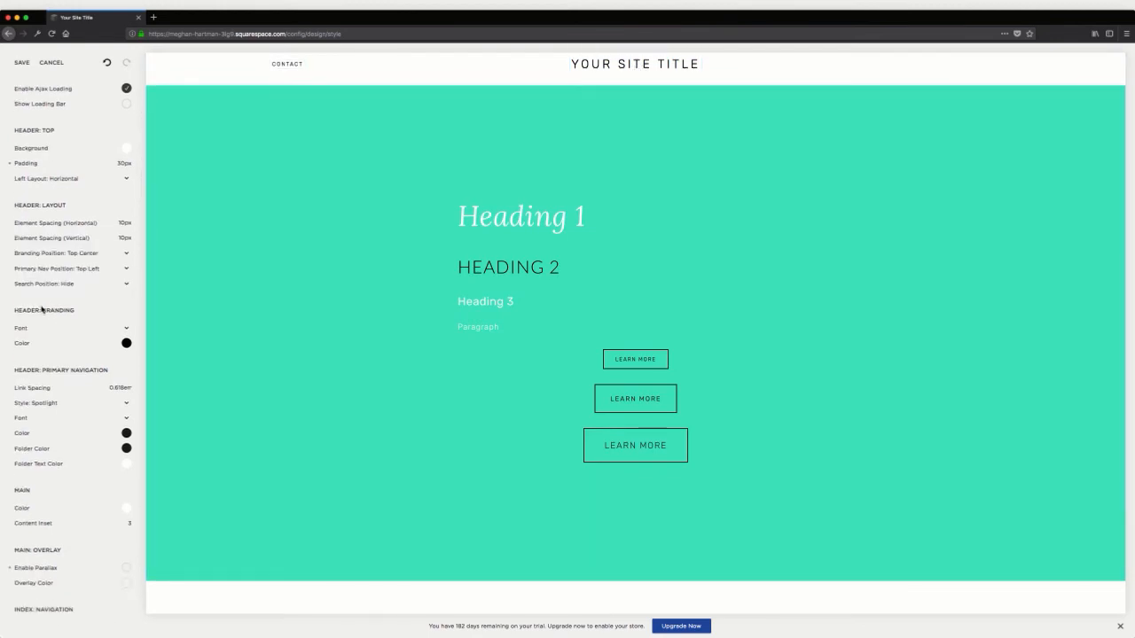
Set the header's Primary Nav Position to Top Right and increase the horizontal and vertical element spacing, with vertical at 20px
left_click(69, 253)
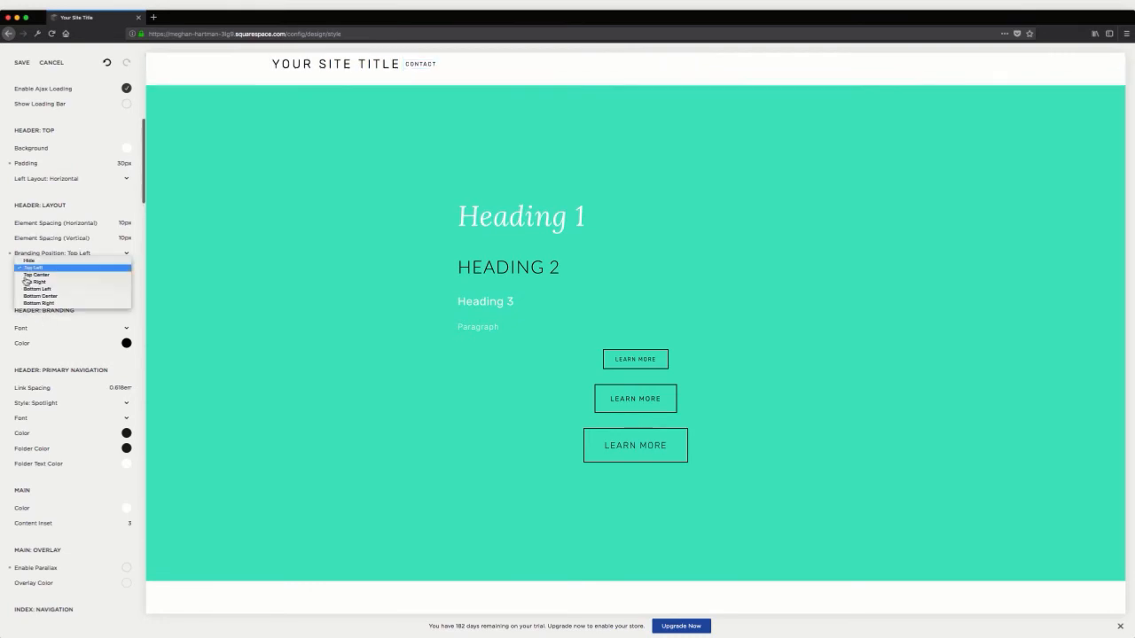
left_click(45, 281)
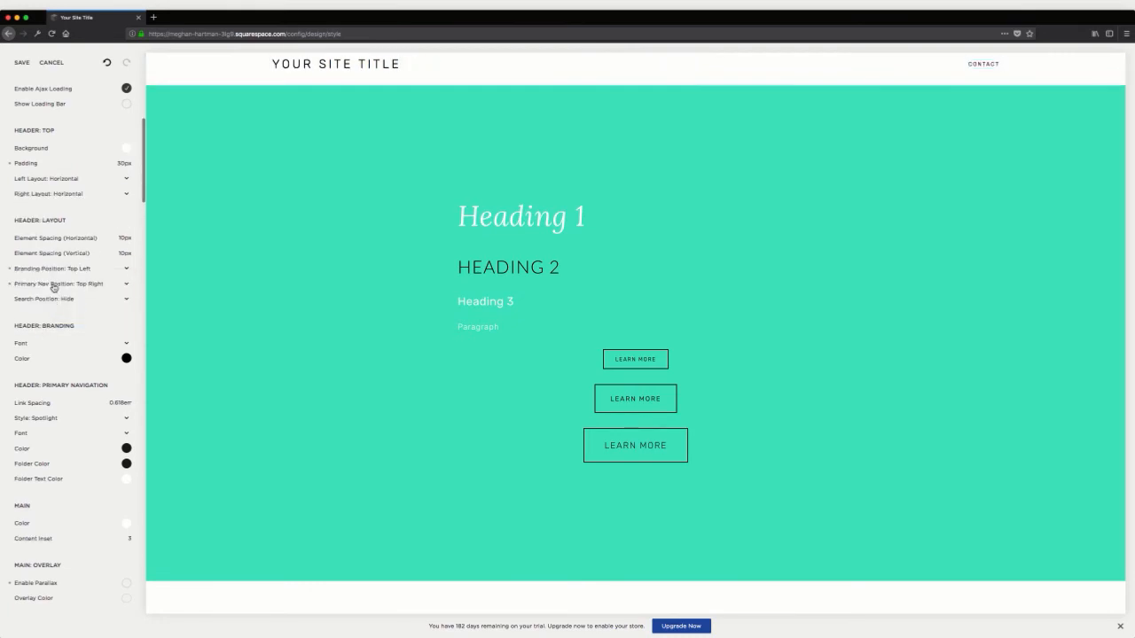
scroll(50, 332, "down", 2)
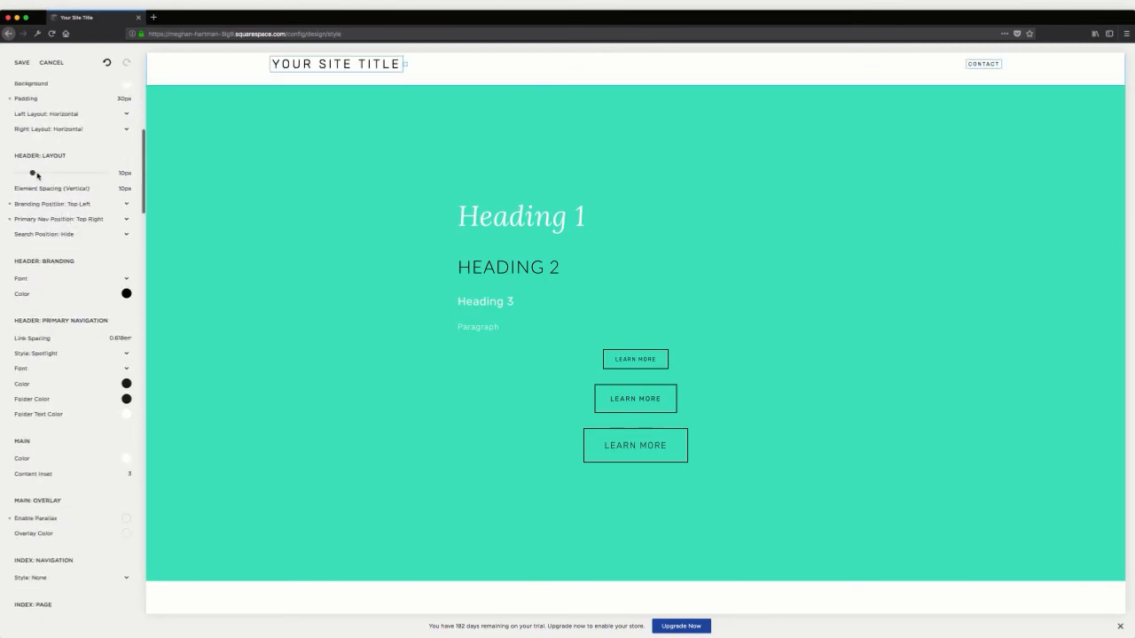
mouse_move(35, 173)
left_mouse_down()
mouse_move(53, 173)
mouse_move(51, 188)
left_mouse_up()
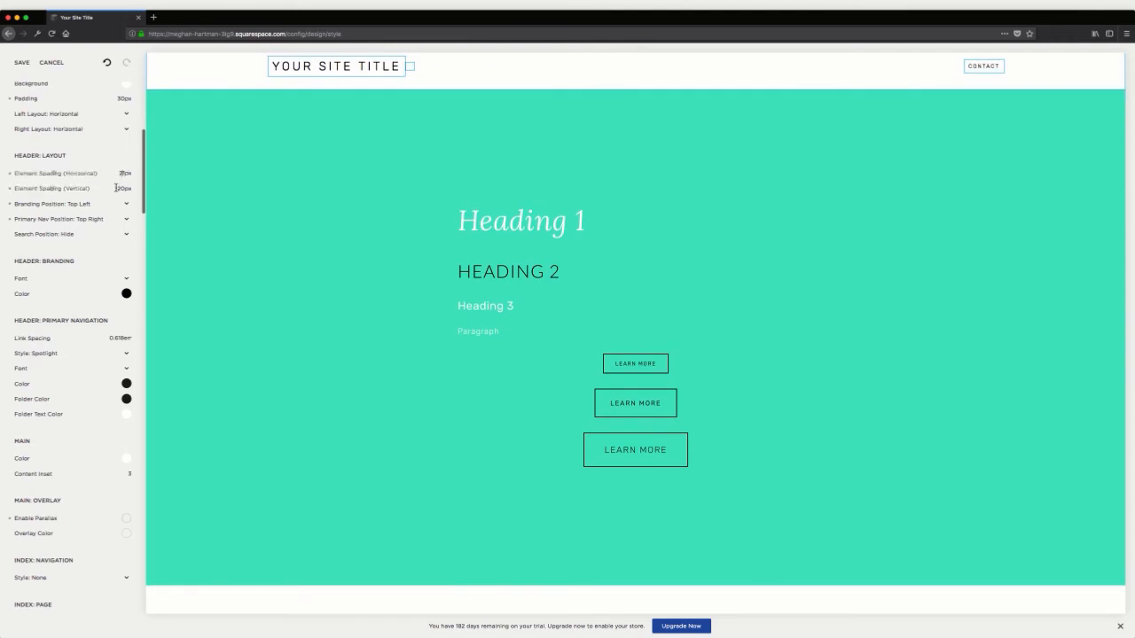
Isolate in turn the style options of the overlap image block, the collage image block and their index section
scroll(124, 229, "down", 3)
scroll(126, 235, "down", 3)
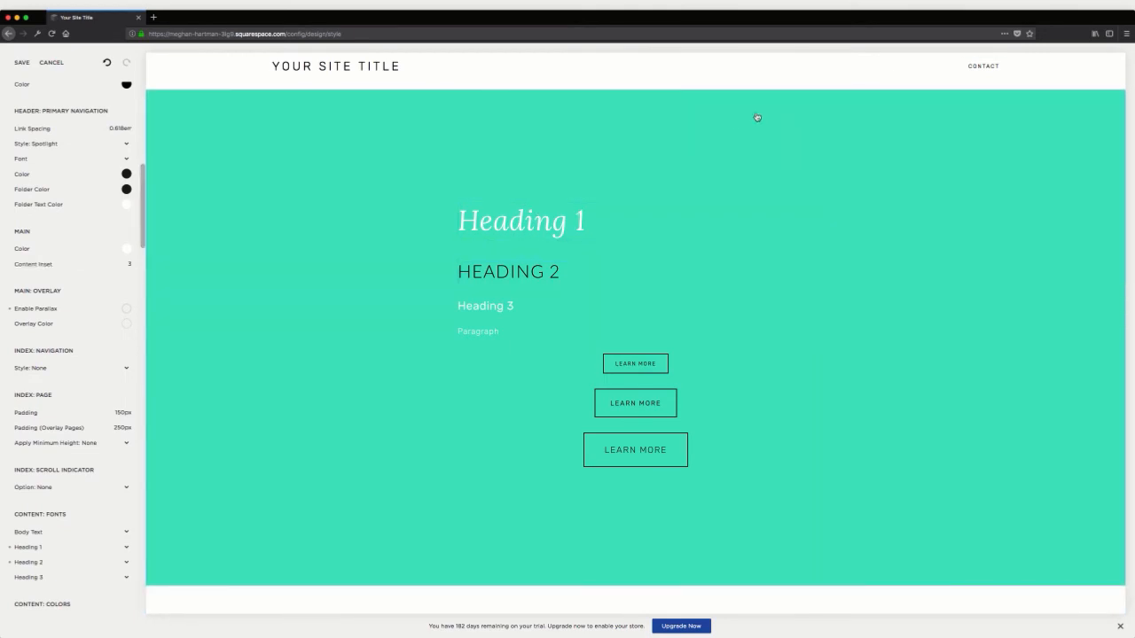
scroll(529, 292, "down", 10)
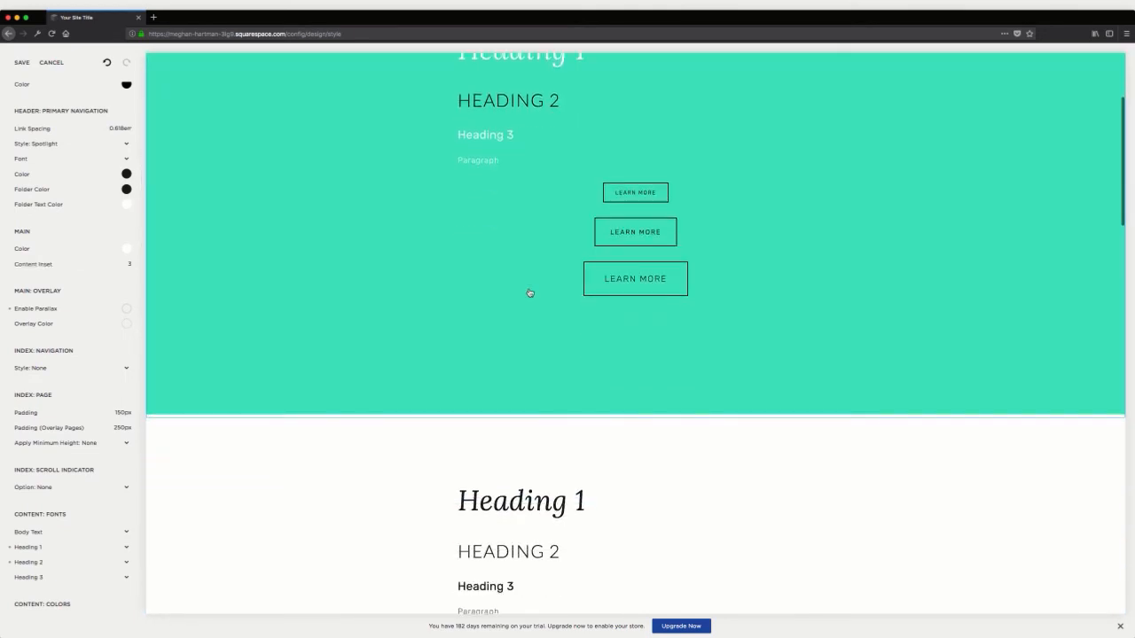
scroll(530, 293, "down", 3)
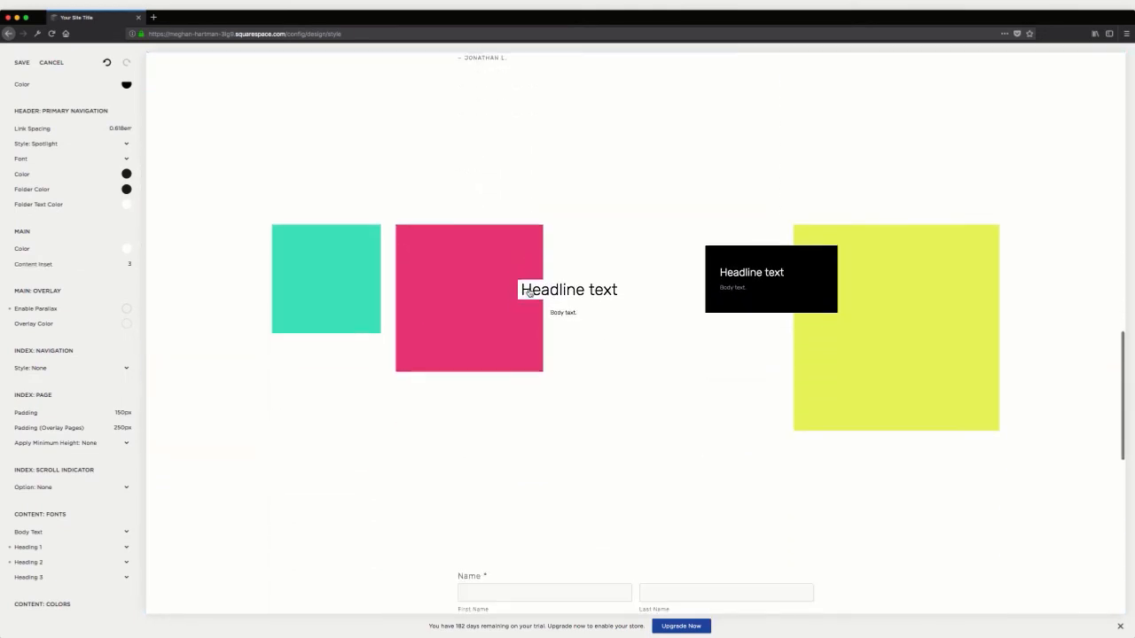
left_click(577, 285)
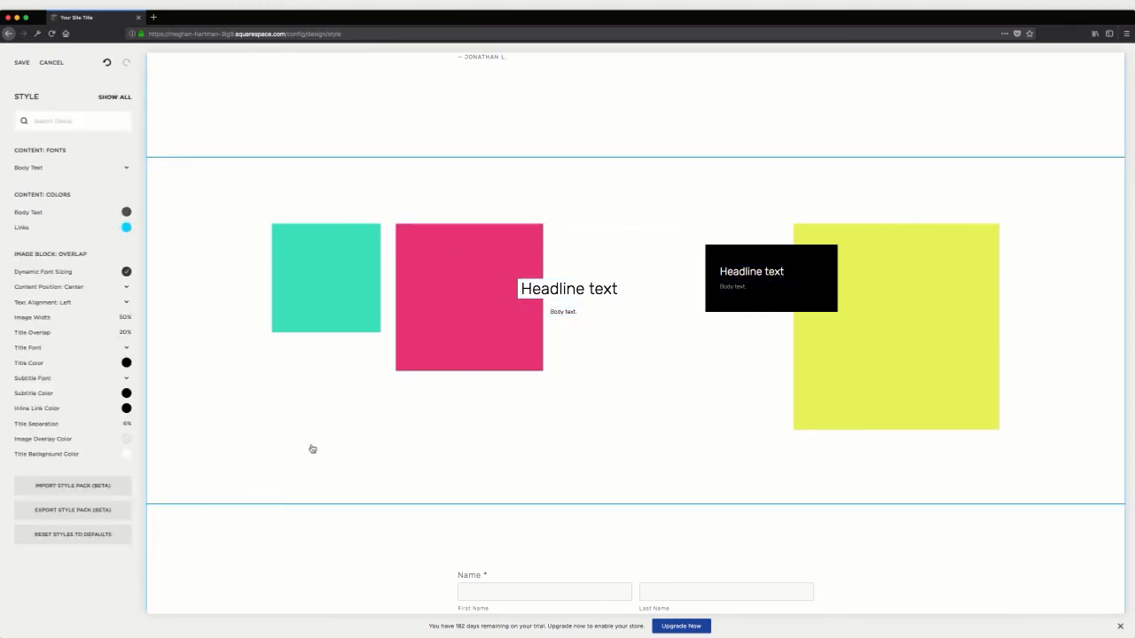
left_click(844, 319)
left_click(291, 410)
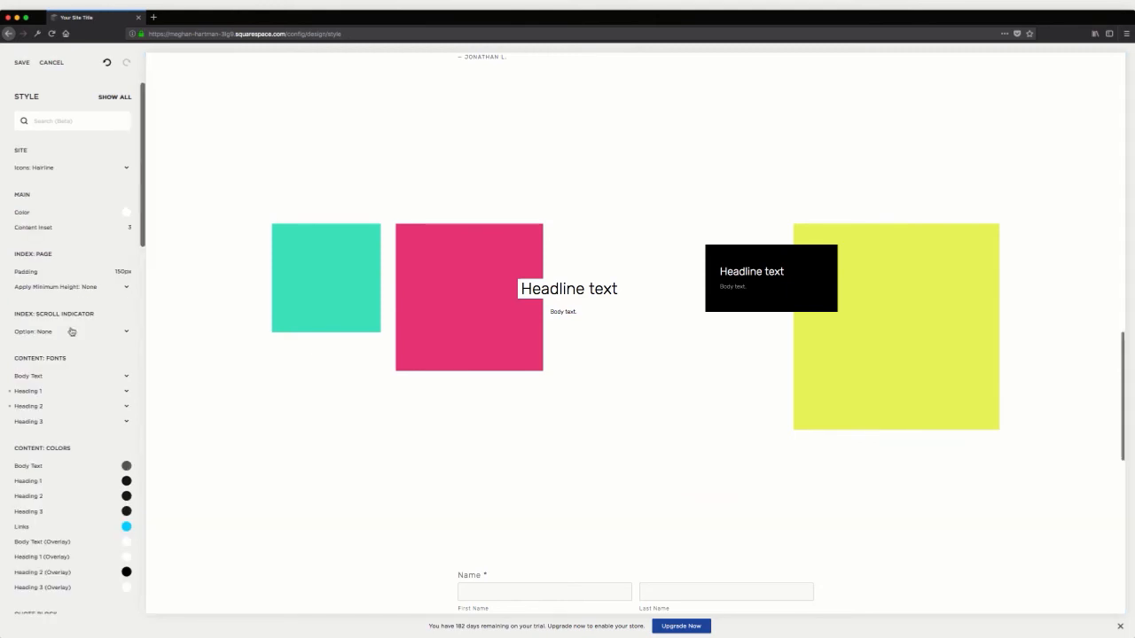
Change the style of the form's Submit button from the general Buttons options to Solid
scroll(72, 330, "down", 5)
scroll(393, 422, "down", 3)
scroll(690, 377, "down", 2)
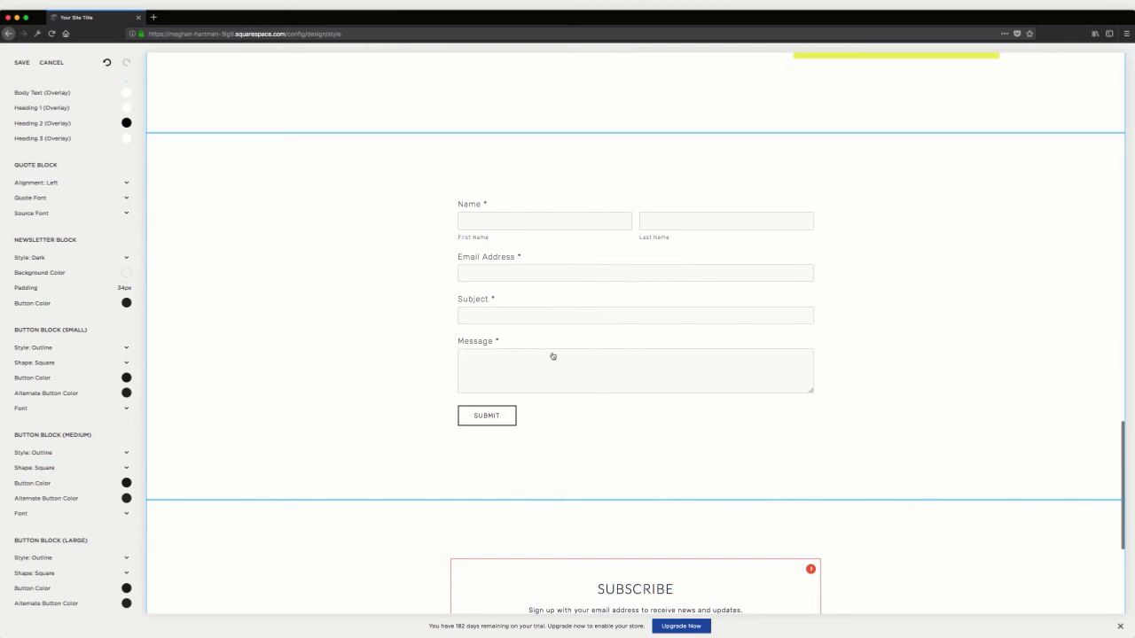
scroll(89, 347, "down", 15)
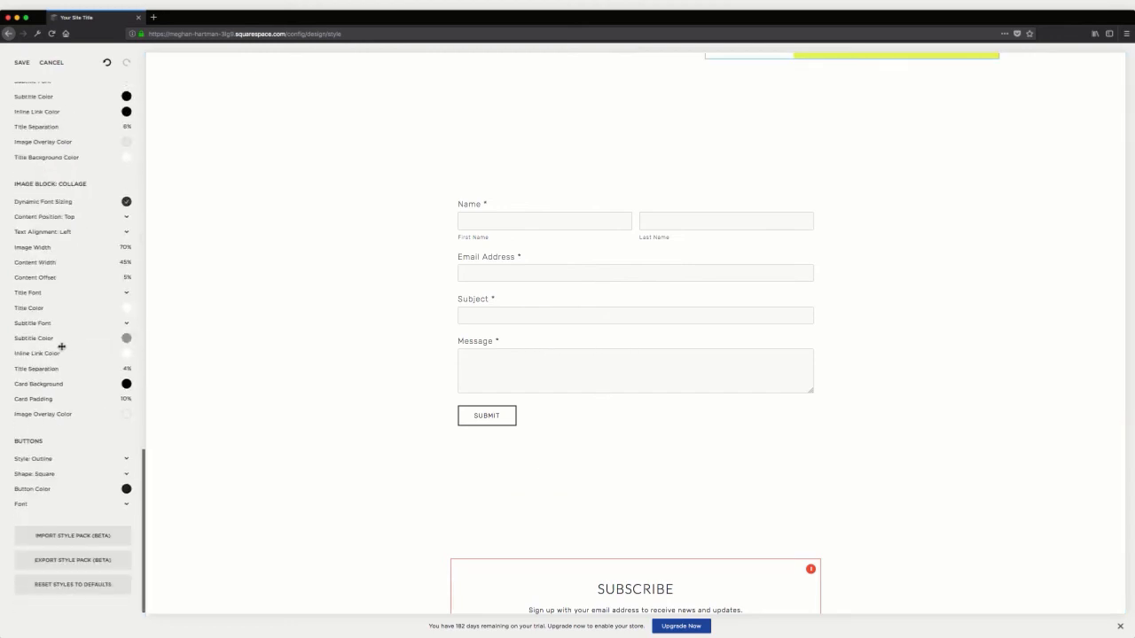
left_click(69, 461)
left_click(60, 453)
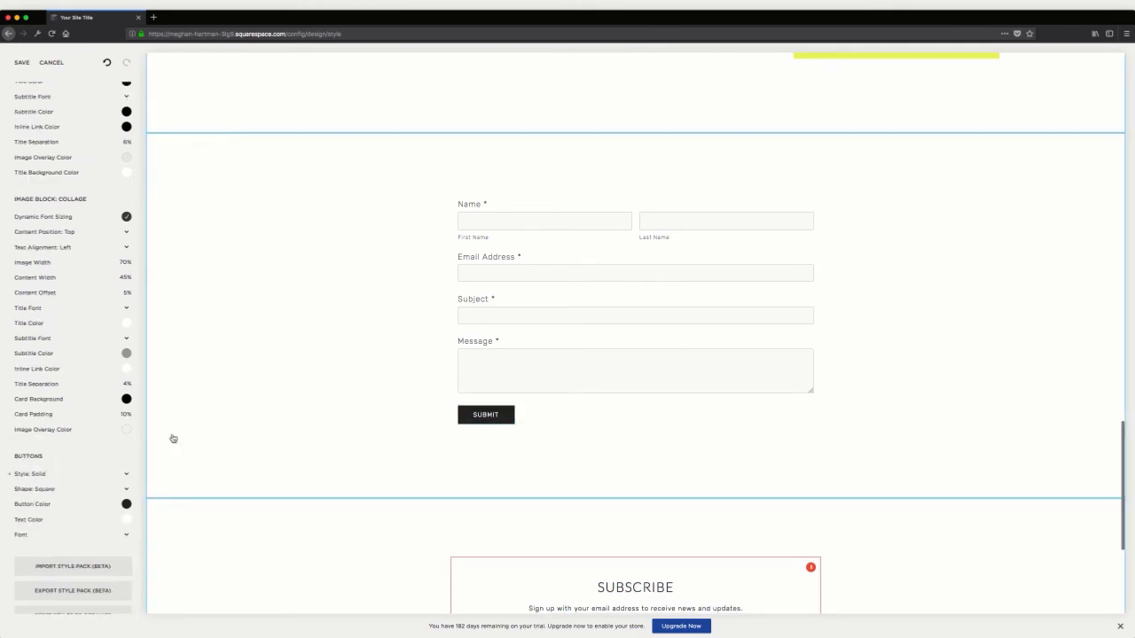
scroll(74, 454, "down", 1)
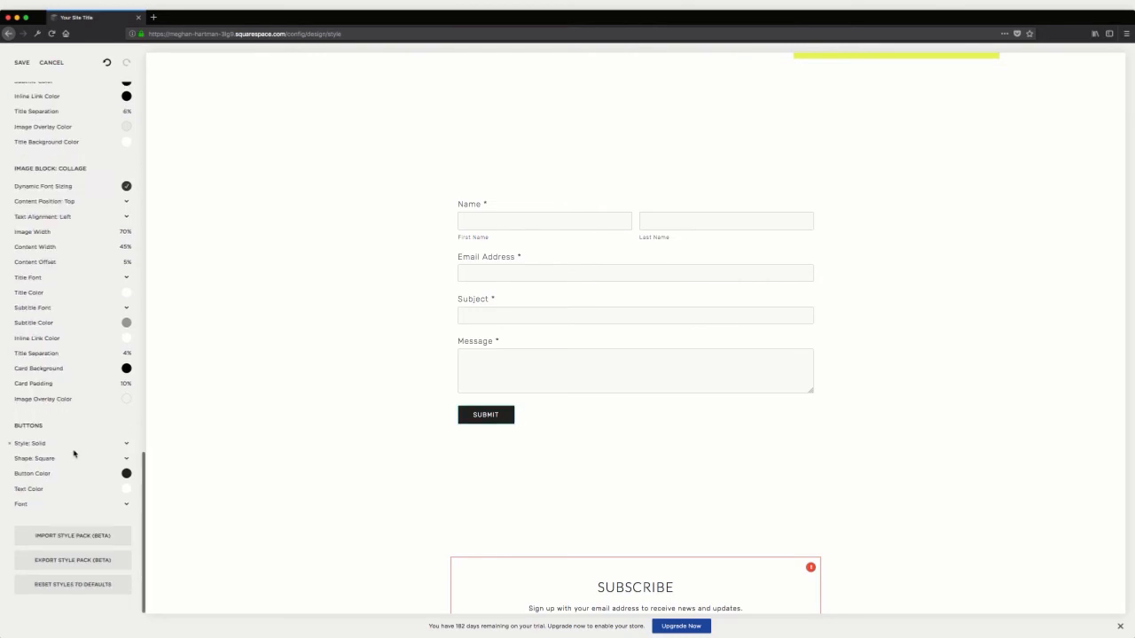
scroll(611, 405, "down", 3)
Isolate the quote block's style options and look through its Quote Font settings
scroll(610, 405, "up", 5)
scroll(612, 404, "up", 2)
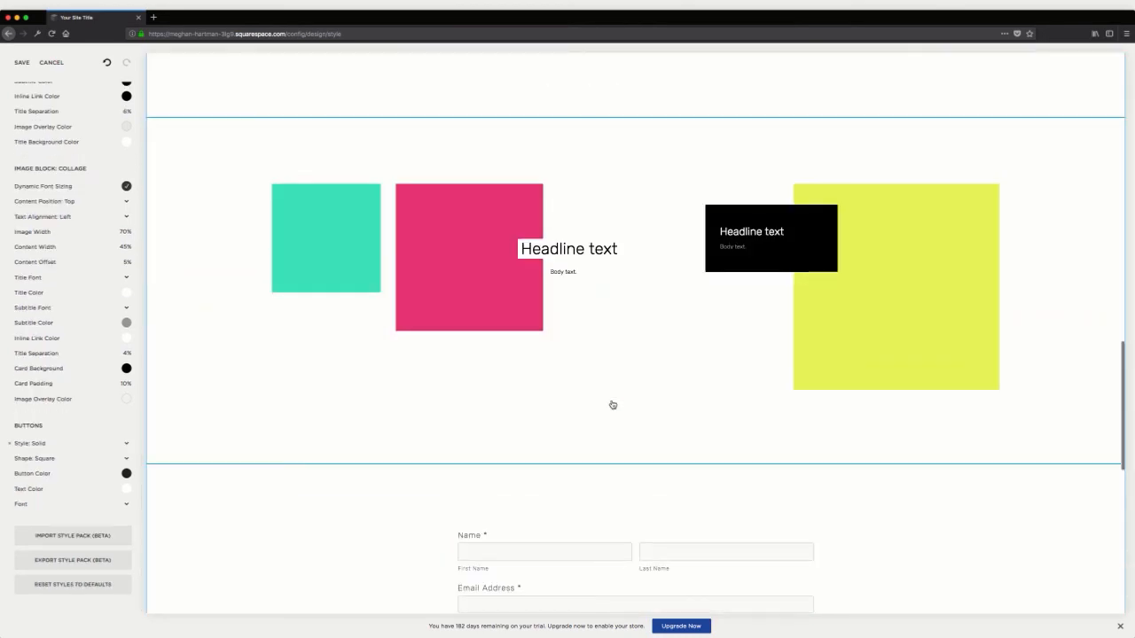
scroll(611, 404, "down", 3)
scroll(612, 404, "up", 2)
scroll(612, 404, "up", 5)
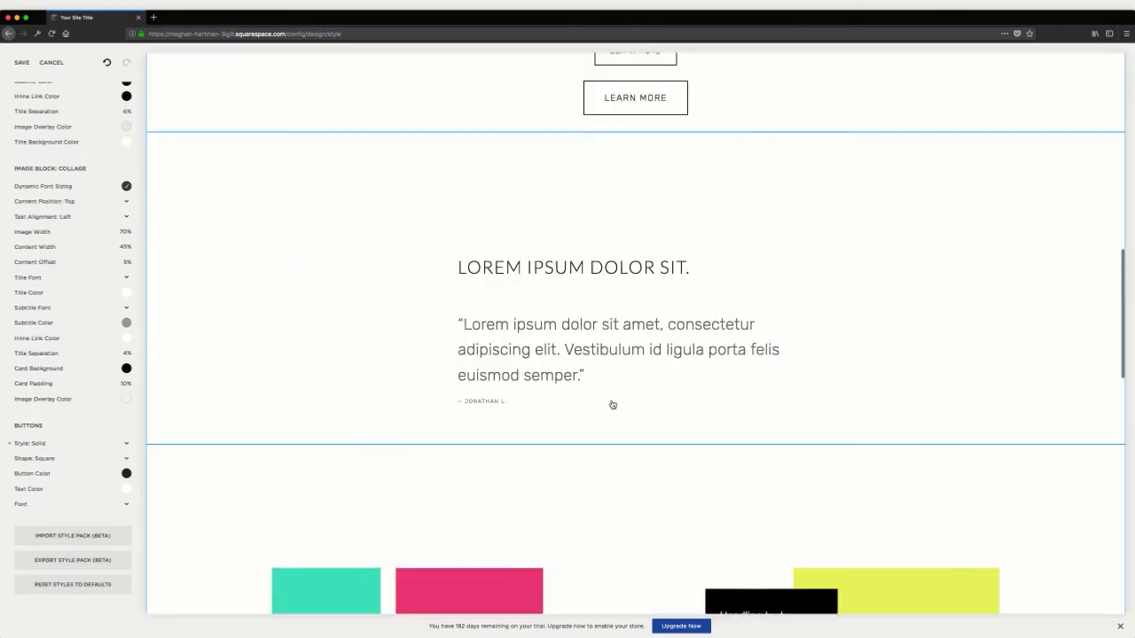
scroll(459, 519, "down", 1)
left_click(572, 448)
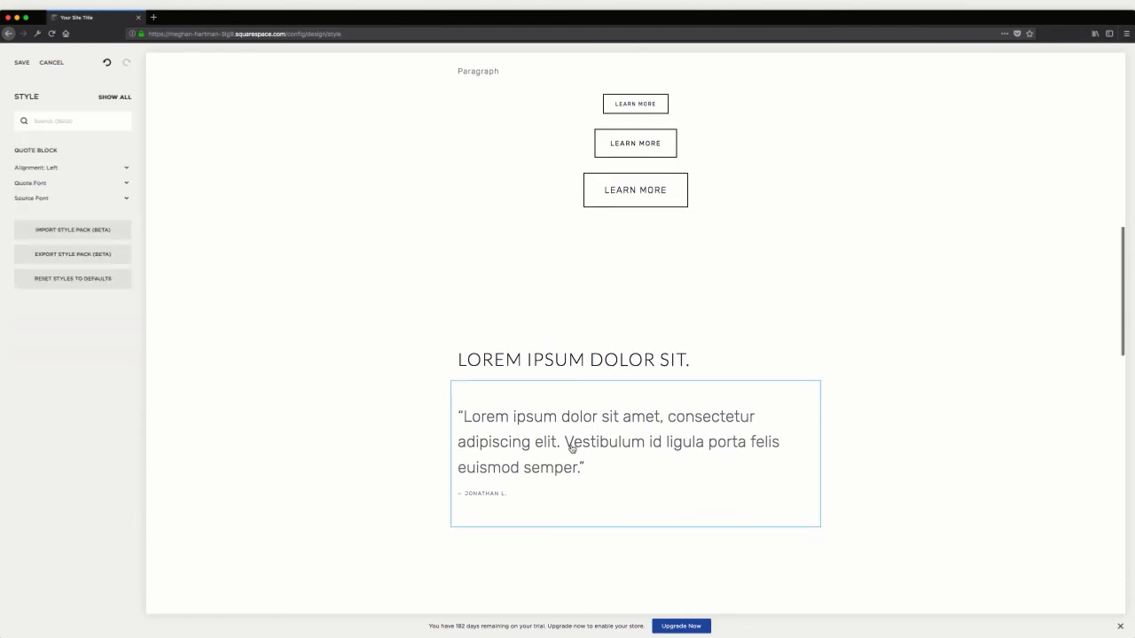
left_click(30, 182)
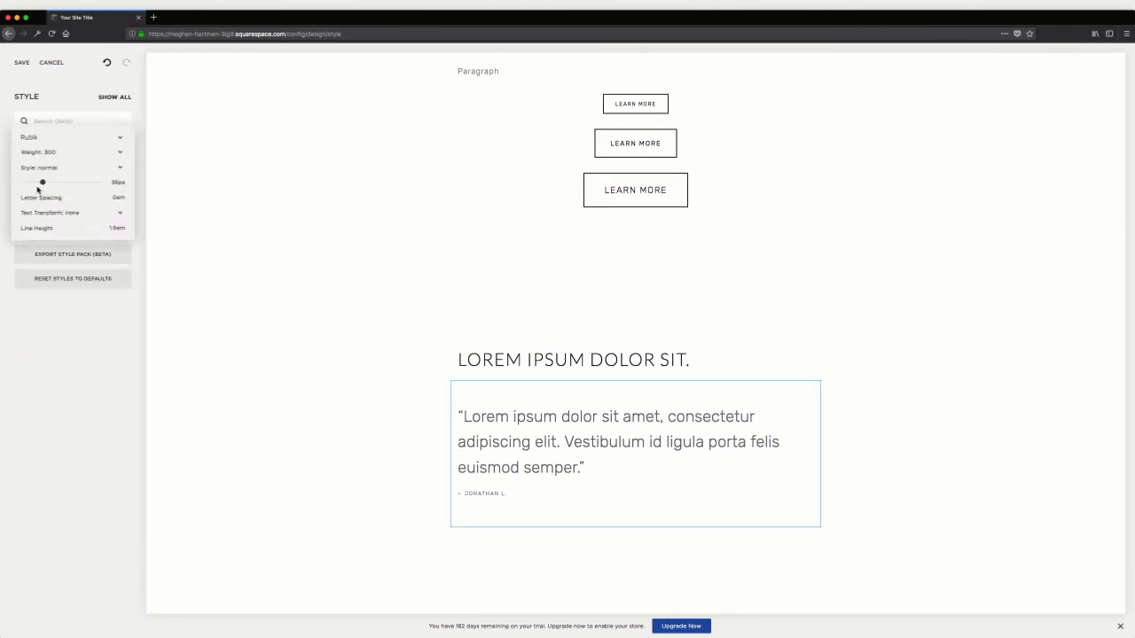
left_click(90, 345)
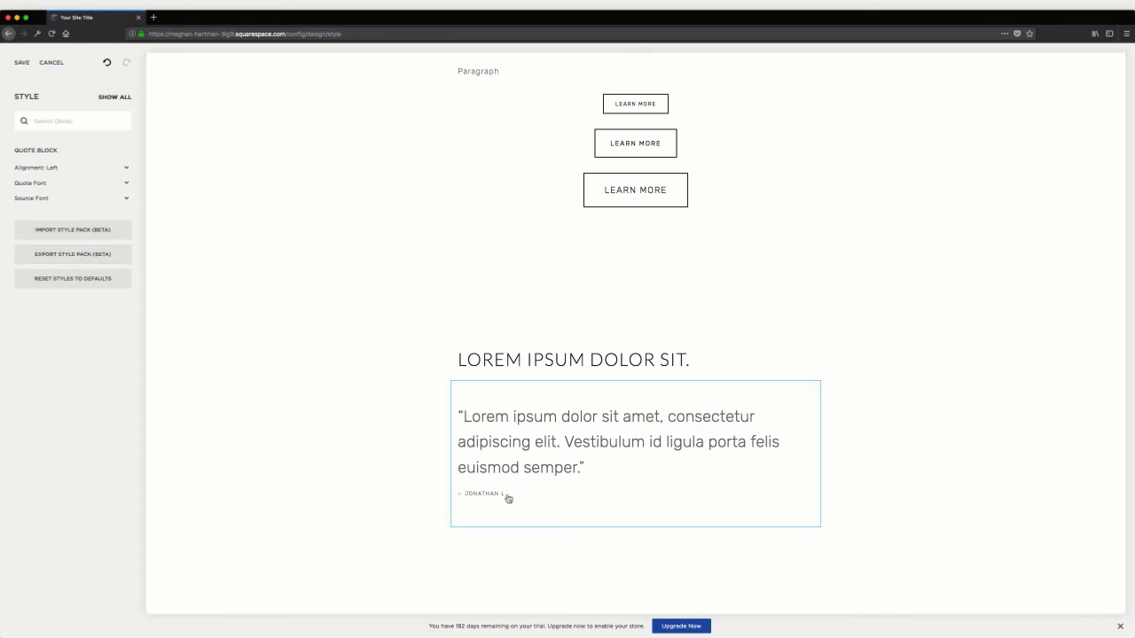
Try Center alignment for the quote block and restore it to Left
left_click(51, 168)
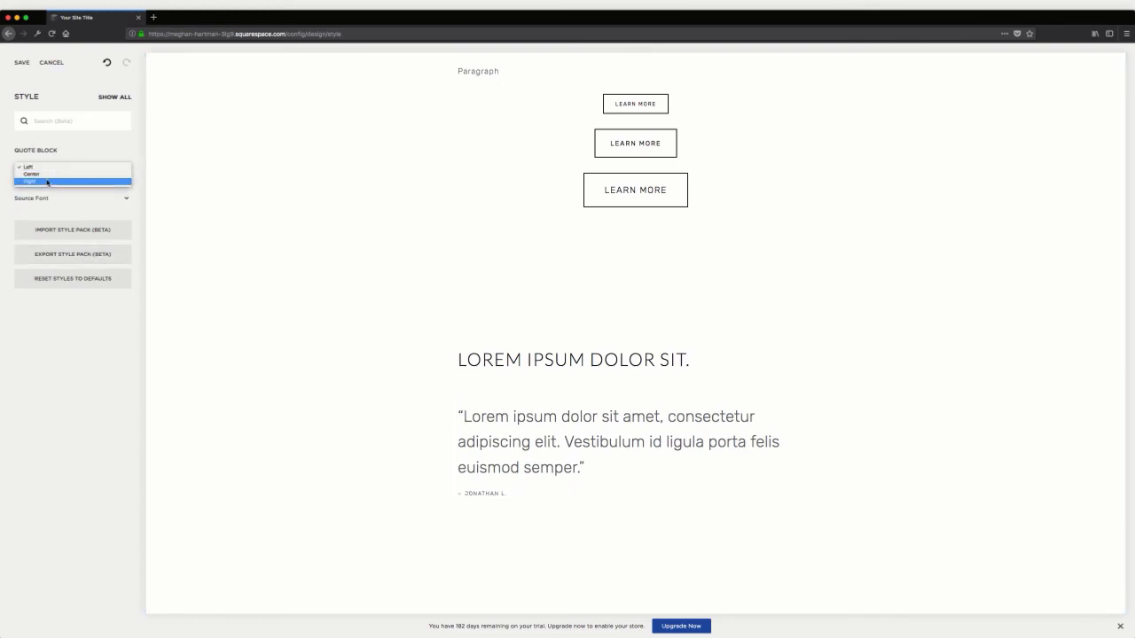
left_click(49, 175)
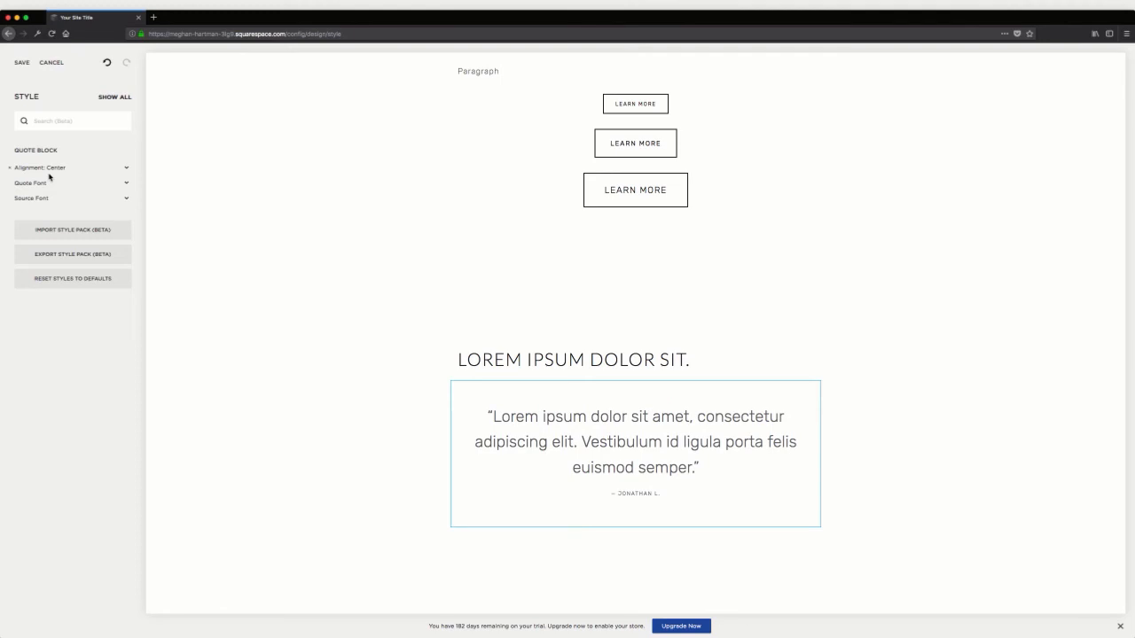
left_click(54, 167)
left_click(55, 161)
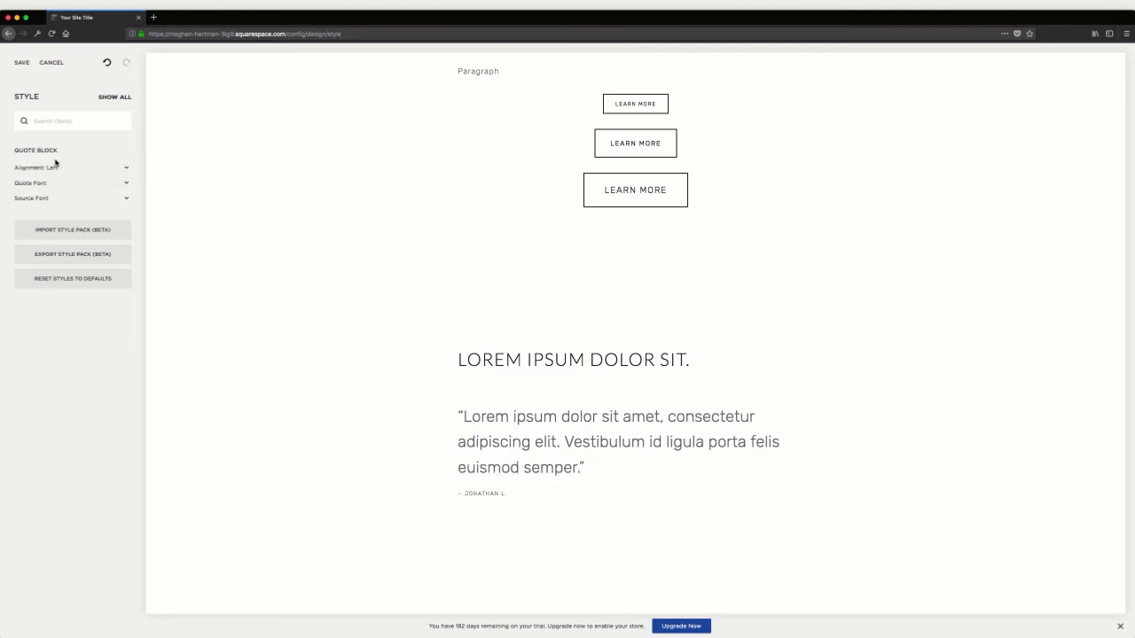
scroll(533, 413, "down", 3)
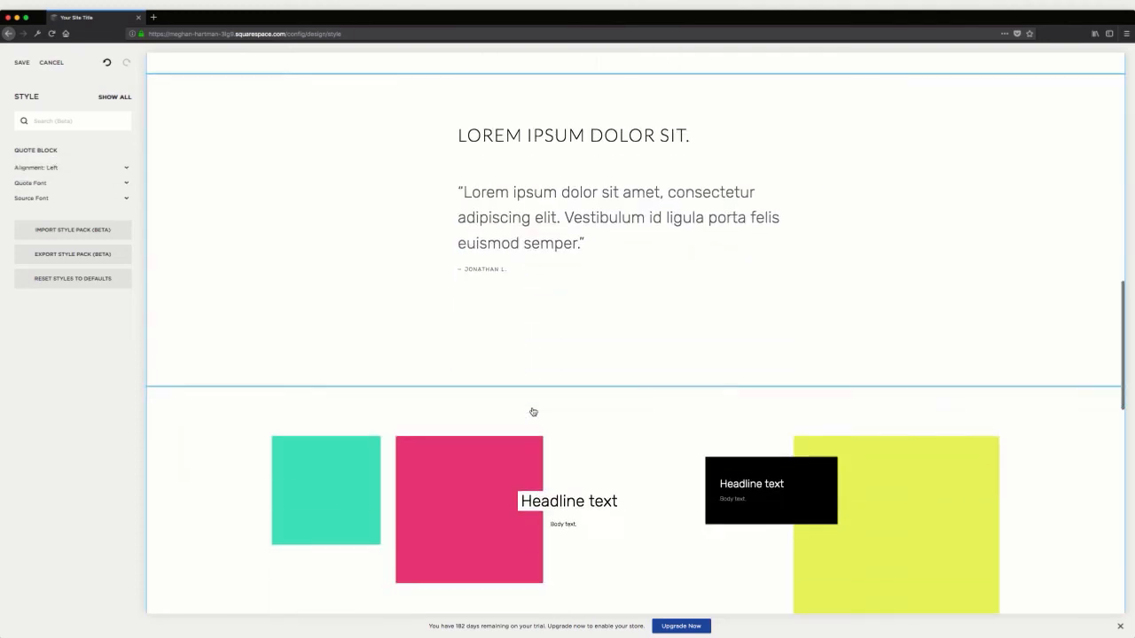
scroll(533, 412, "down", 3)
scroll(532, 415, "up", 1)
scroll(532, 415, "down", 3)
scroll(532, 415, "up", 7)
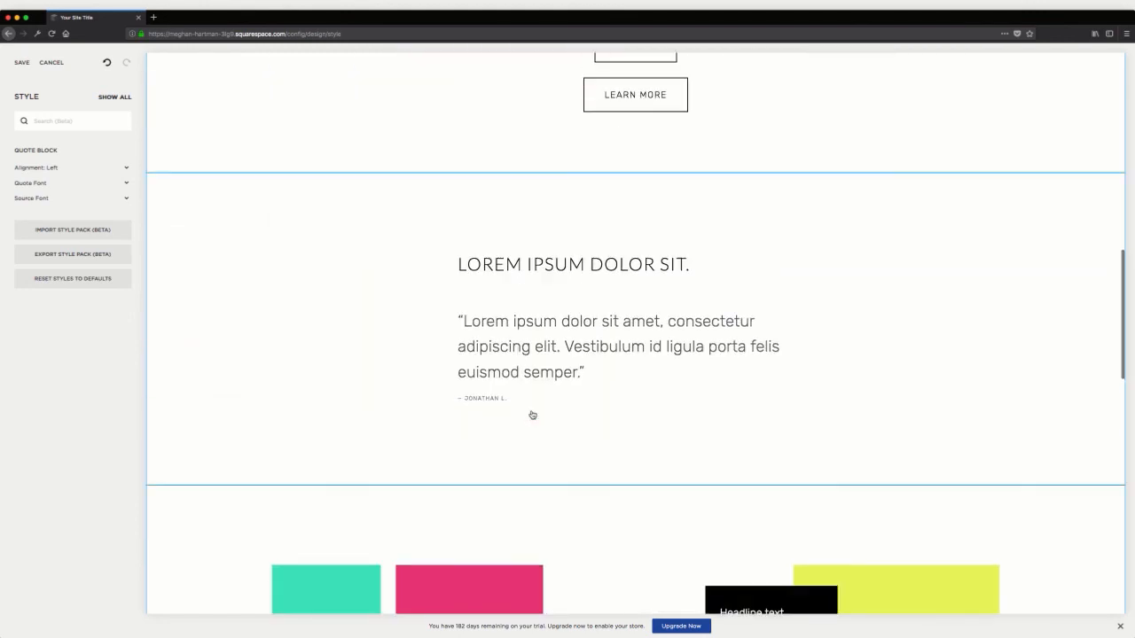
scroll(532, 415, "up", 3)
scroll(532, 415, "down", 1)
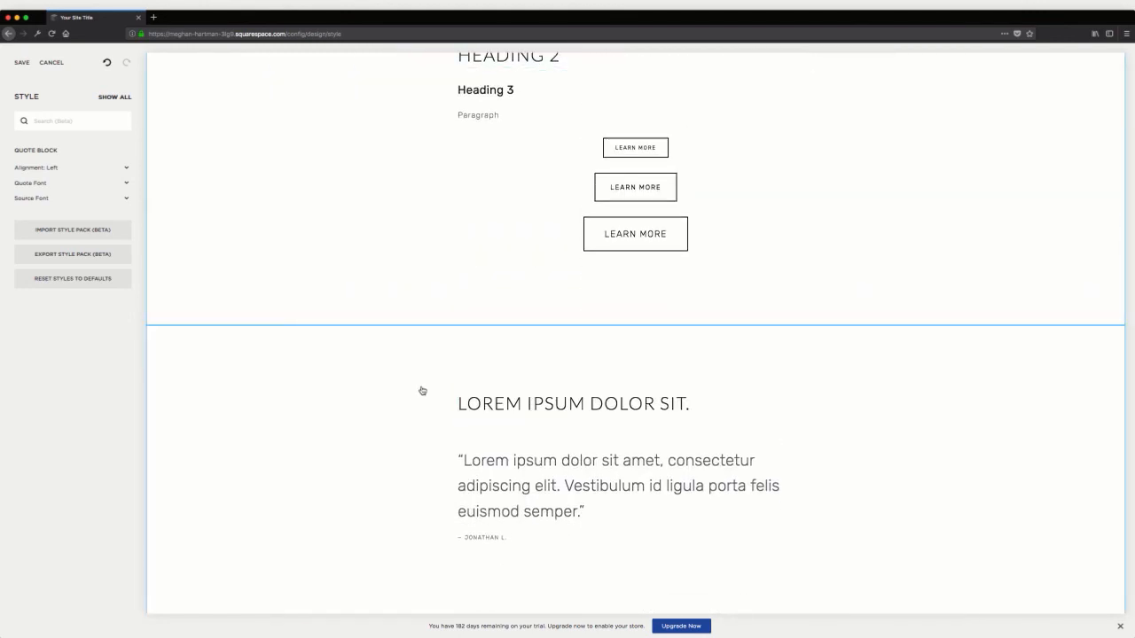
Leave the Style Editor without saving and discard all pending style changes
left_click(57, 63)
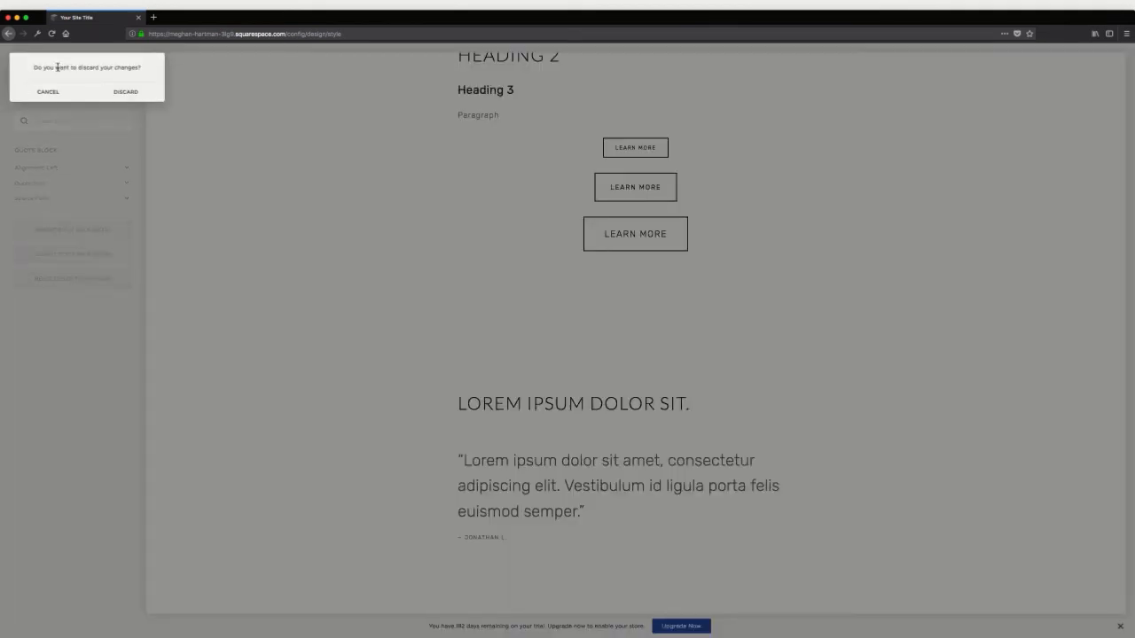
left_click(112, 96)
left_click(33, 63)
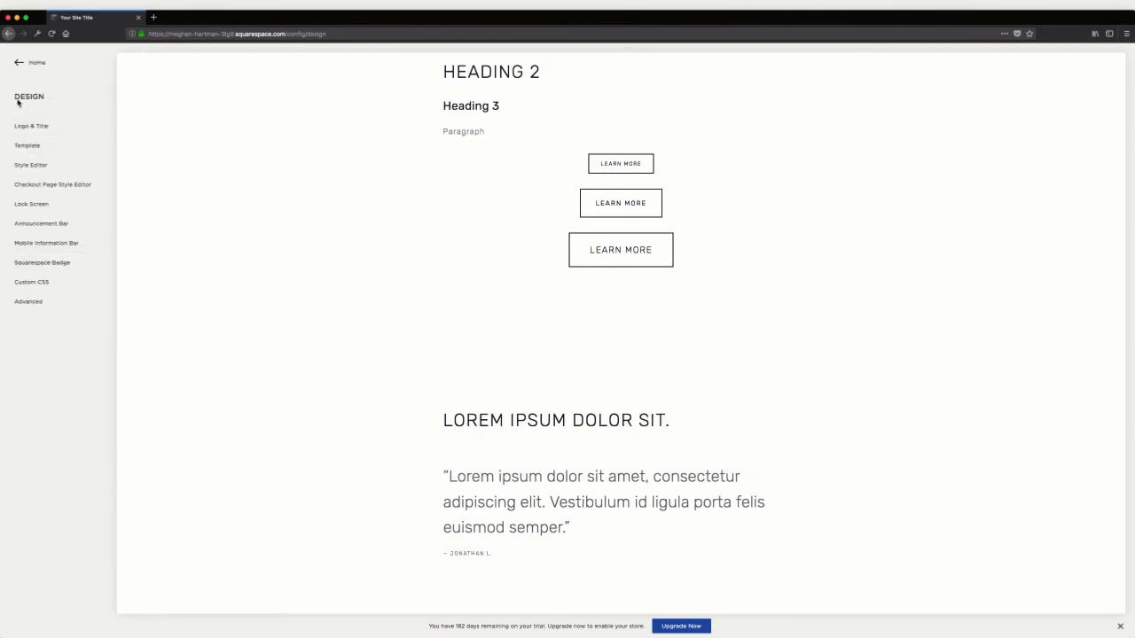
Look at the Custom CSS editor alongside the quote and image sections in the preview, and return to the Design options
left_click(71, 289)
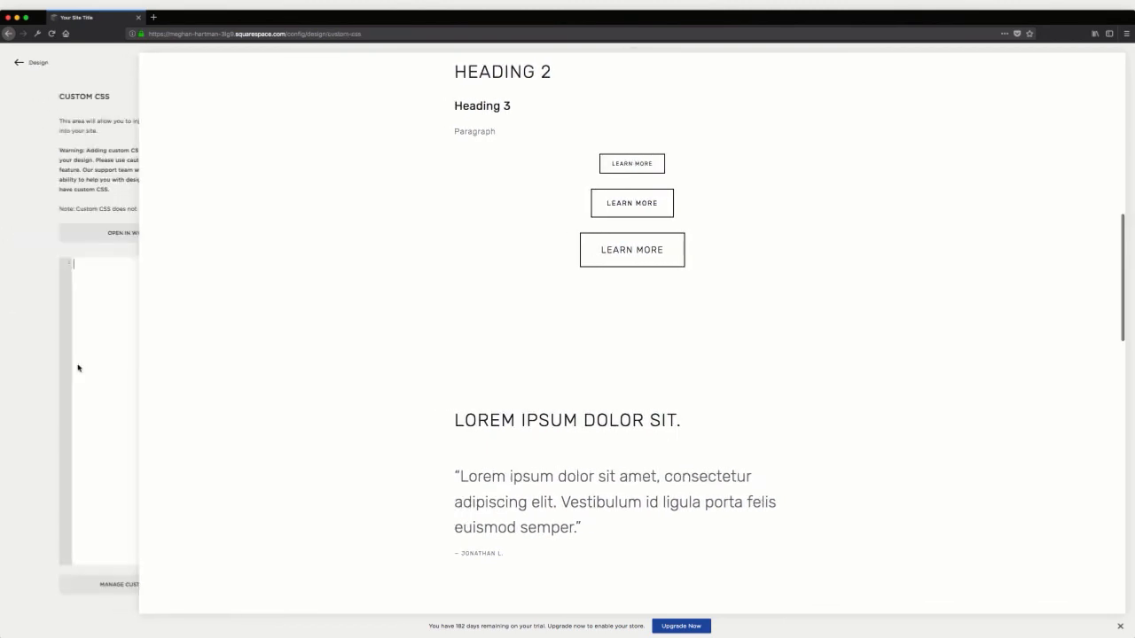
left_click(66, 264)
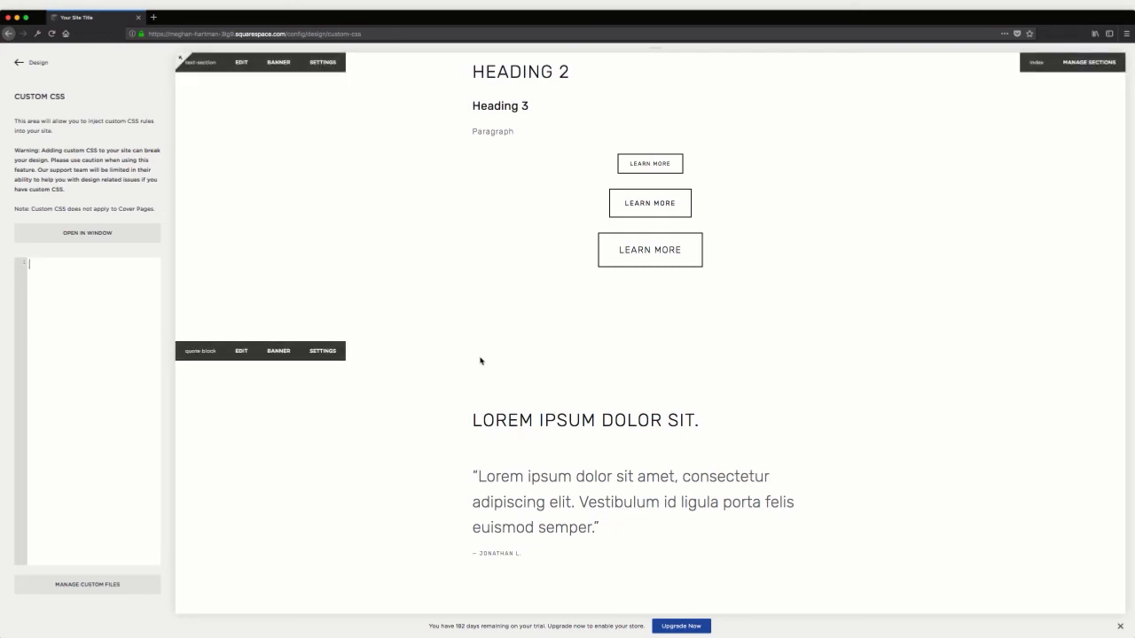
scroll(479, 362, "down", 2)
left_click_drag(463, 379, 603, 452)
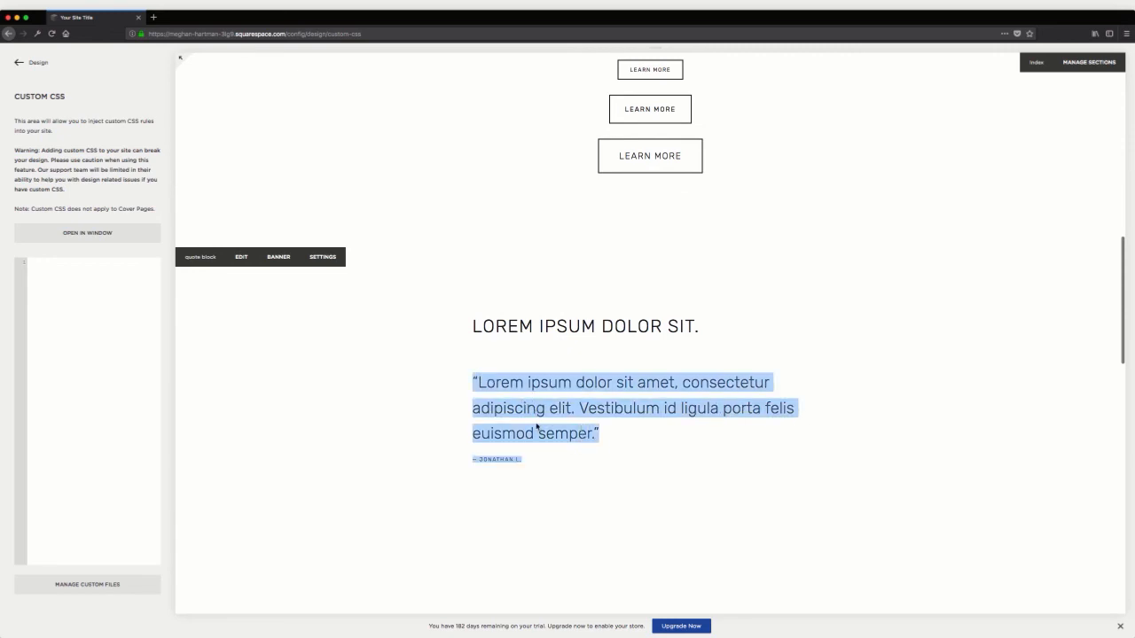
left_click(617, 425)
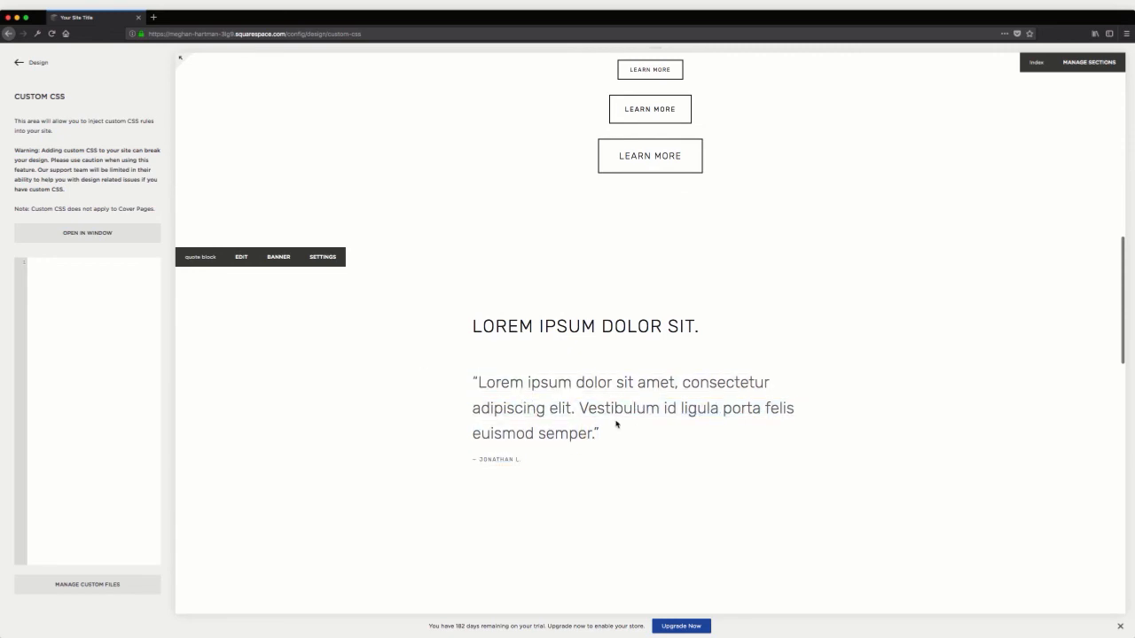
scroll(567, 322, "down", 4)
scroll(470, 322, "down", 2)
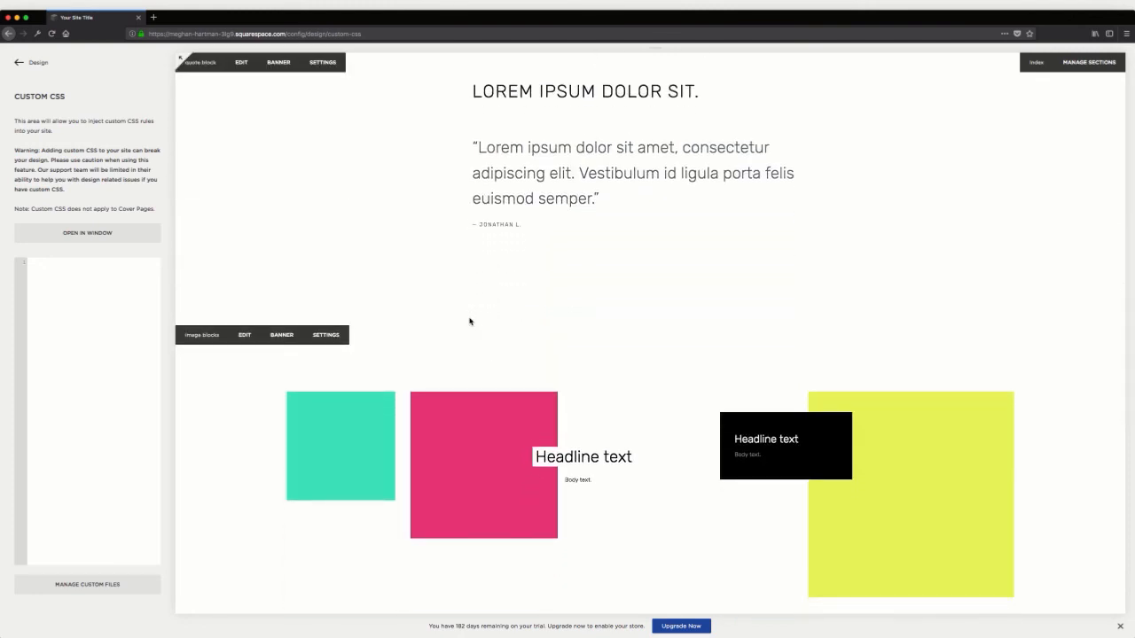
left_click(38, 63)
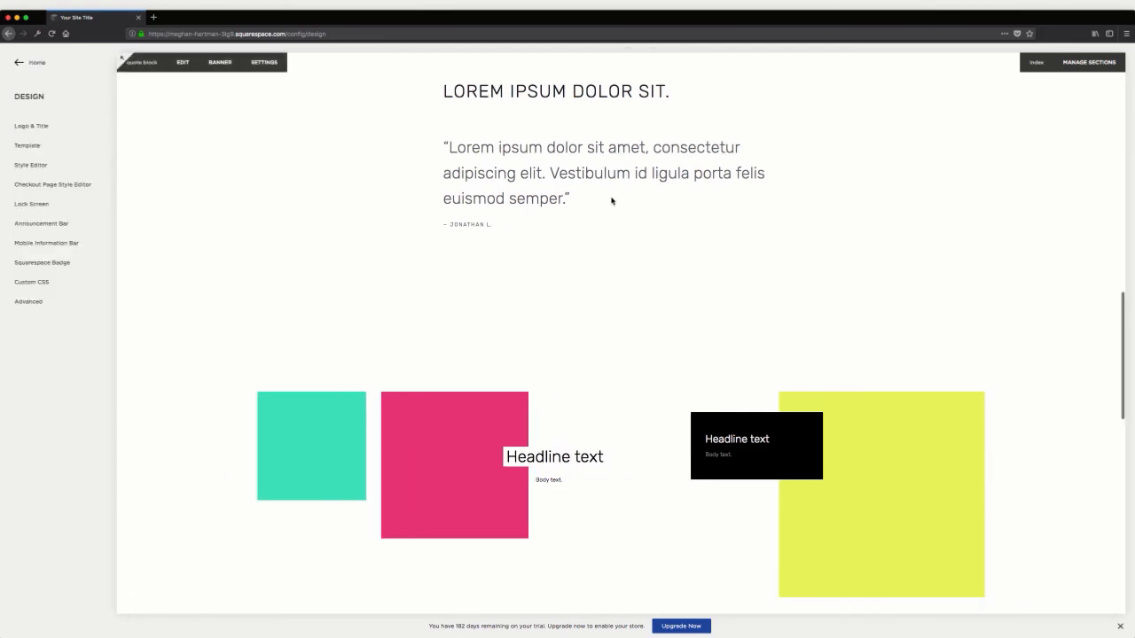